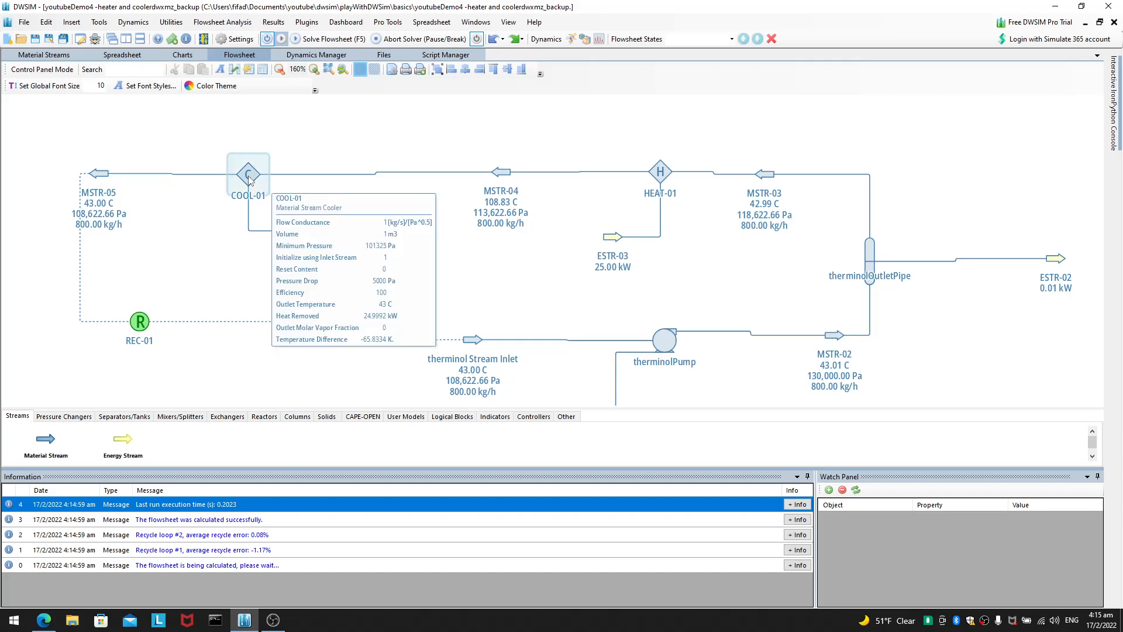
Reposition the REC-01 recycle block below MSTR-05, roughly level with the therminol Stream Inlet.
left_click_drag(253, 177, 181, 177)
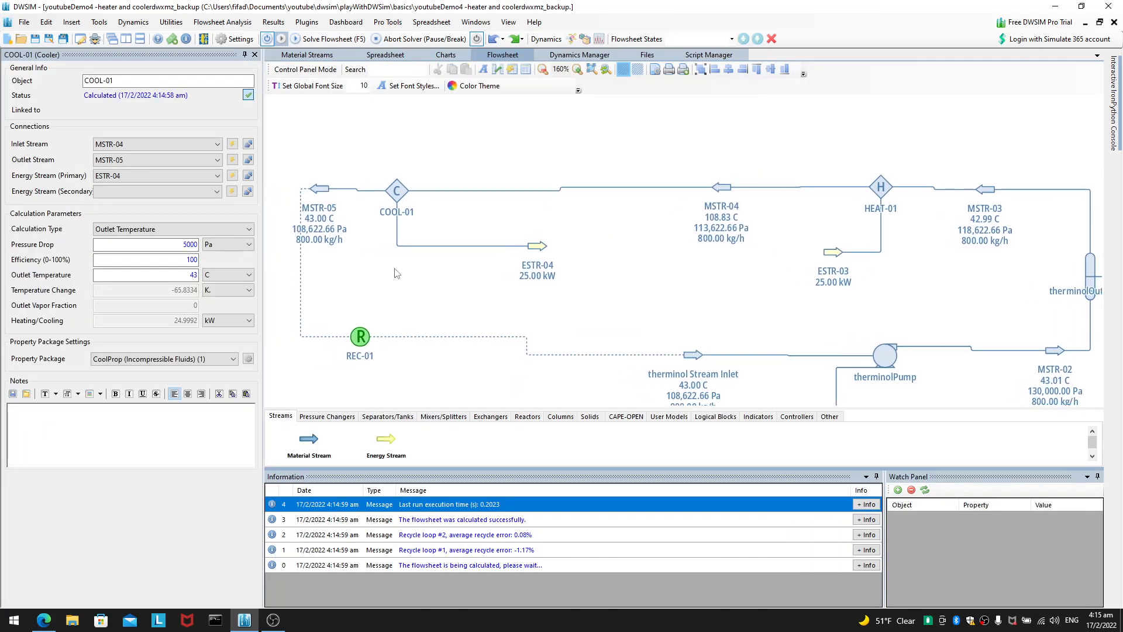
left_click_drag(464, 286, 471, 237)
left_click_drag(493, 323, 595, 263)
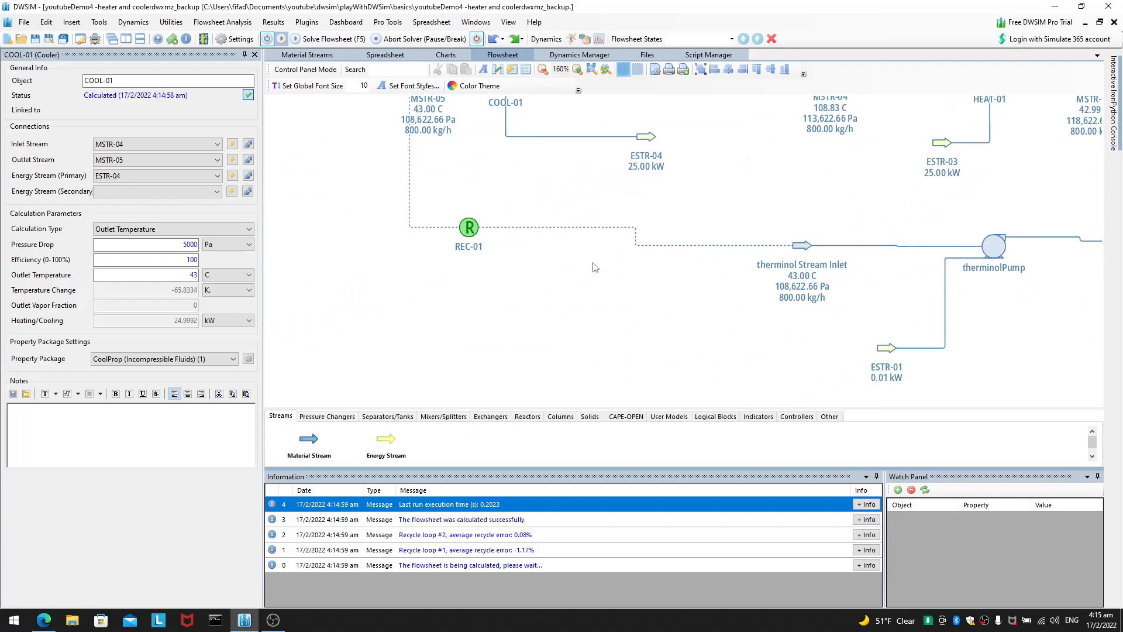
left_click_drag(472, 232, 456, 301)
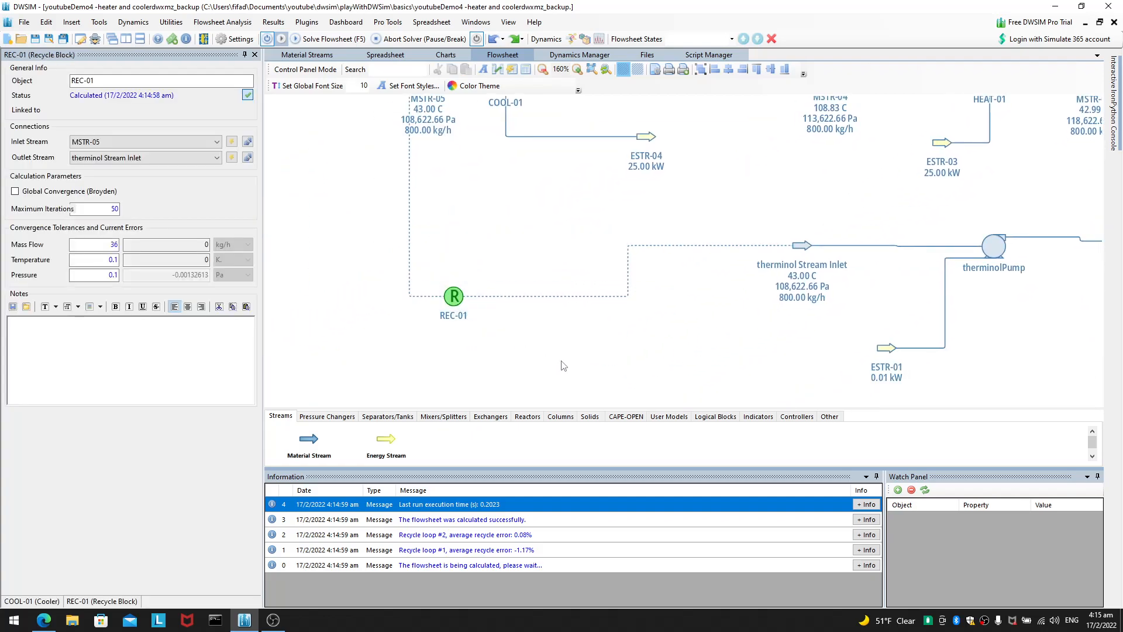
left_click(461, 306)
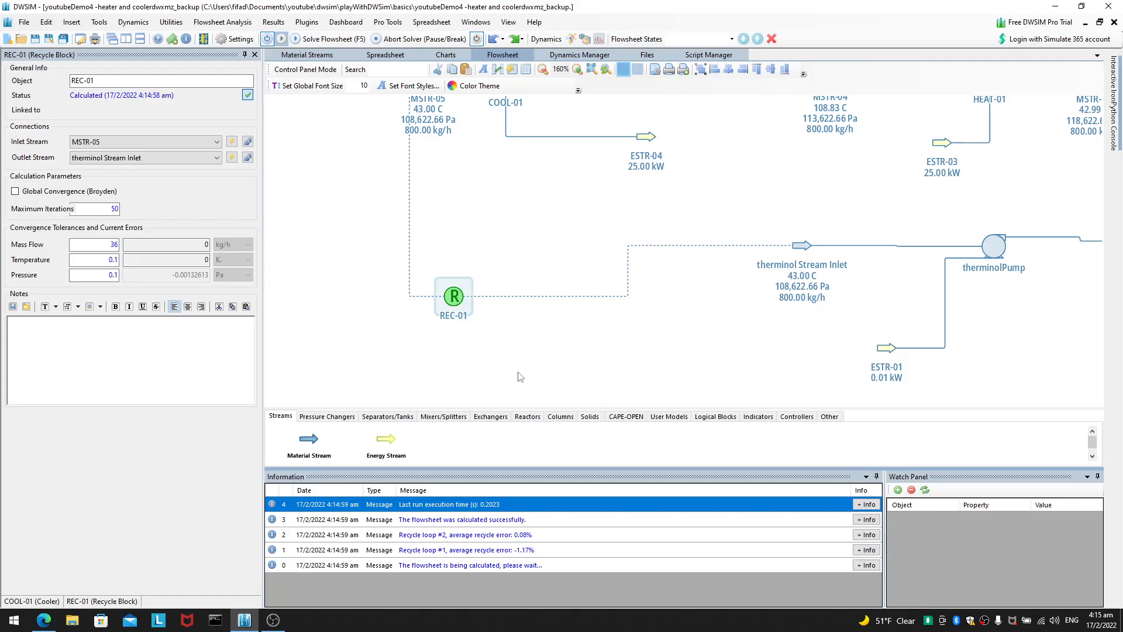
left_click_drag(524, 351, 447, 404)
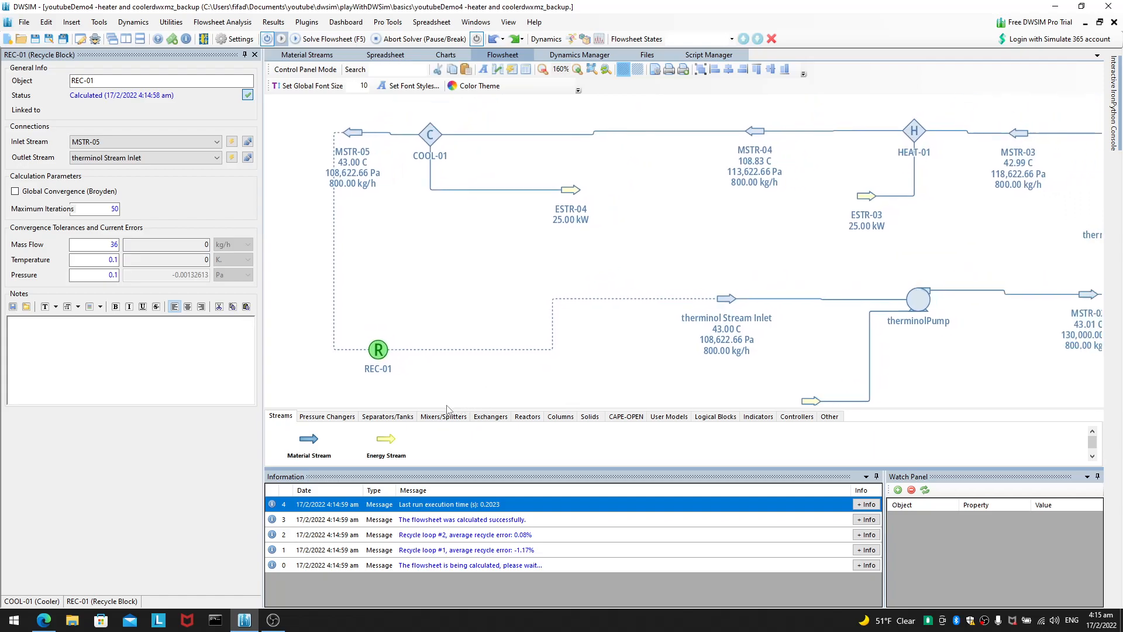
mouse_move(378, 356)
left_click_drag(378, 355, 377, 301)
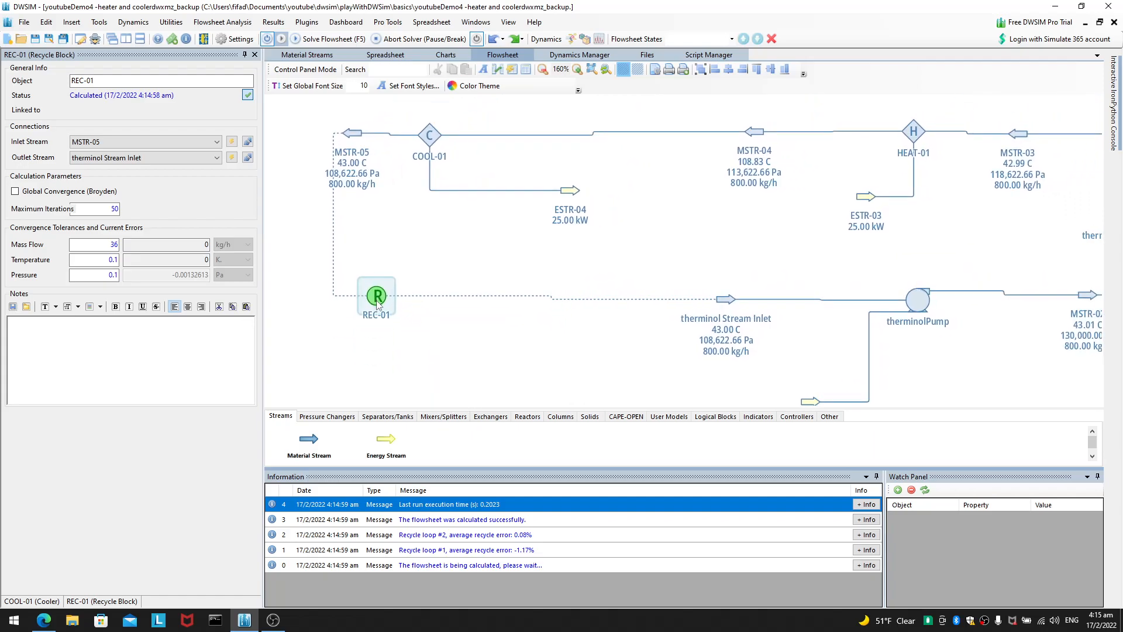
left_click(488, 374)
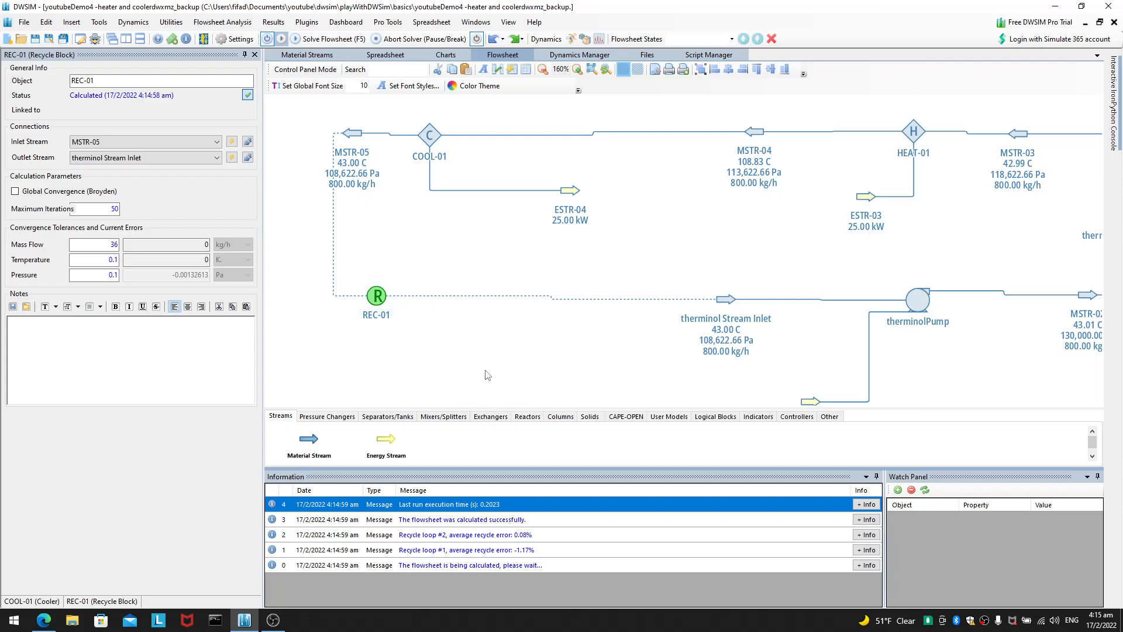
Delete the REC-01 recycle block between MSTR-05 and the therminol Stream Inlet.
left_click(500, 416)
left_click(386, 306)
key("Delete")
key("Return")
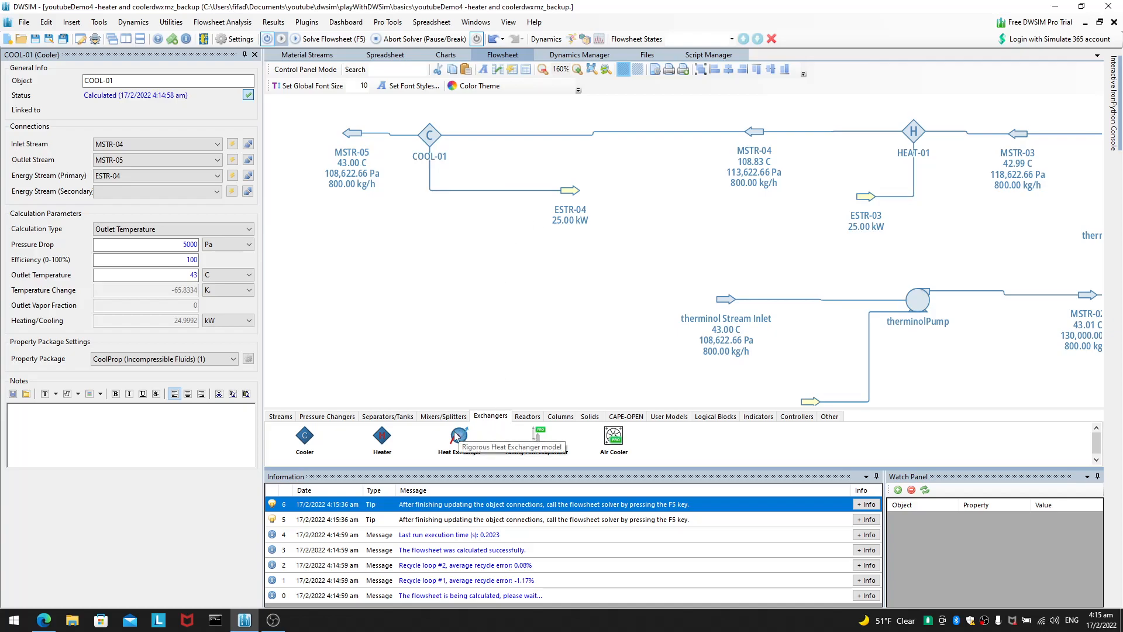
Add a heat exchanger to the flowsheet below MSTR-05 and the cooler, and show its properties.
left_click_drag(458, 443, 399, 288)
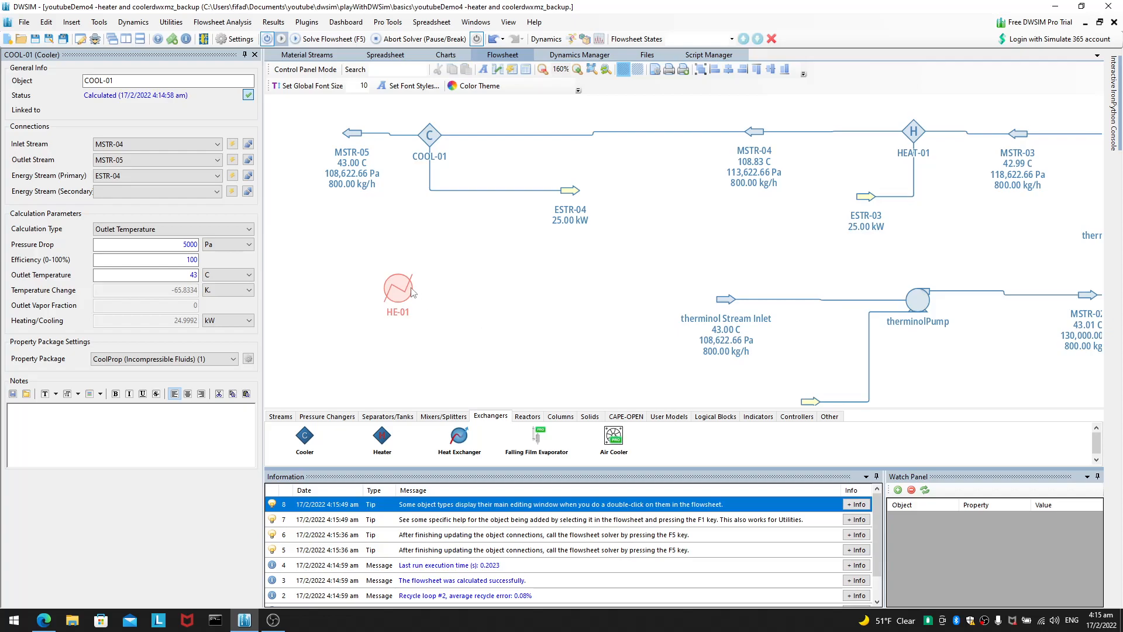
left_click(408, 291)
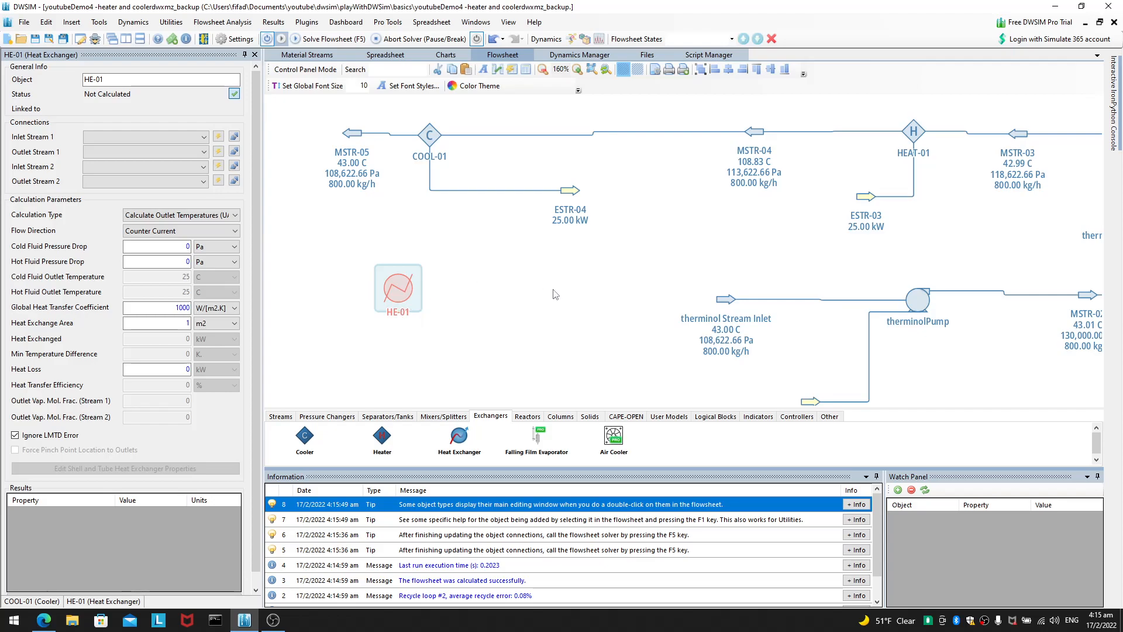
left_click_drag(538, 328, 612, 320)
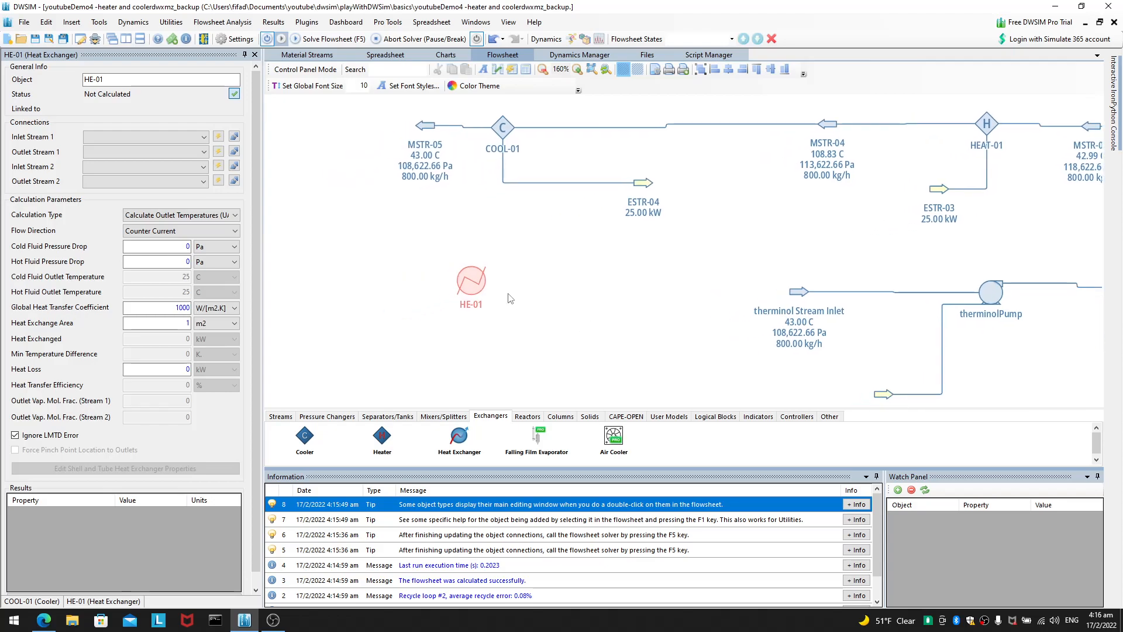
left_click_drag(475, 287, 392, 278)
left_click(533, 282)
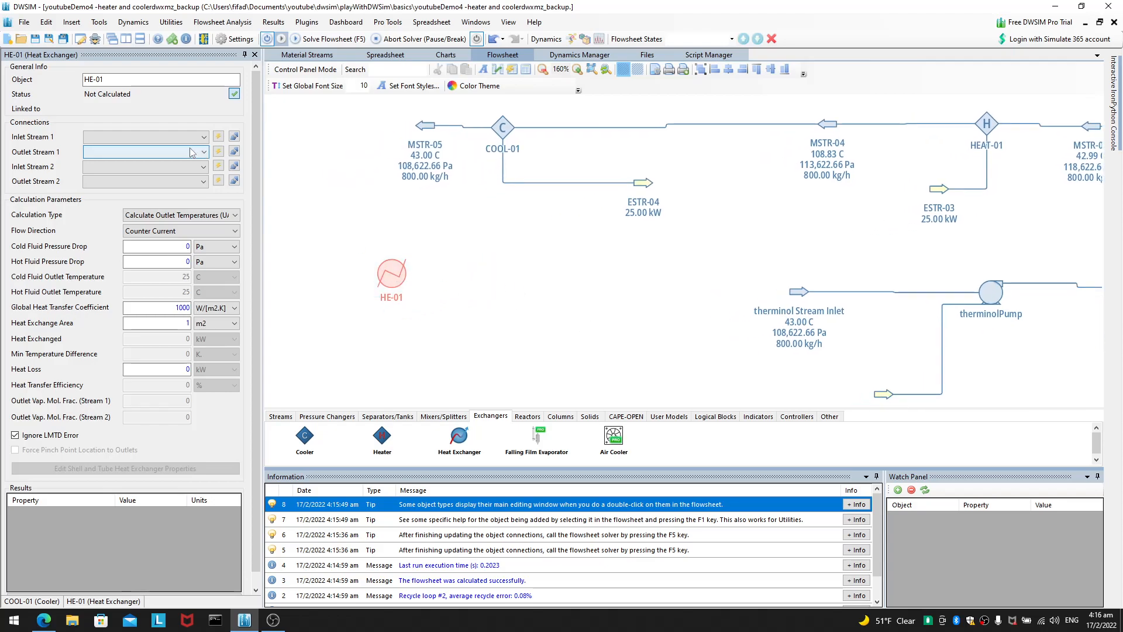
left_click(389, 278)
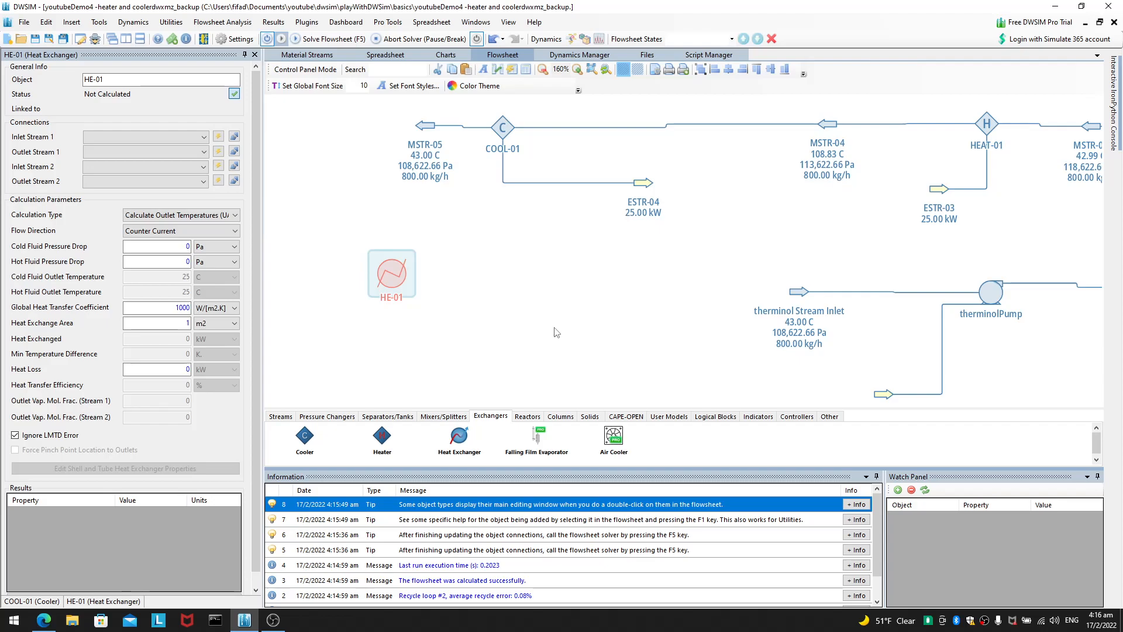
Move the MSTR-05 stream farther from COOL-01, and shift the heat exchanger HE-01 away from it to make room.
mouse_move(427, 123)
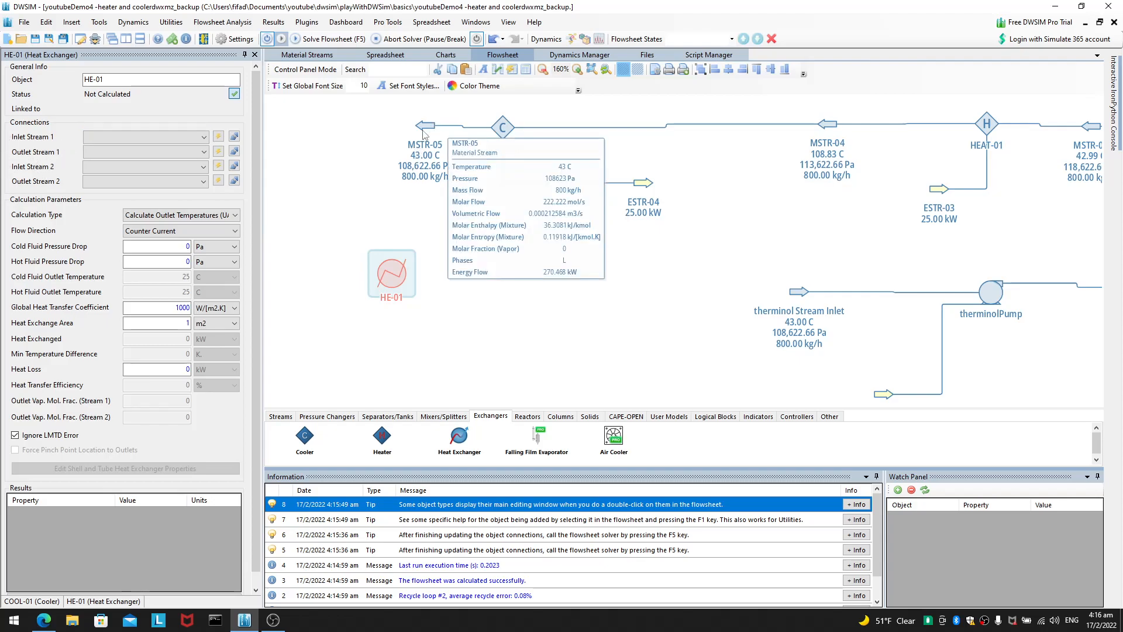
left_click_drag(424, 134, 394, 142)
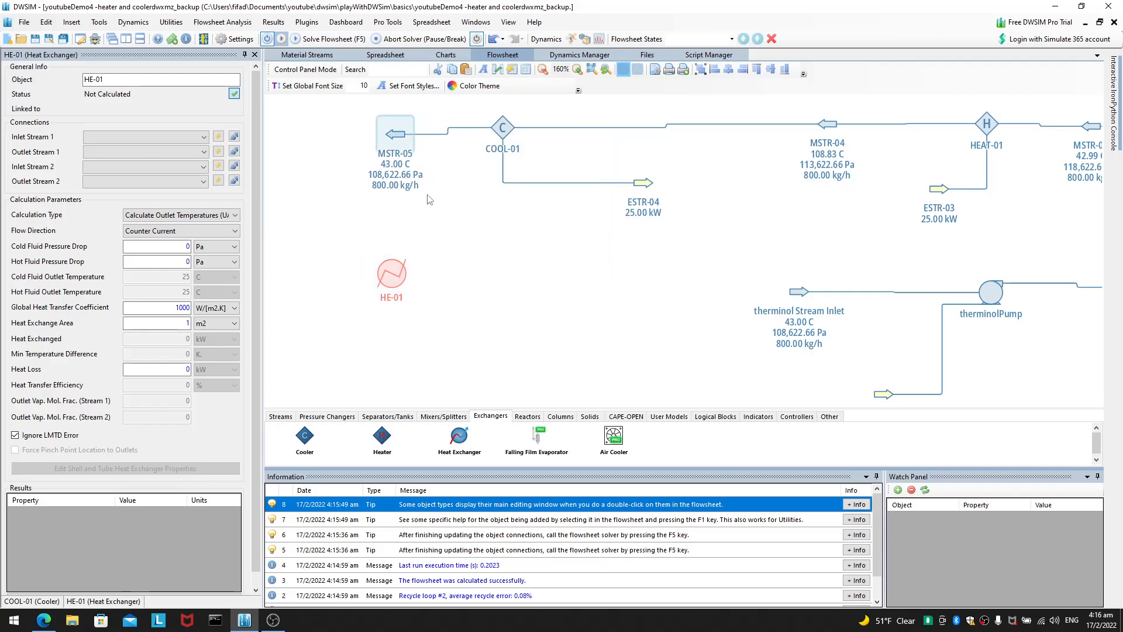
left_click(396, 278)
mouse_move(395, 134)
left_mouse_down()
mouse_move(405, 131)
mouse_move(394, 133)
left_mouse_up()
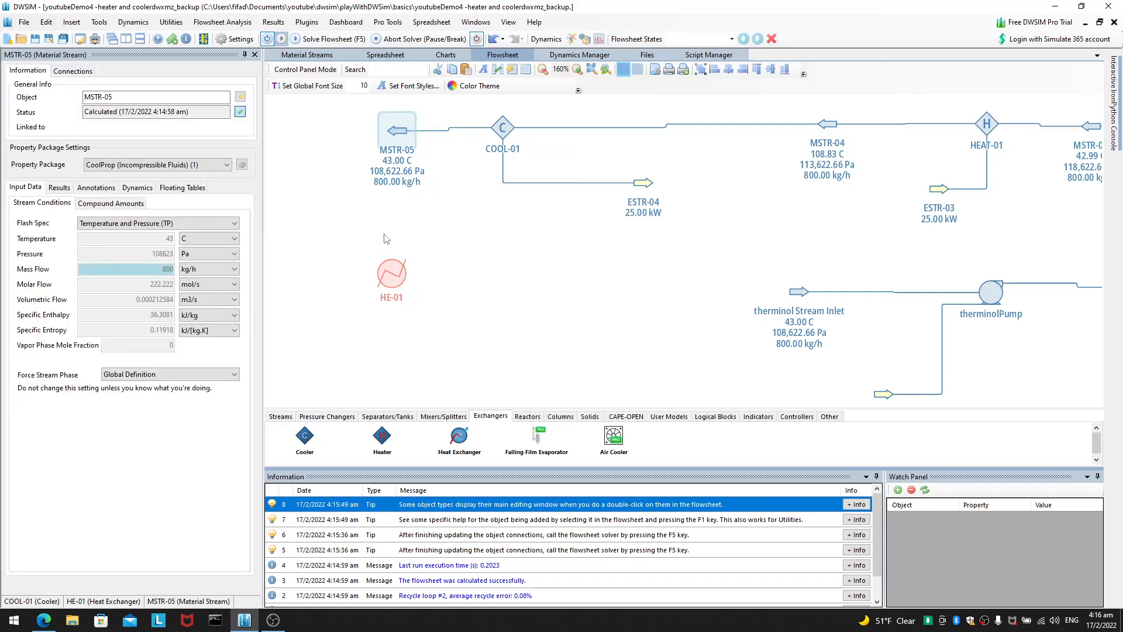
left_click_drag(391, 273, 319, 243)
left_click_drag(441, 281, 576, 306)
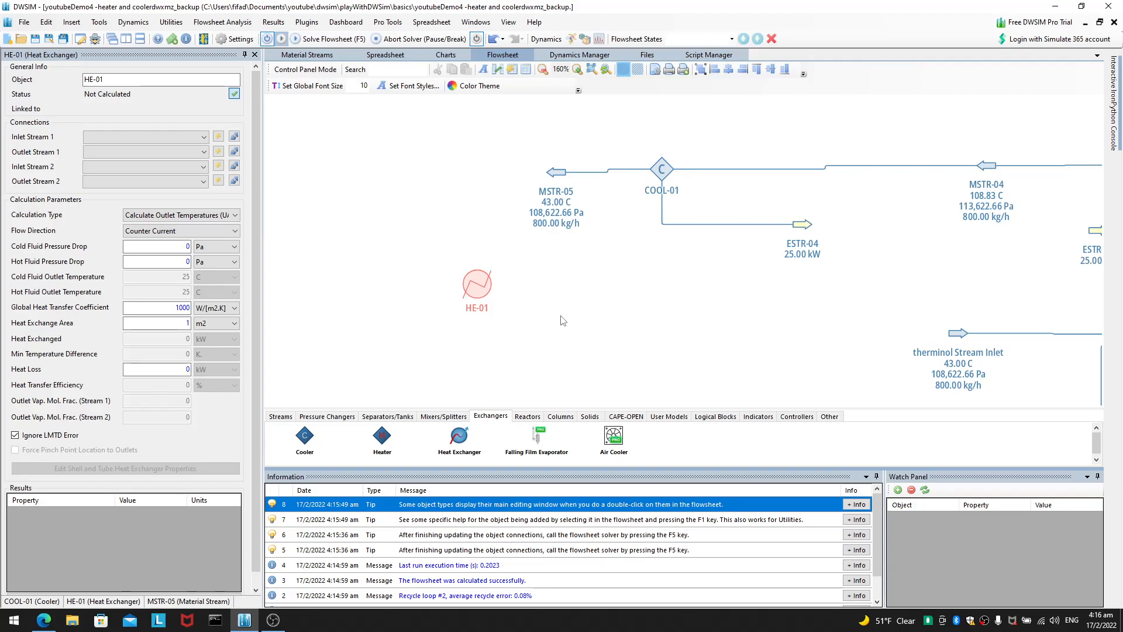
Examine the properties of the MSTR-05 stream and the COOL-01 cooler with its energy stream ESTR-04.
mouse_move(560, 174)
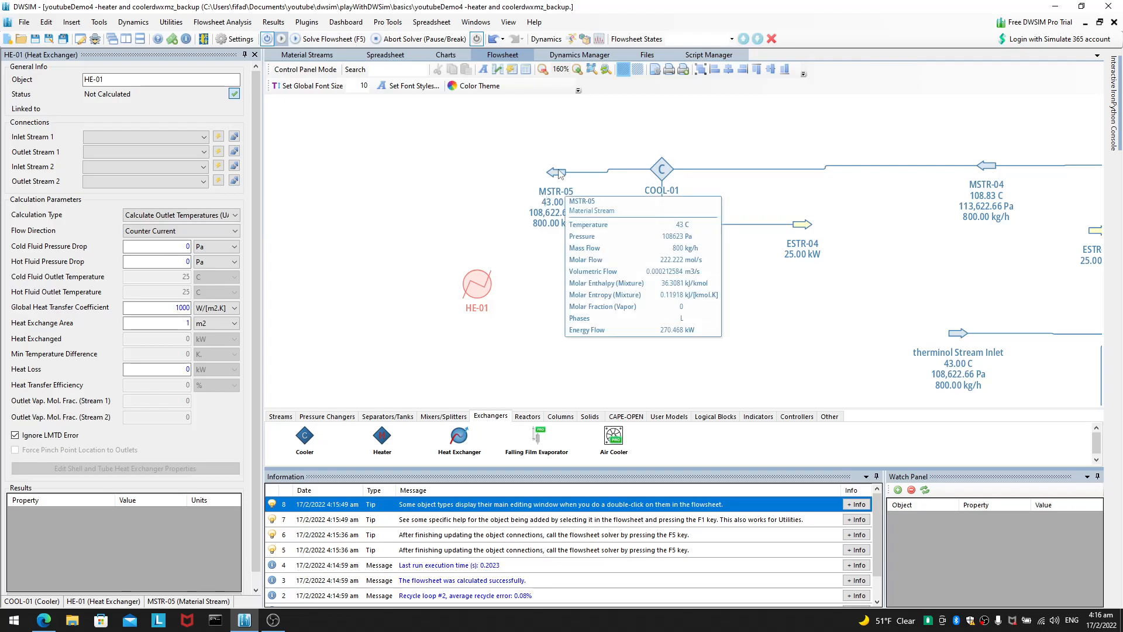
left_click_drag(810, 311, 574, 275)
left_click_drag(791, 223, 884, 292)
mouse_move(533, 198)
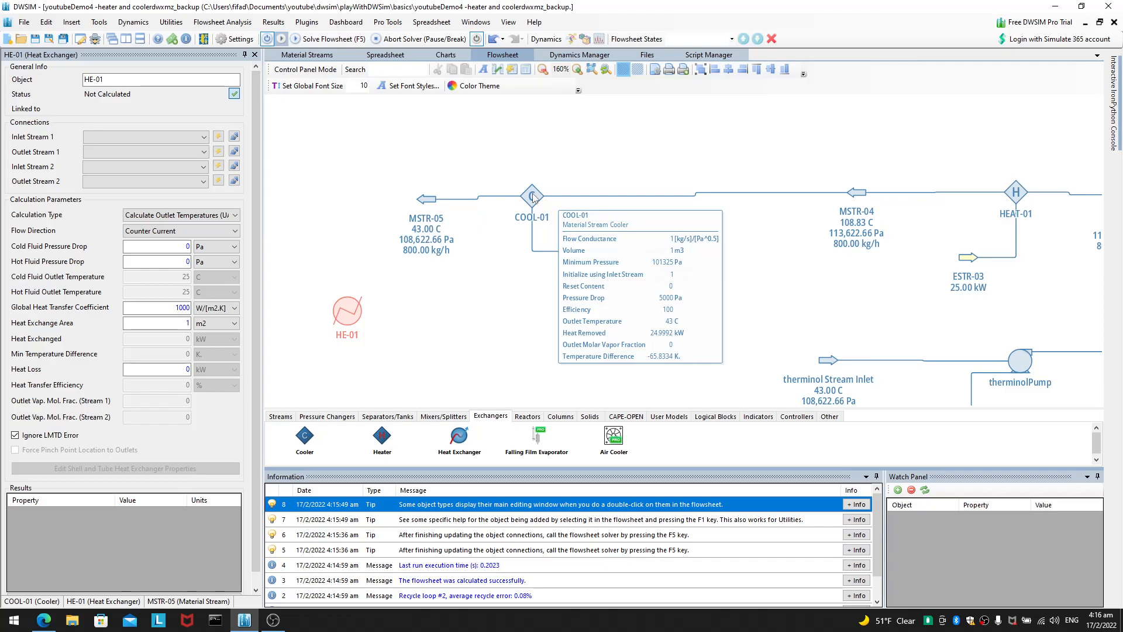
left_click(534, 197)
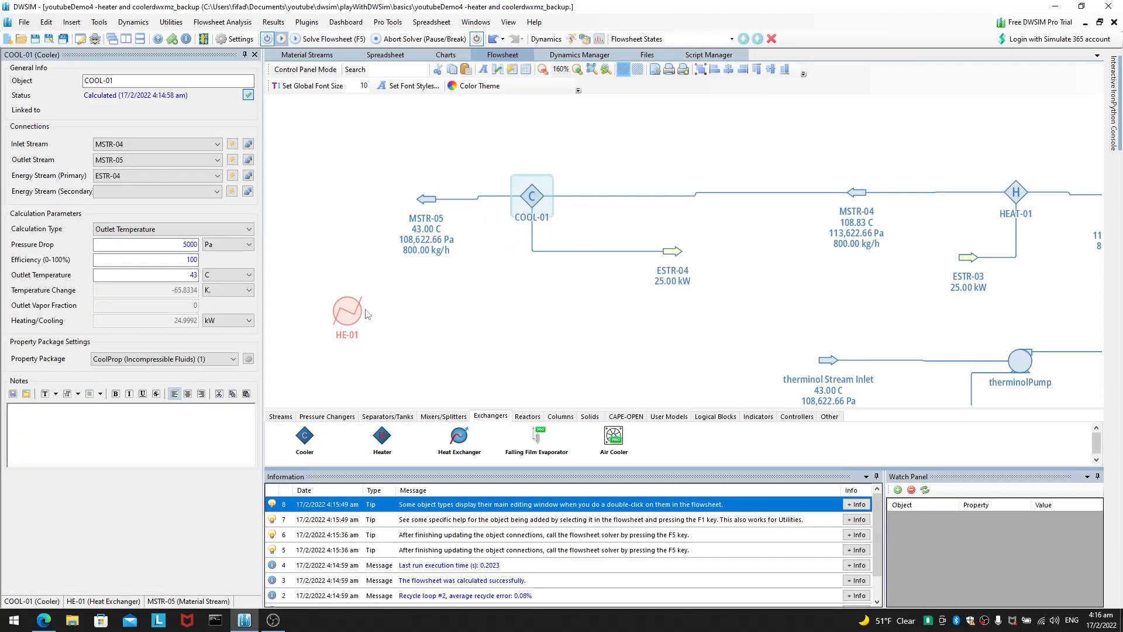
mouse_move(672, 259)
left_click_drag(558, 339, 568, 275)
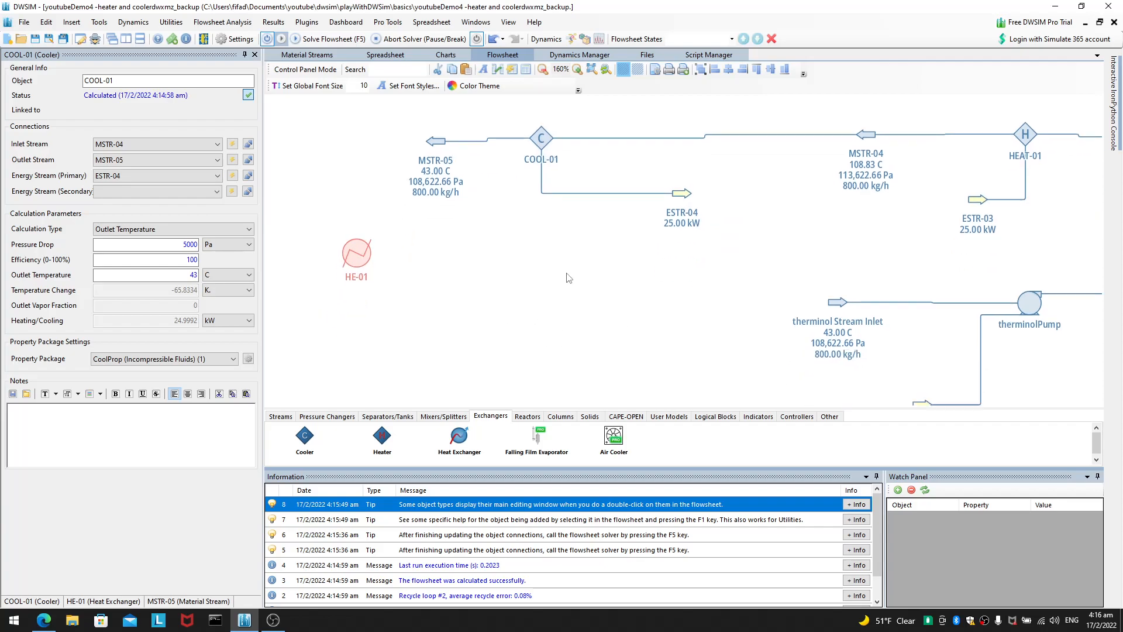
Move the heat exchanger HE-01 slightly closer to the MSTR-05 stream.
left_click(367, 259)
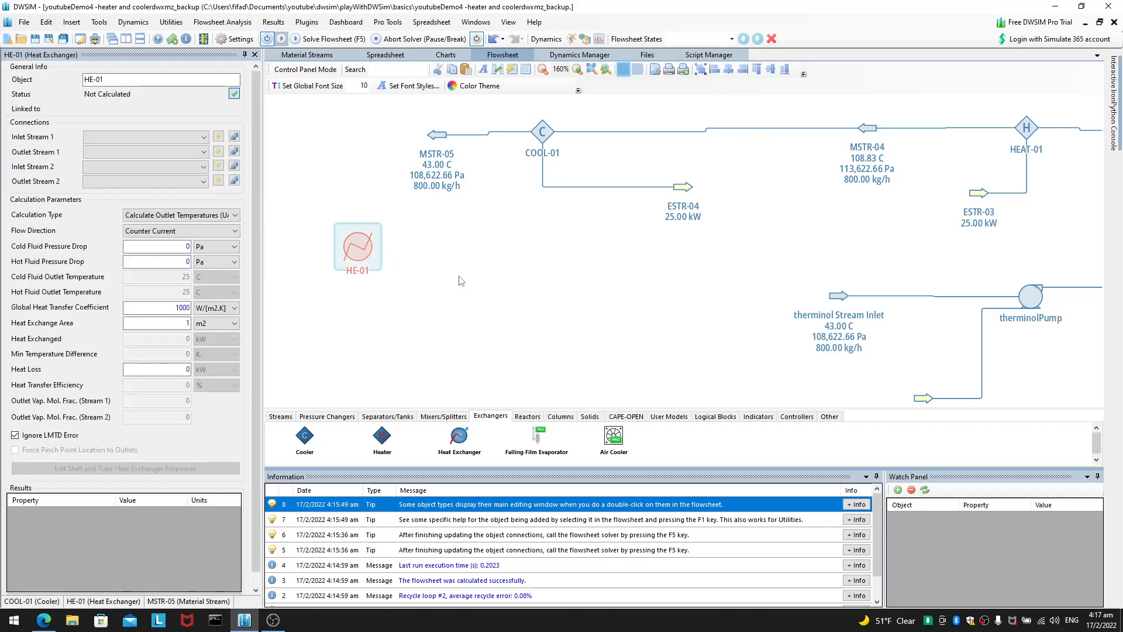
left_click_drag(435, 252, 495, 283)
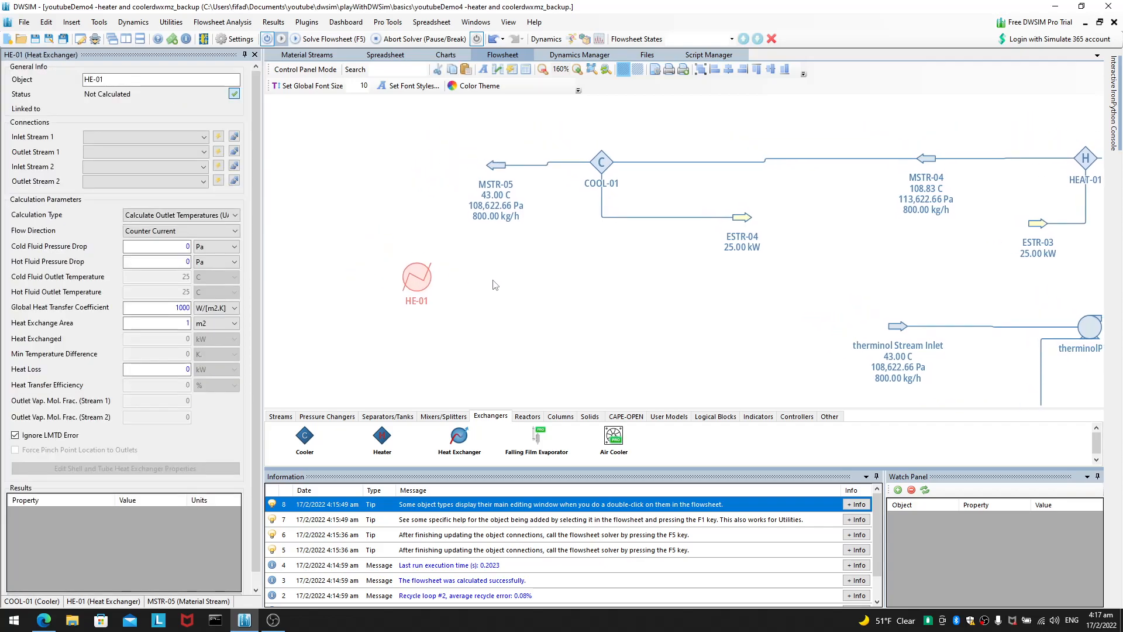
left_click_drag(428, 271, 437, 247)
left_click(490, 273)
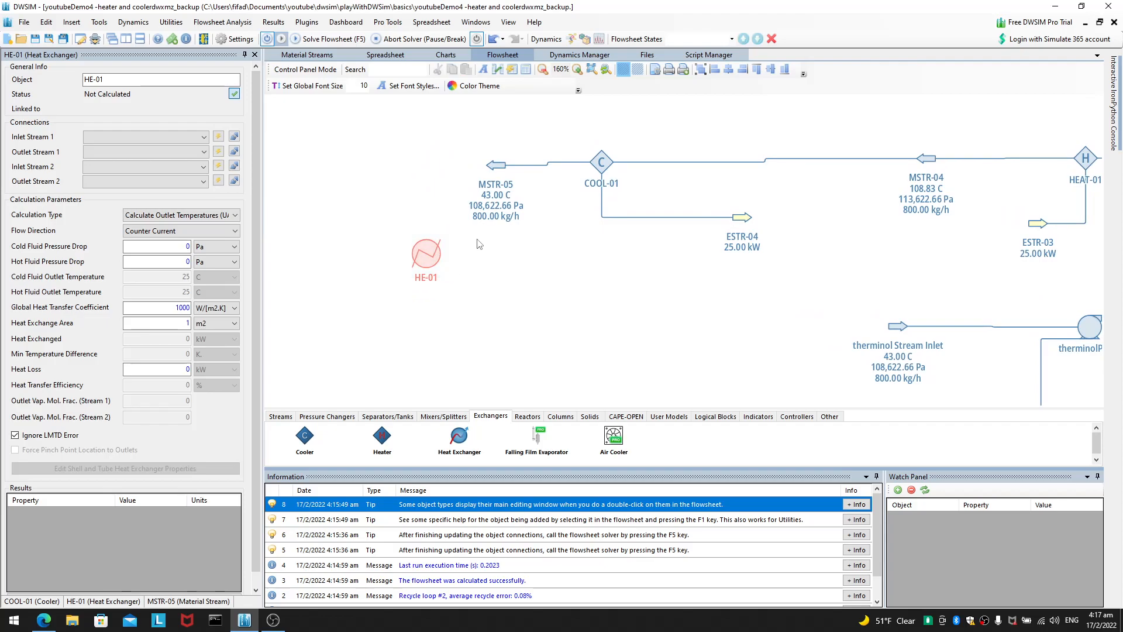
Connect MSTR-05 to HE-01 as Inlet Stream 1.
mouse_move(504, 168)
left_click(497, 163)
left_click(416, 257)
mouse_move(497, 175)
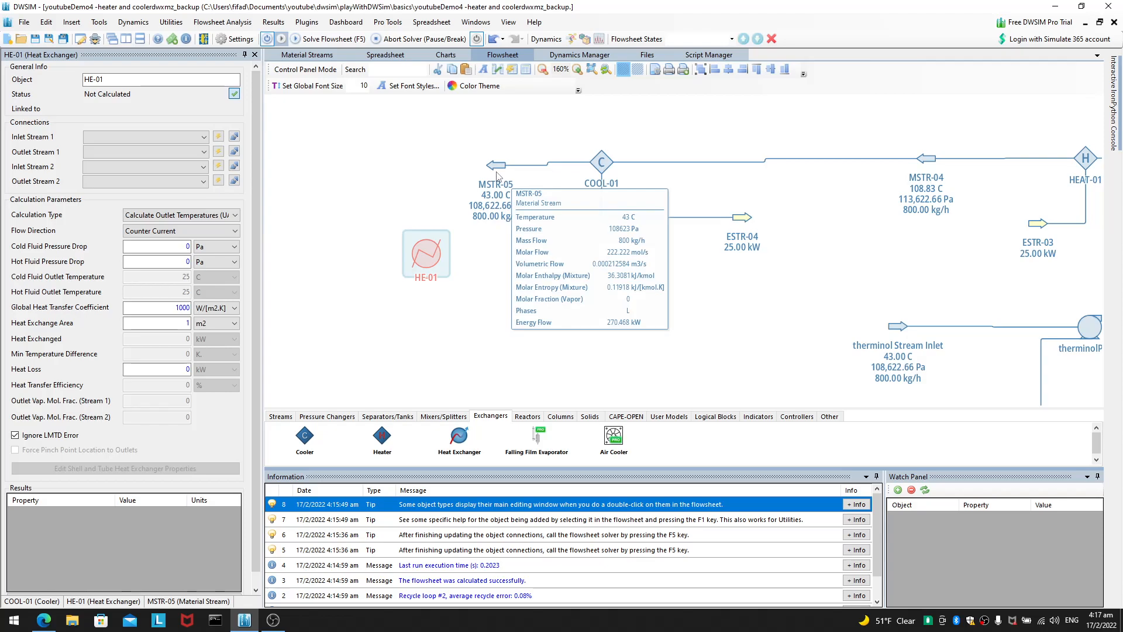
left_click(497, 174)
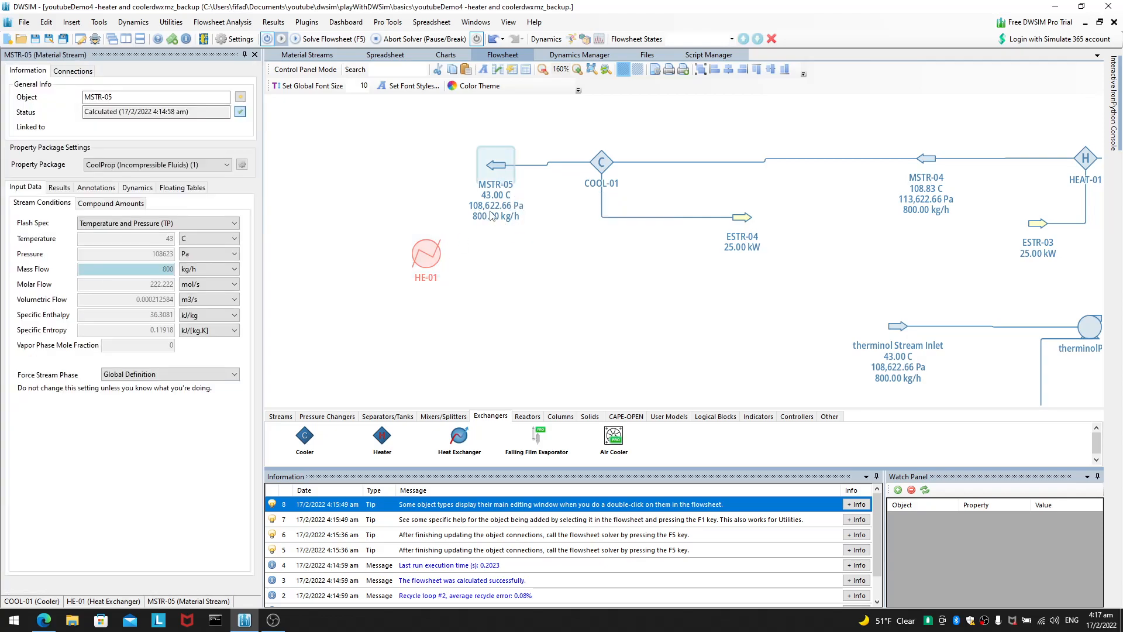
left_click(427, 257)
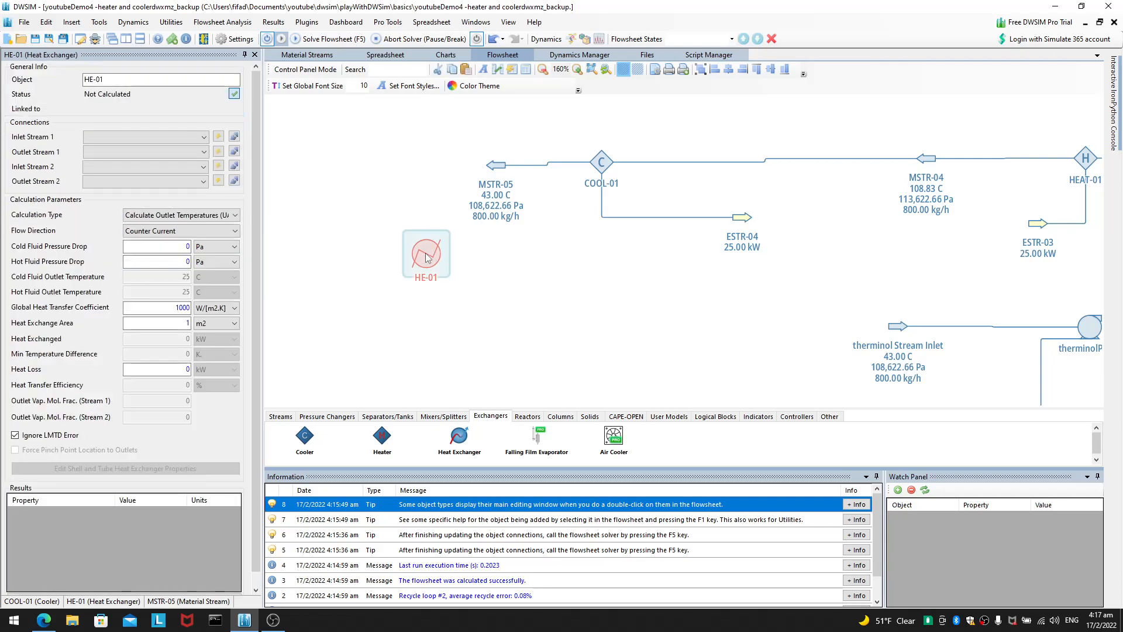
mouse_move(497, 167)
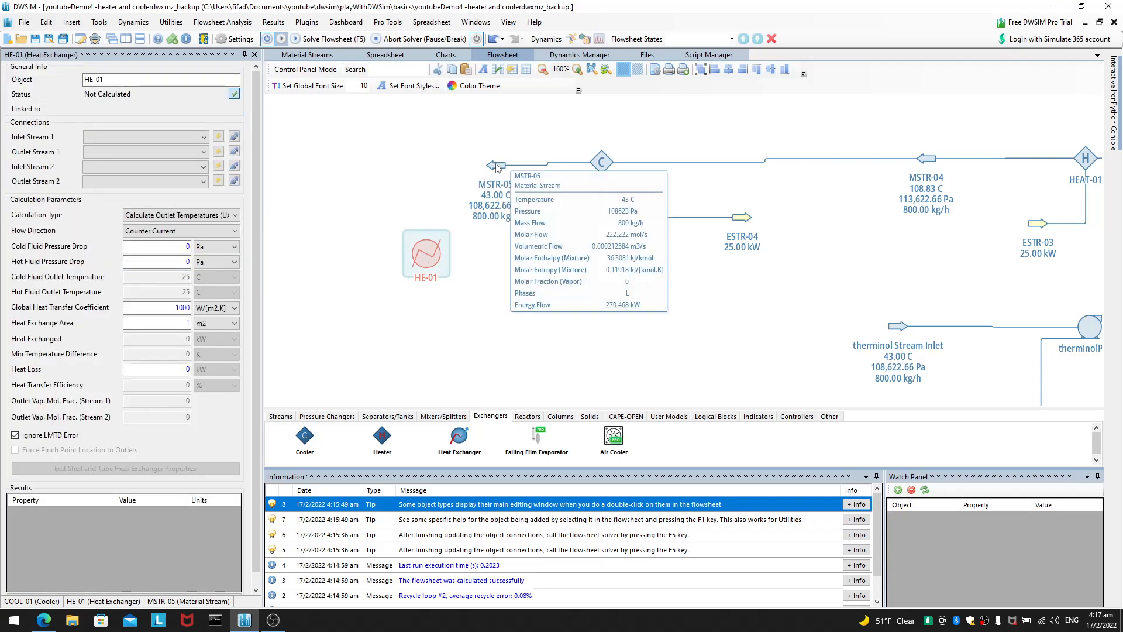
left_click(155, 136)
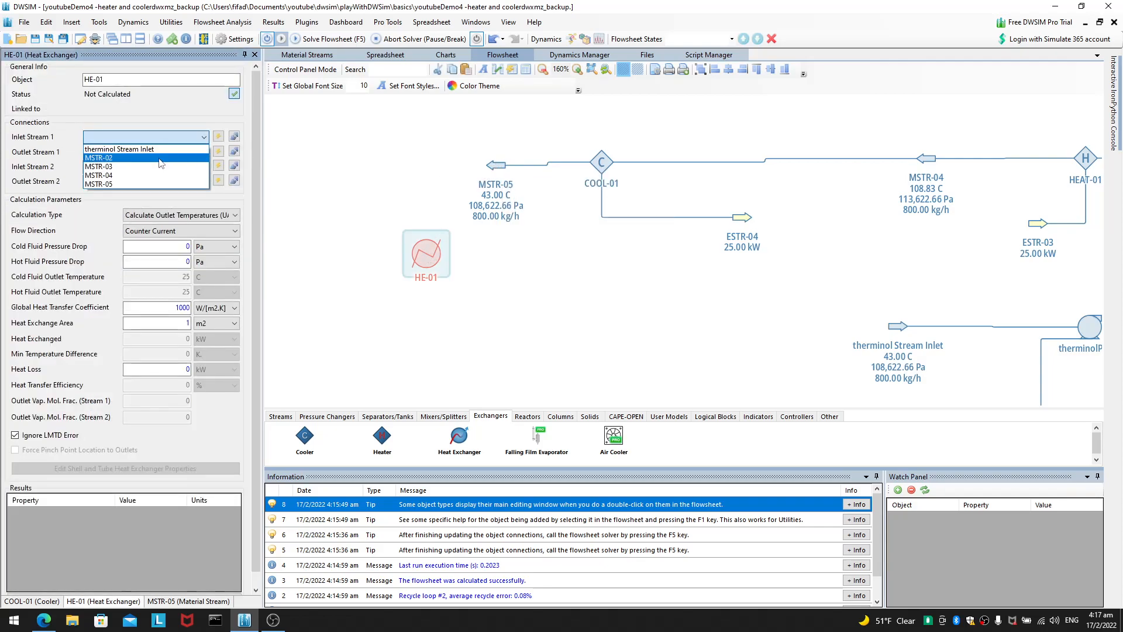
left_click(166, 184)
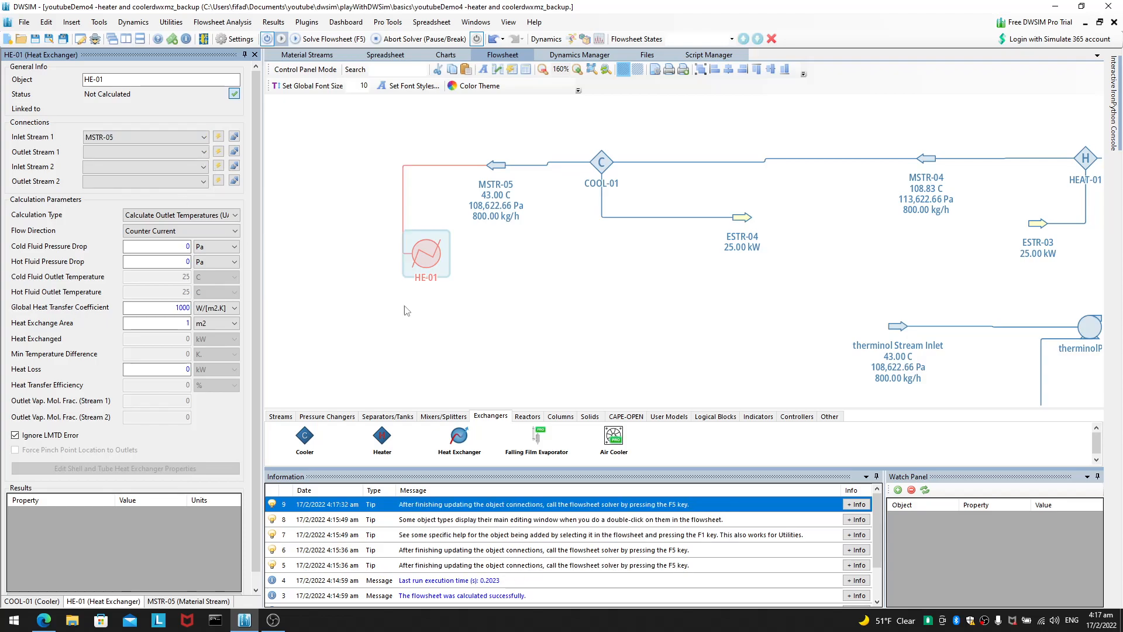
Lower HE-01 slightly, create and connect a new material stream as its Outlet Stream 1, and place that stream beside the exchanger.
left_click(461, 340)
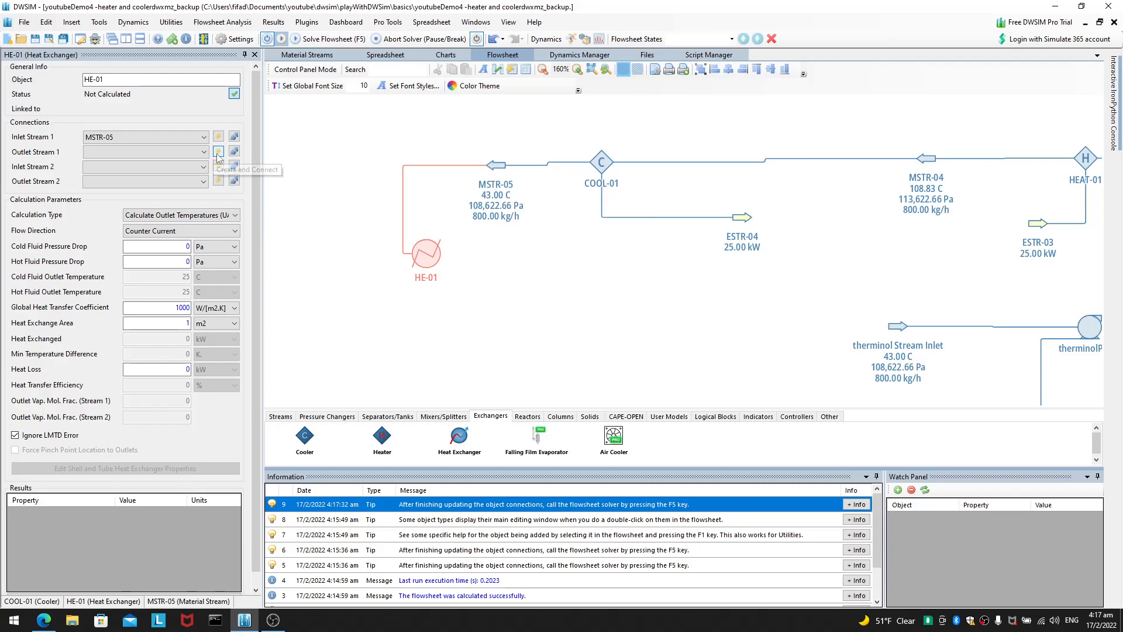
left_click_drag(431, 256, 426, 281)
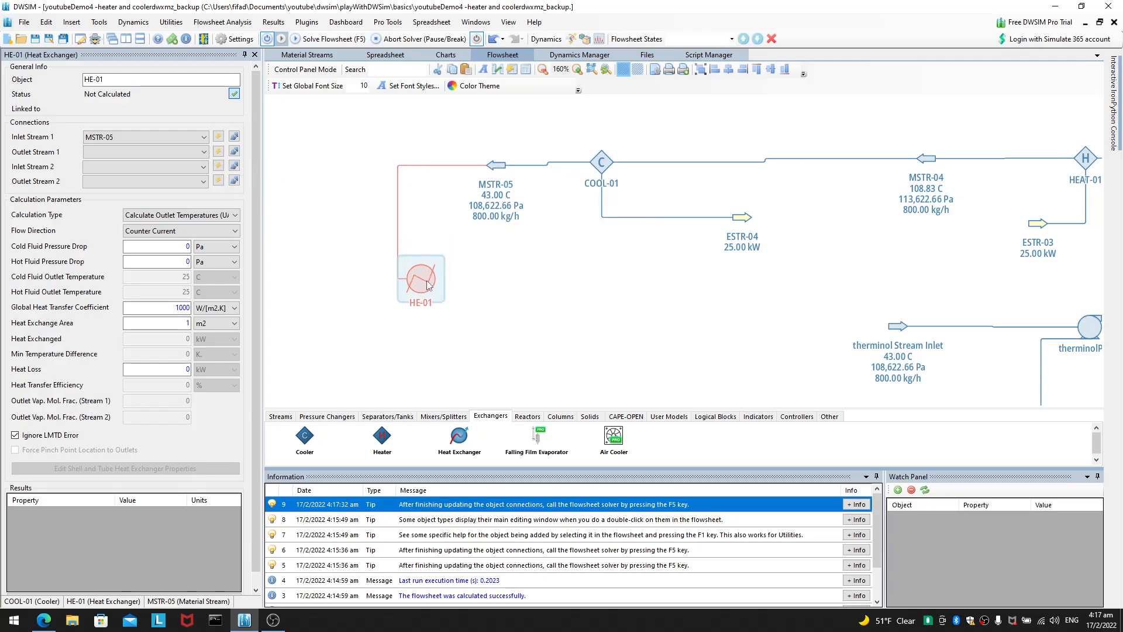
left_click(219, 151)
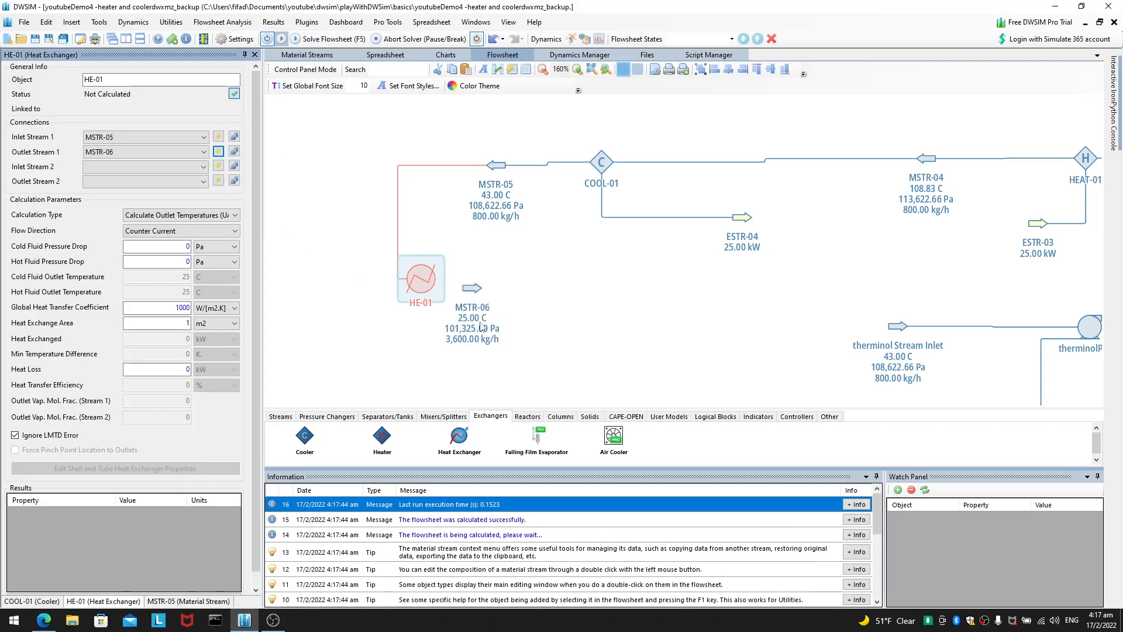
left_click_drag(477, 288, 520, 281)
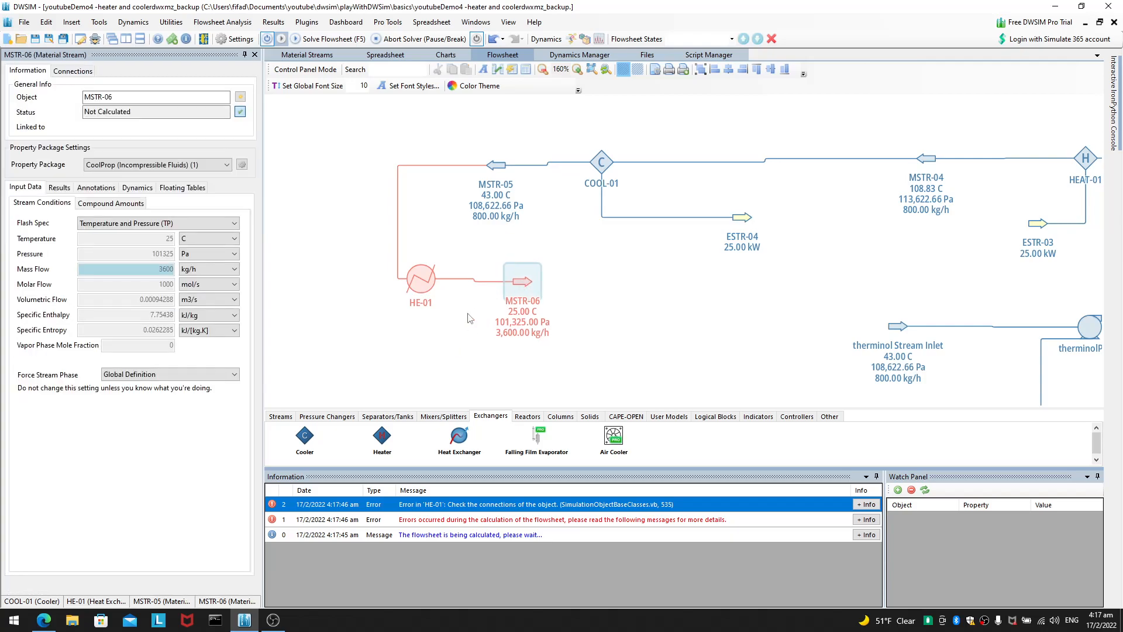
left_click(421, 284)
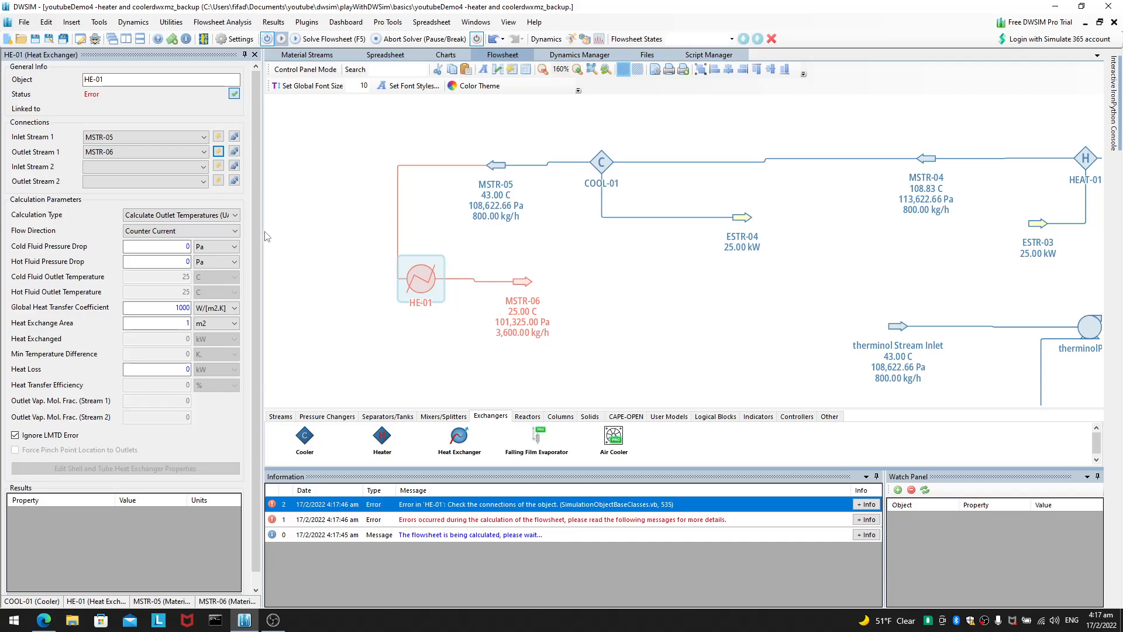
Create and connect new material streams as HE-01's Inlet Stream 2 and Outlet Stream 2, and space them away from the exchanger.
left_click(217, 166)
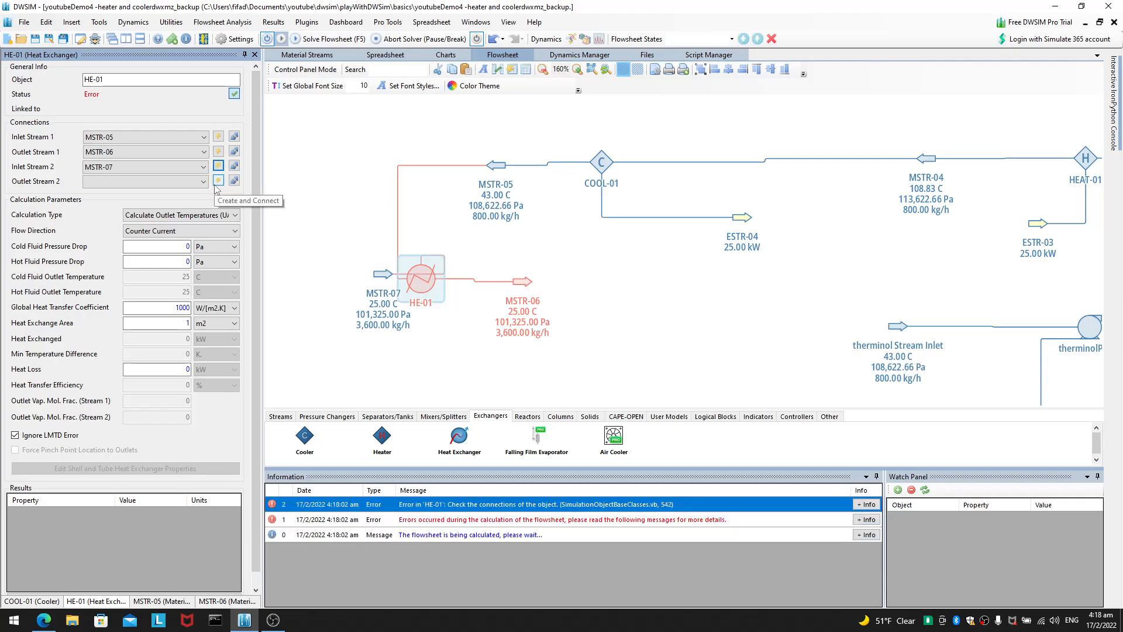
left_click(218, 181)
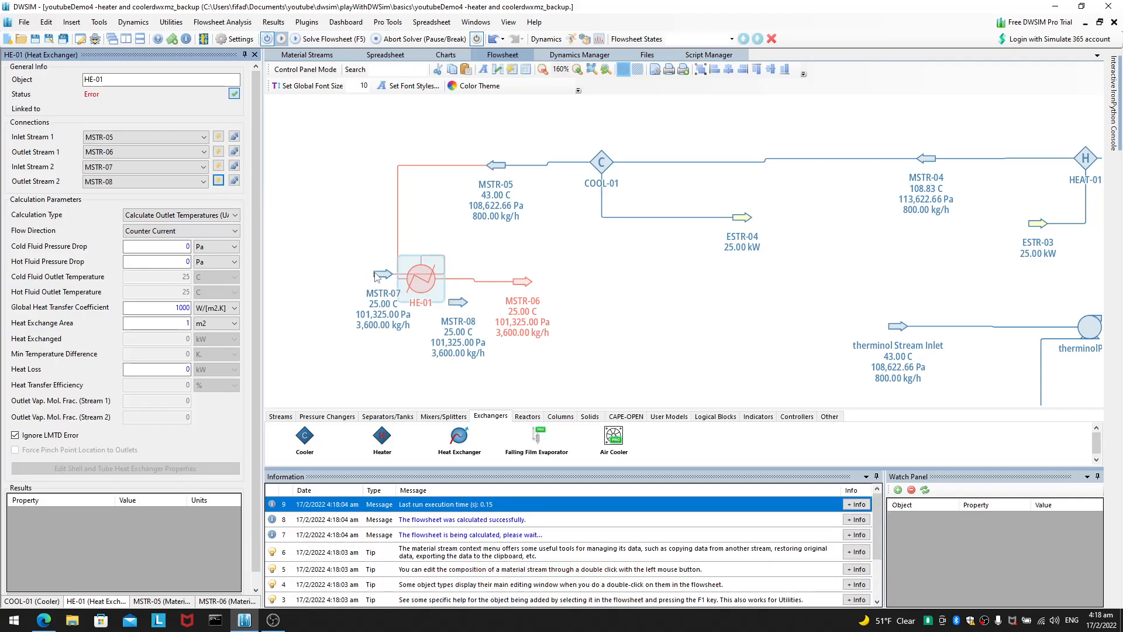
left_click_drag(330, 244, 321, 240)
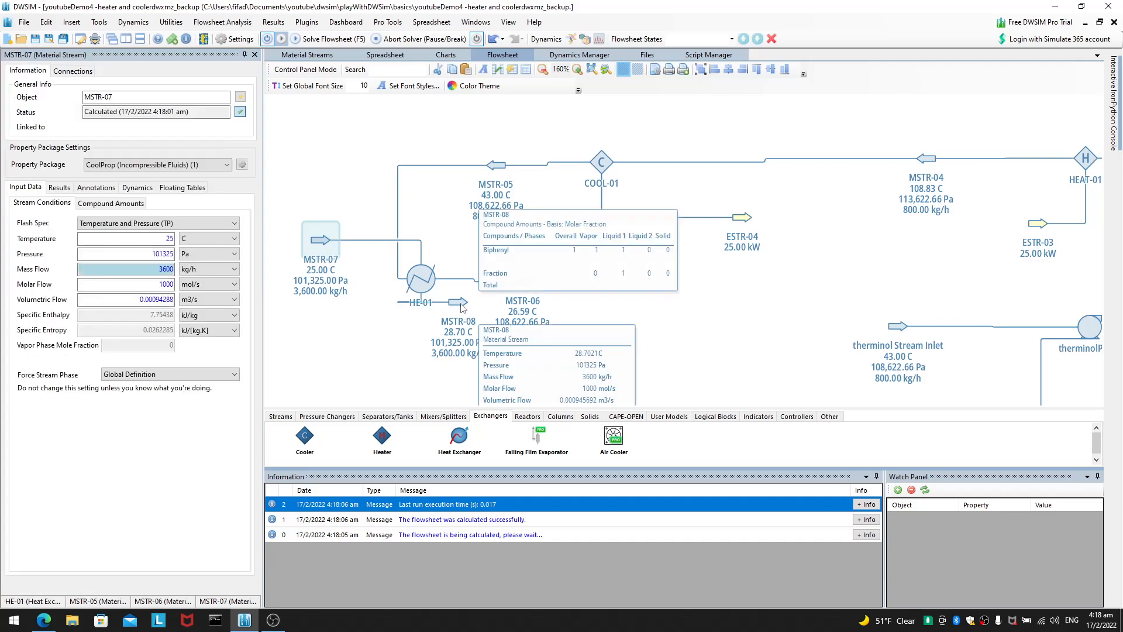
left_click_drag(474, 308, 485, 363)
left_click(321, 241)
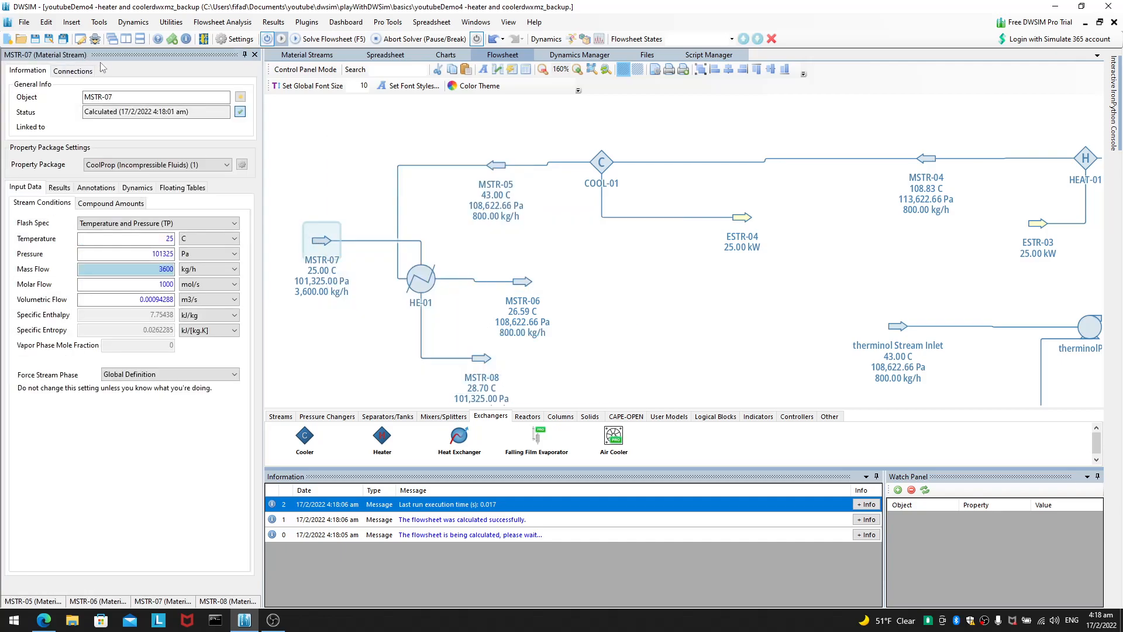
left_click(129, 96)
key("ctrl+a")
type("ai")
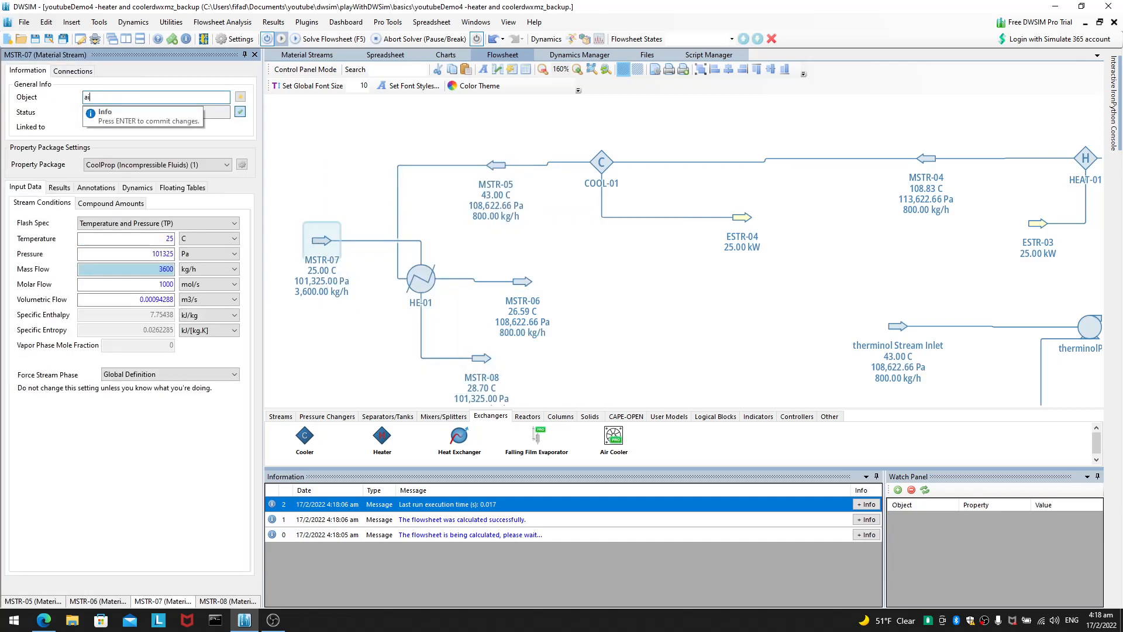
Rename the MSTR-08 outlet stream as "air out".
left_click(486, 358)
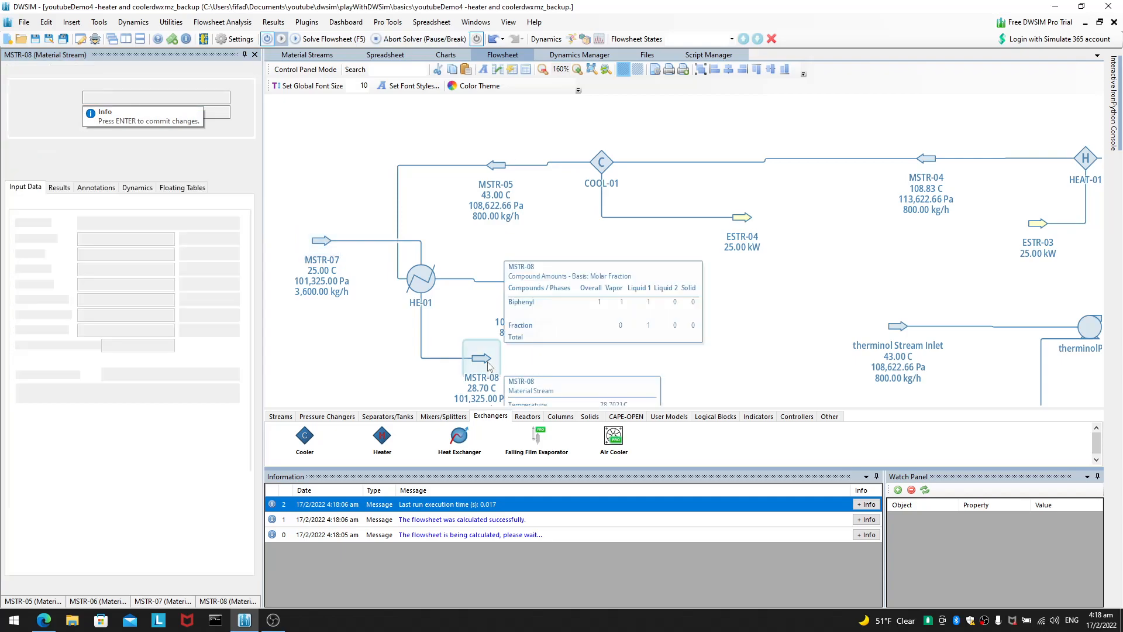
left_click(133, 96)
key("ctrl+a")
type("air")
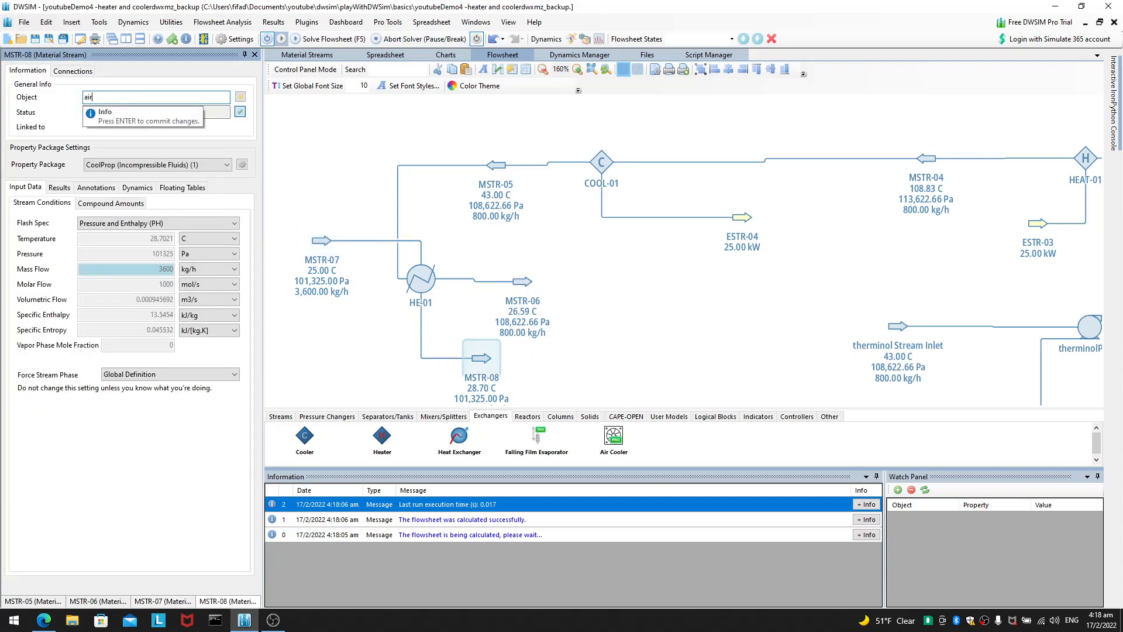
key("Return")
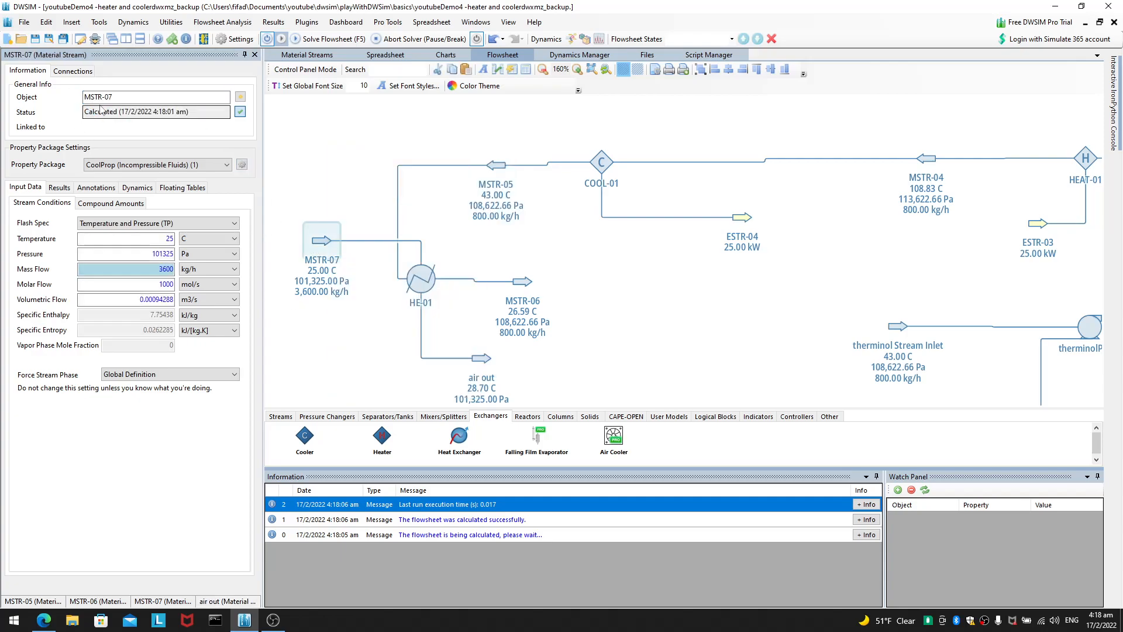
Rename the MSTR-07 inlet stream as "air in".
left_click(93, 100)
key("ctrl+a")
type("air")
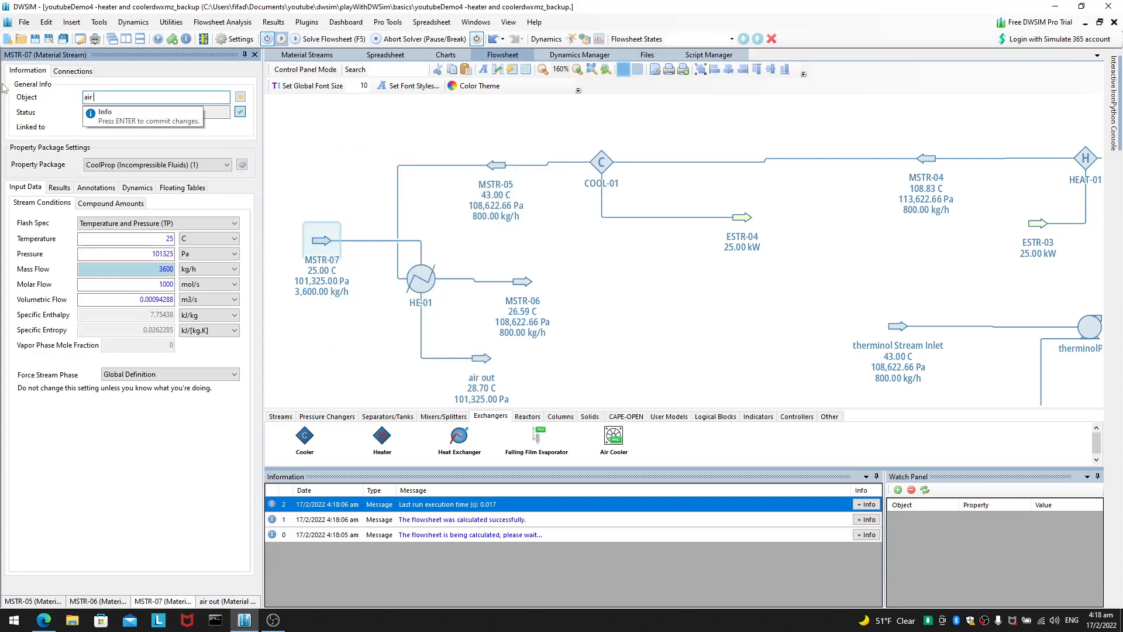
type(" in")
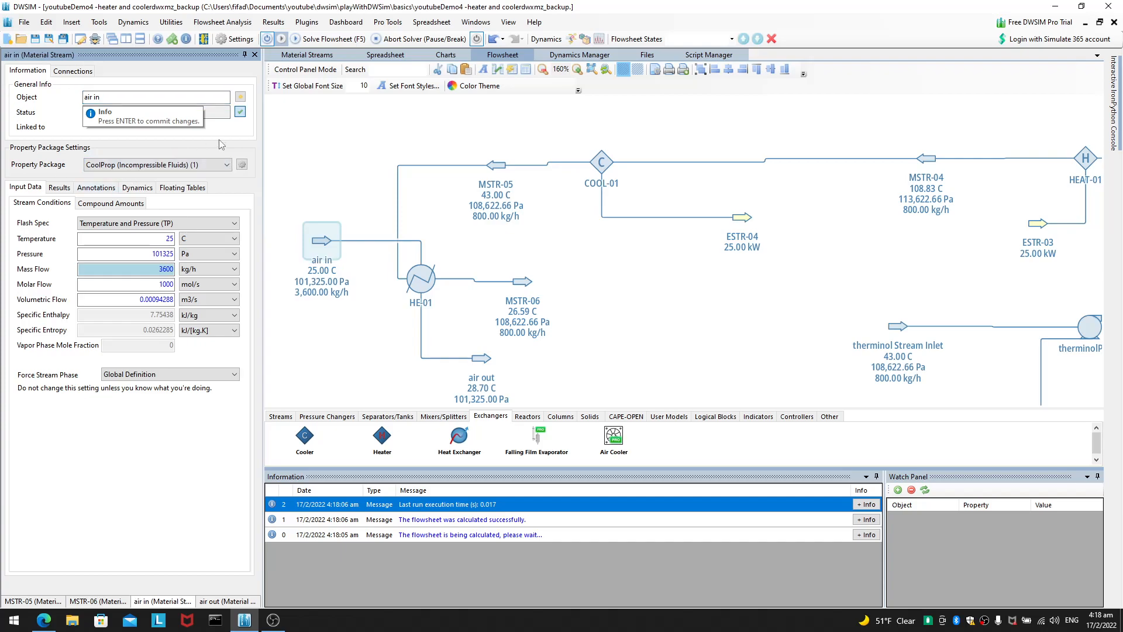
key("Return")
Add Air to the simulation's compounds.
left_click(421, 279)
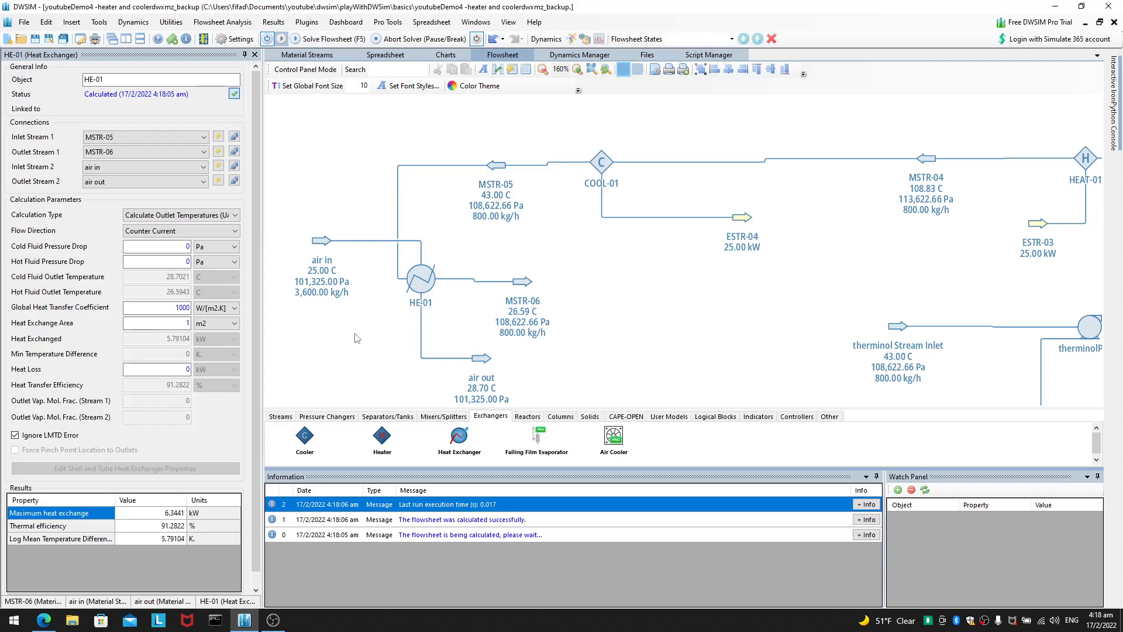
left_click(325, 240)
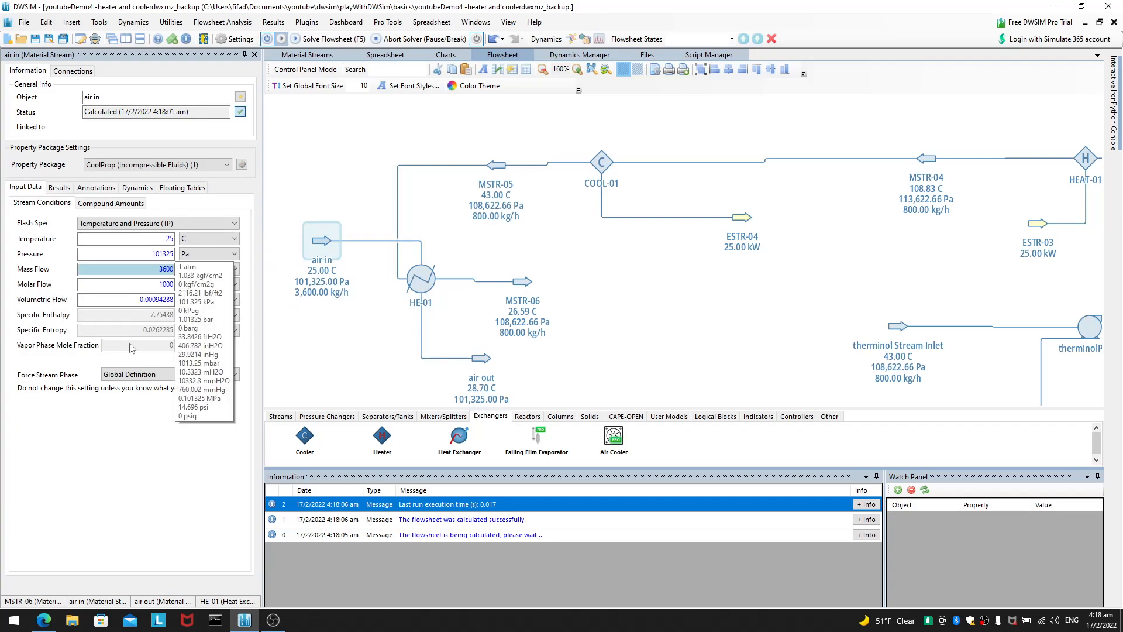
left_click(40, 203)
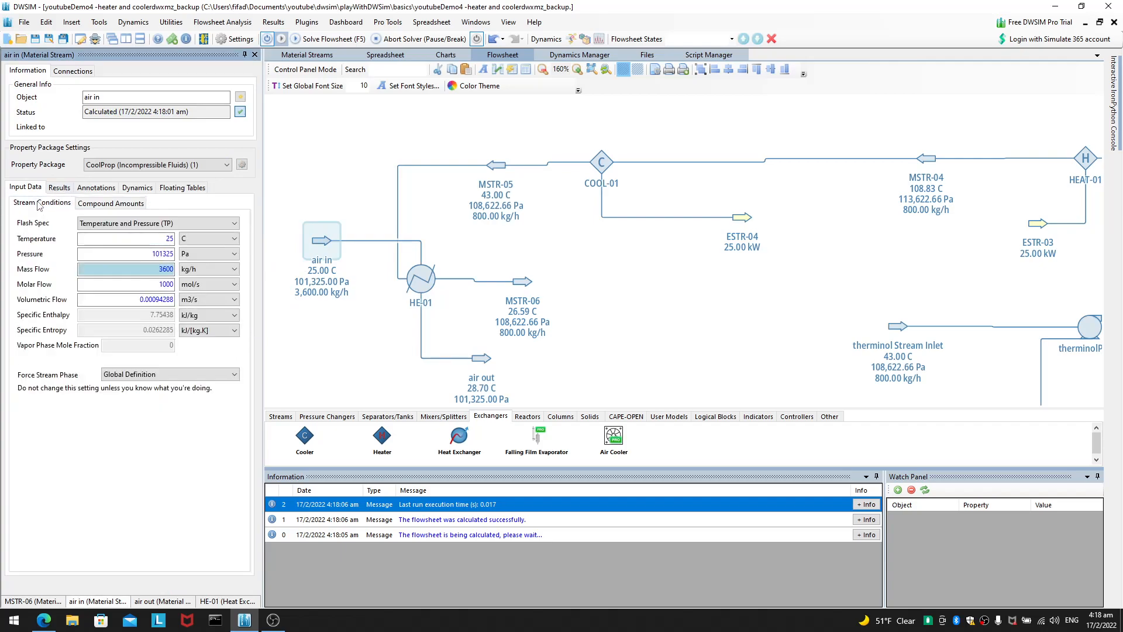
left_click(45, 22)
left_click(68, 182)
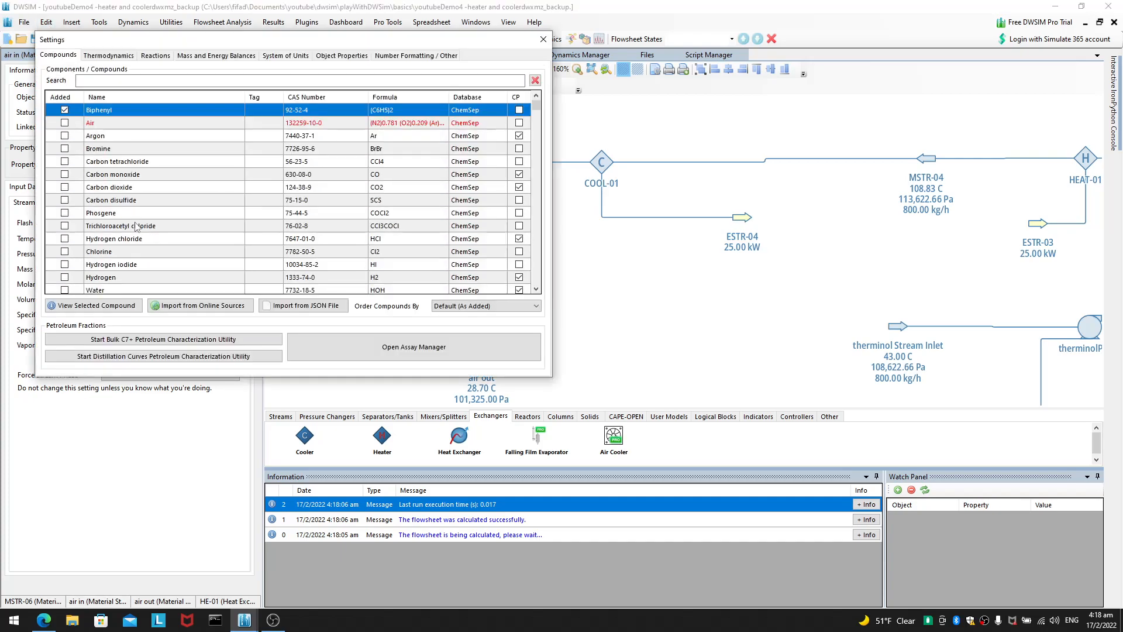
left_click(64, 124)
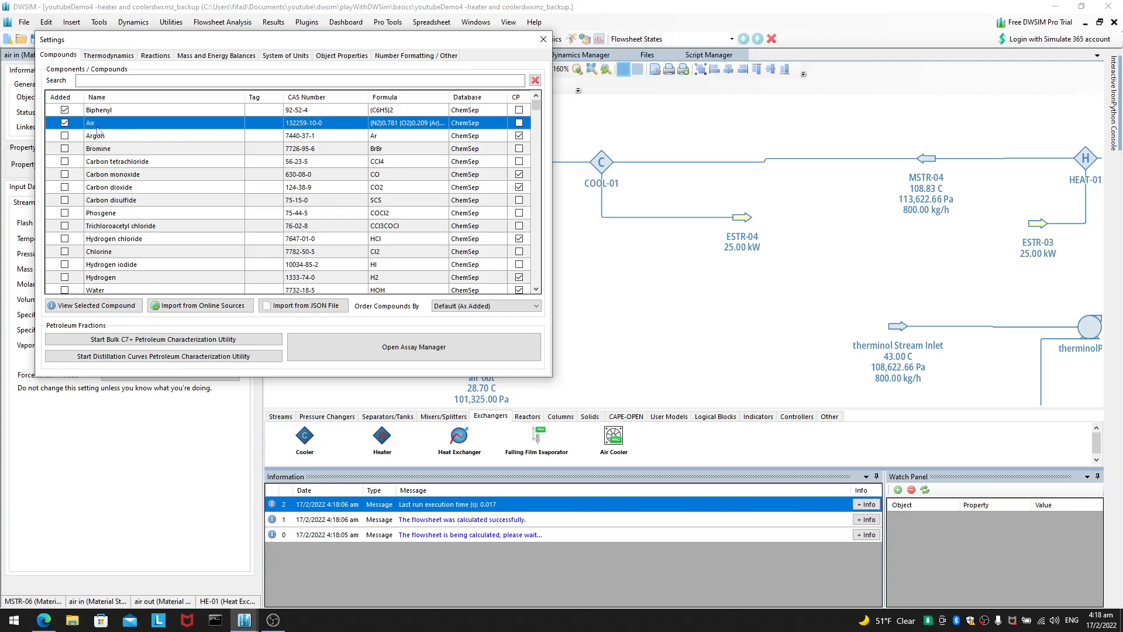
Add the Peng-Robinson (PR) property package to the simulation's thermodynamics.
left_click(110, 57)
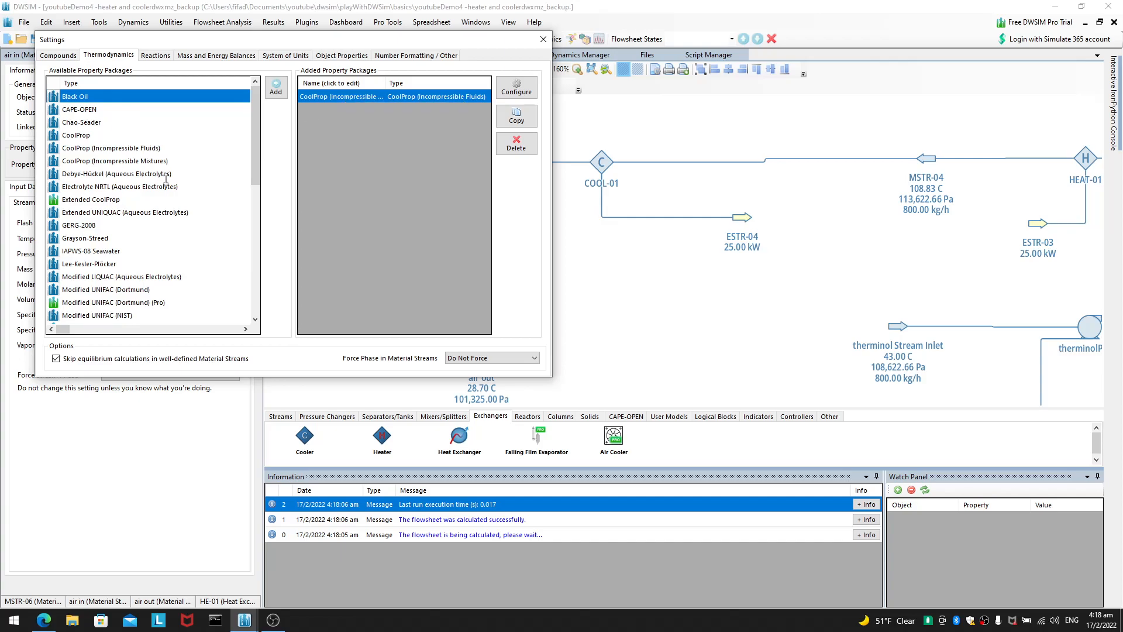
left_click_drag(261, 163, 255, 274)
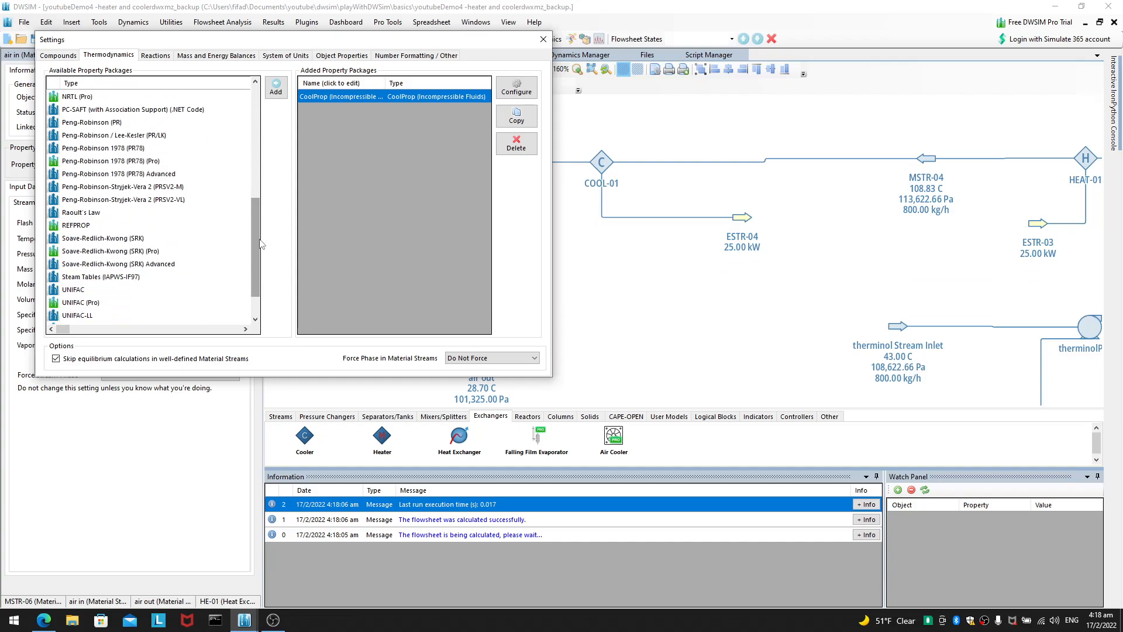
scroll(255, 275, "down", 2)
mouse_move(253, 273)
left_mouse_down()
mouse_move(266, 159)
mouse_move(263, 275)
left_mouse_up()
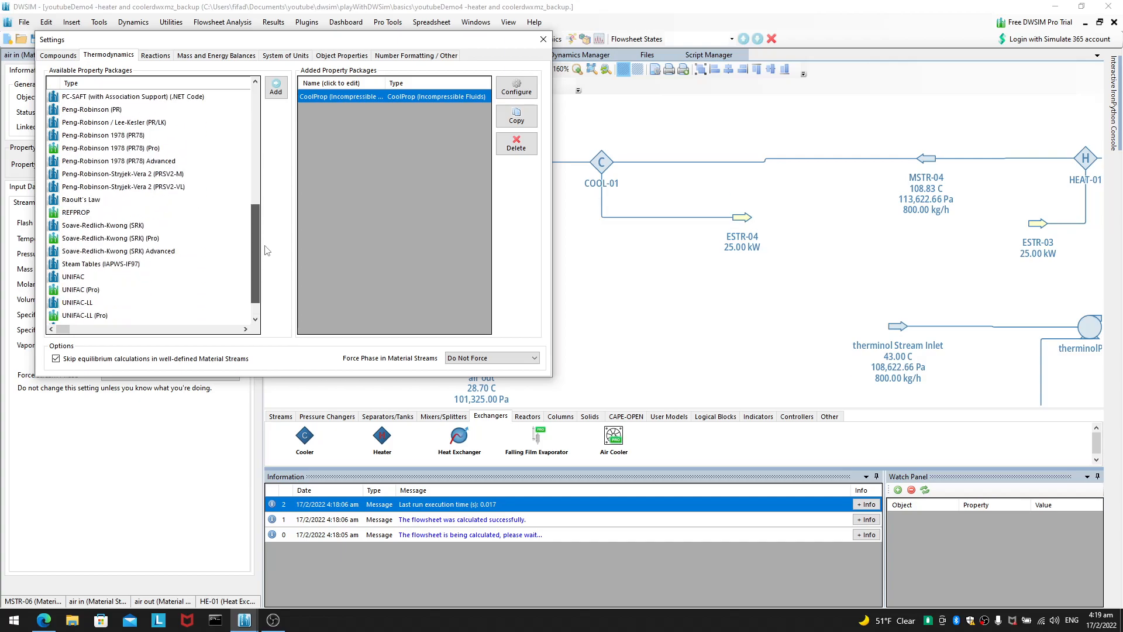
left_click(157, 228)
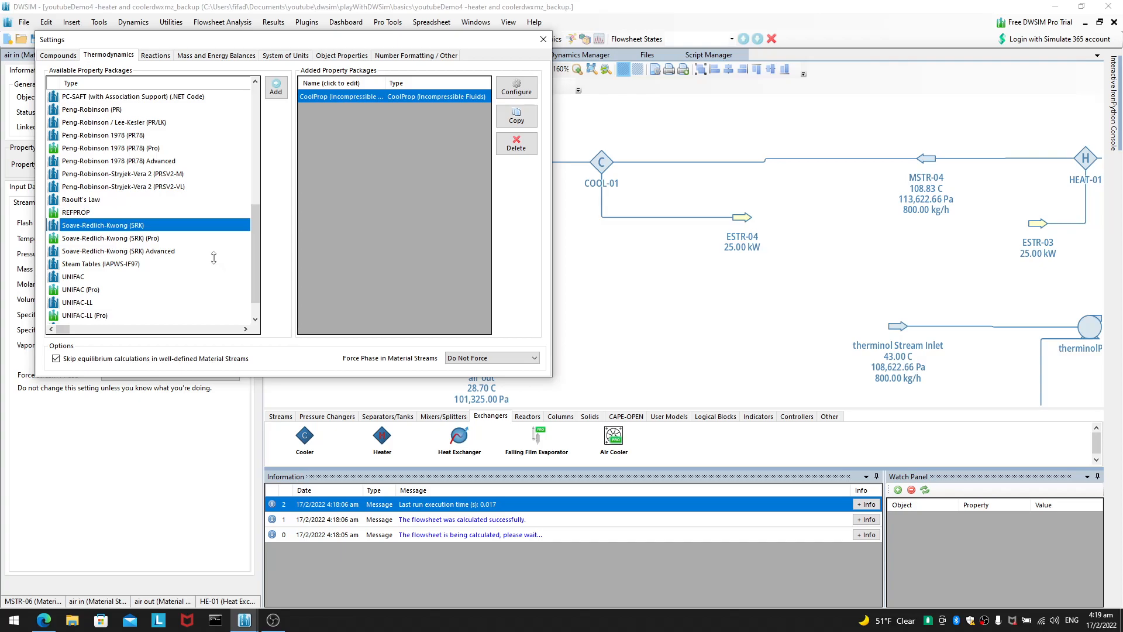
left_click(129, 110)
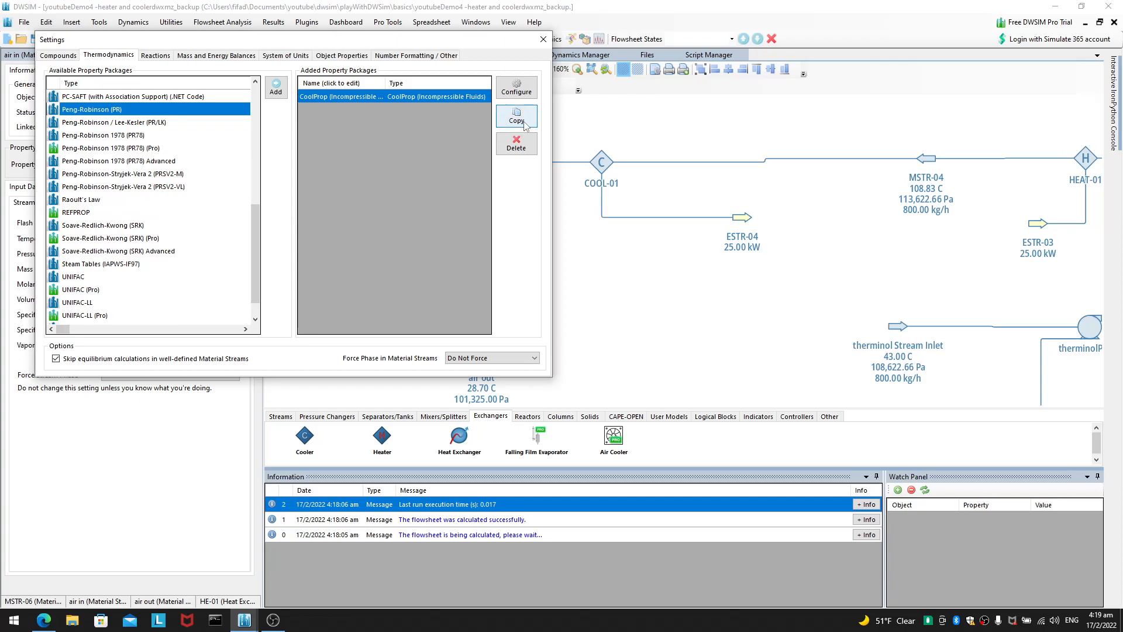
left_click_drag(252, 235, 281, 188)
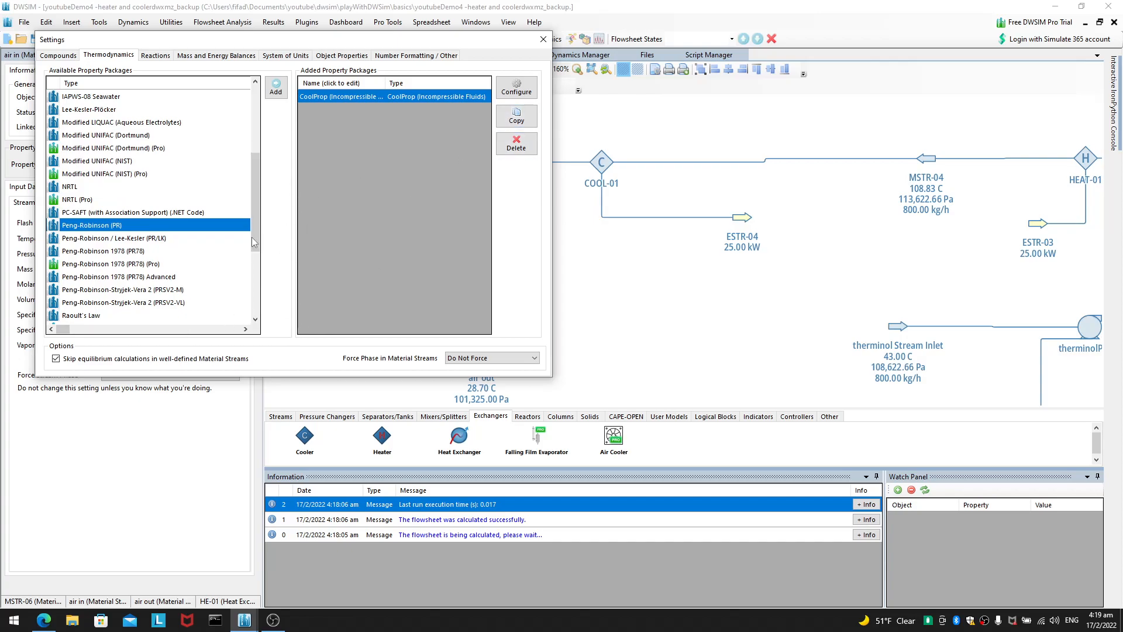
double_click(235, 227)
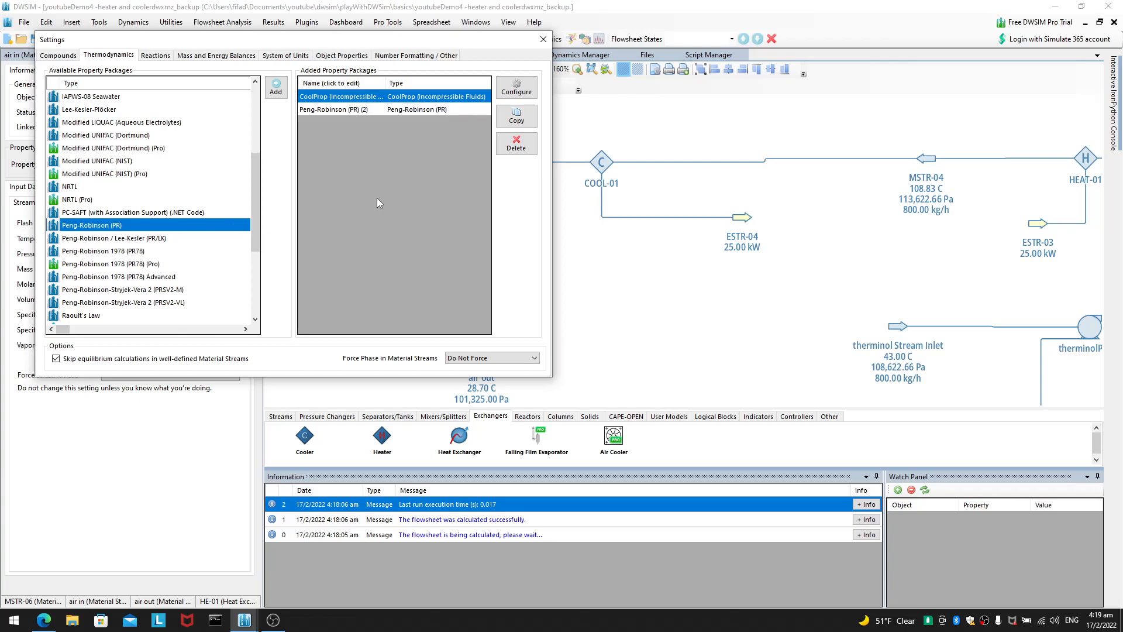
Examine the binary interaction parameters of the Peng-Robinson (PR) package and close the simulation settings.
left_click(436, 111)
left_click(521, 88)
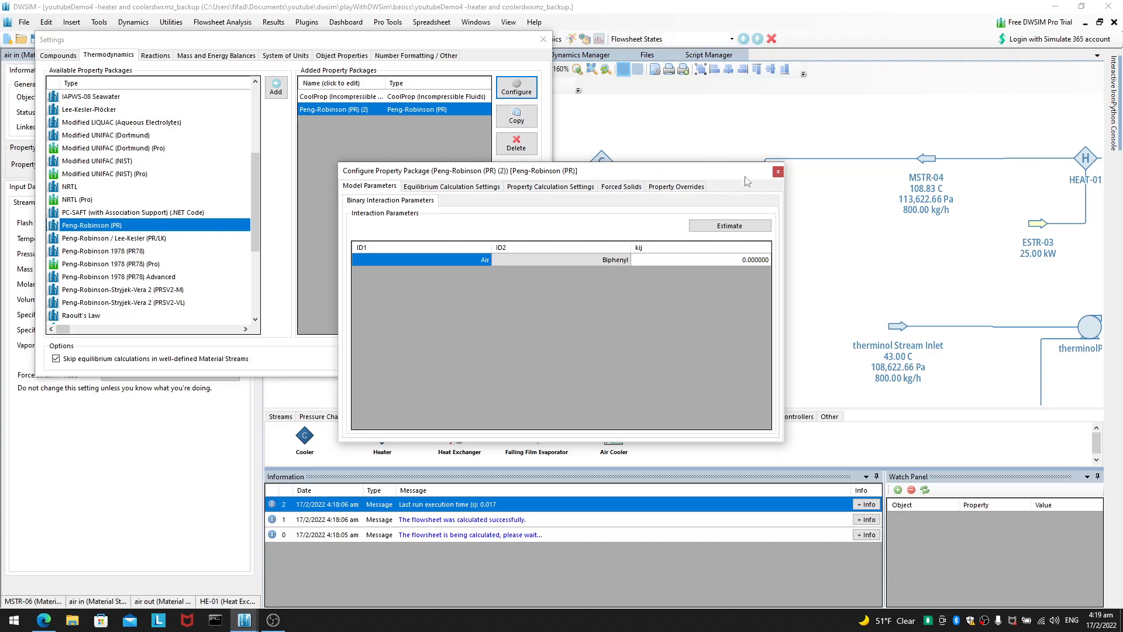
left_click(779, 171)
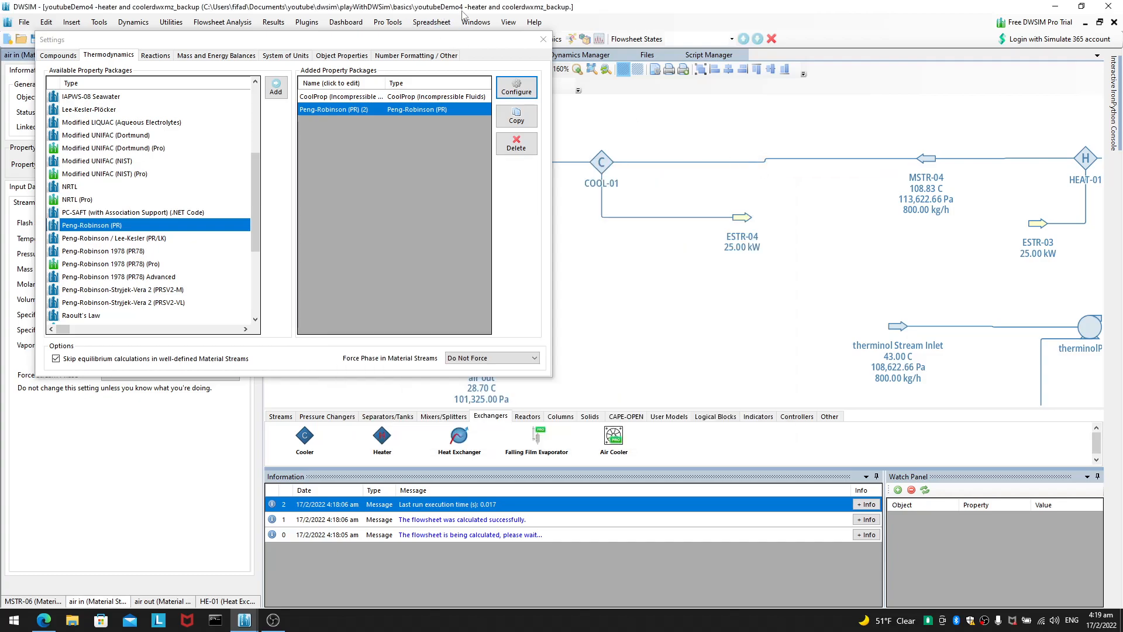
left_click(543, 40)
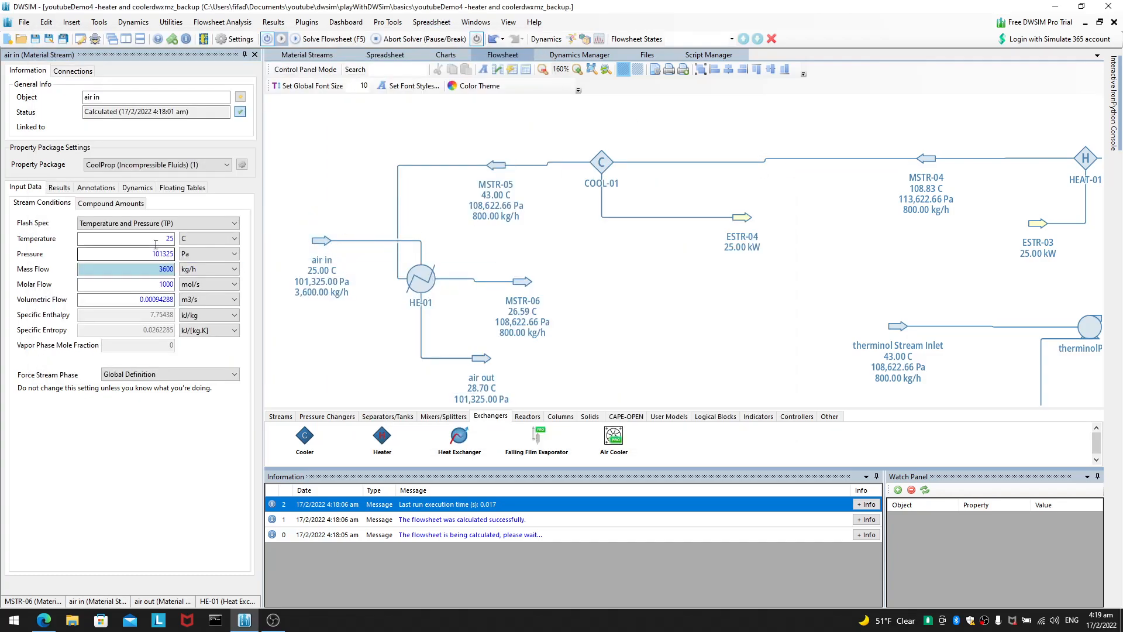
Set the air in stream's mole fractions to 0 for Biphenyl and 1 for Air, and accept the composition.
left_click(138, 205)
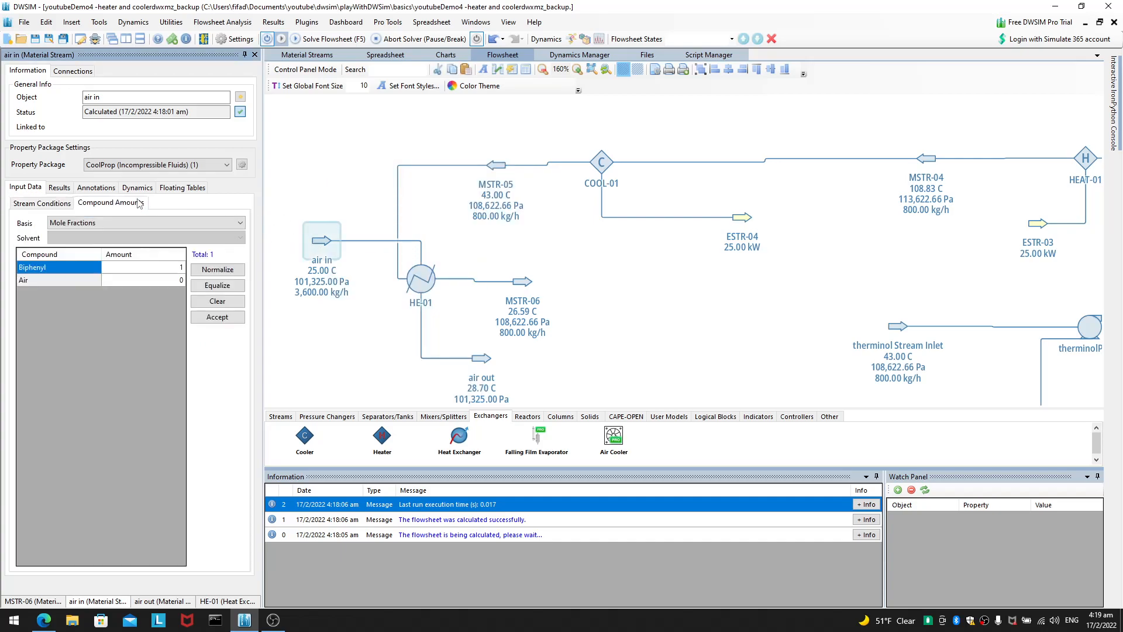
left_click(172, 271)
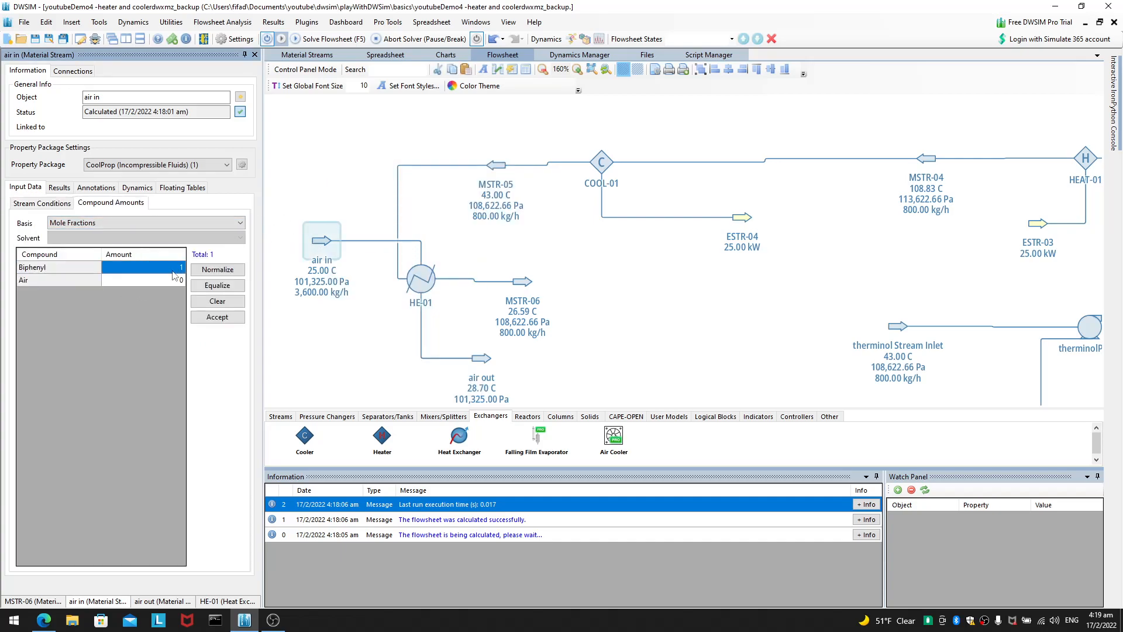
type("0")
left_click(174, 281)
type("1")
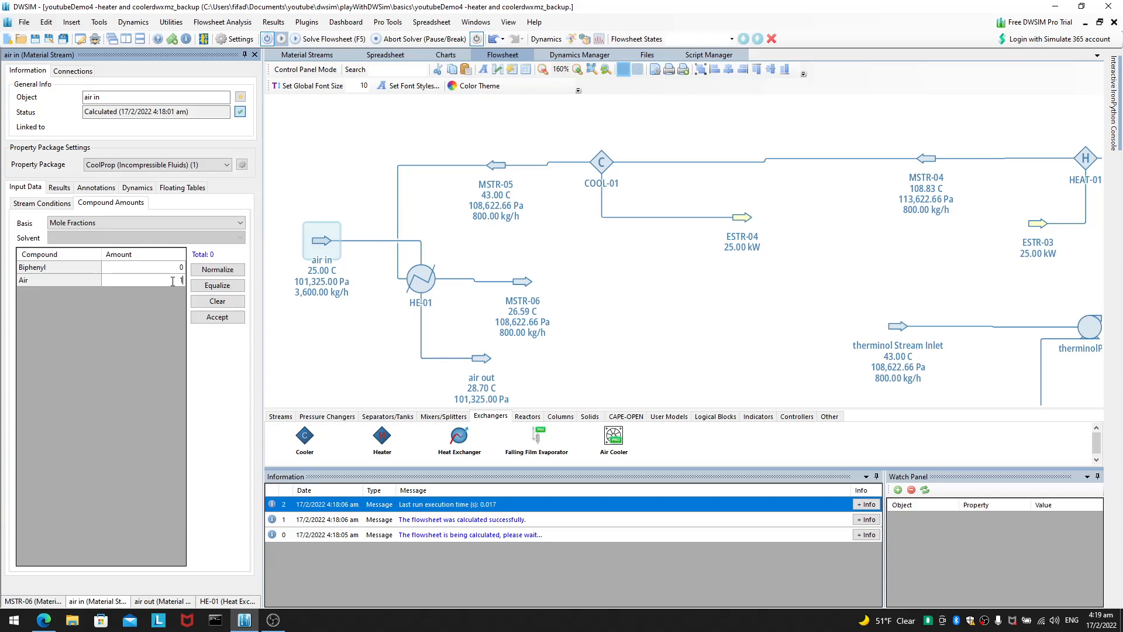
left_click(214, 316)
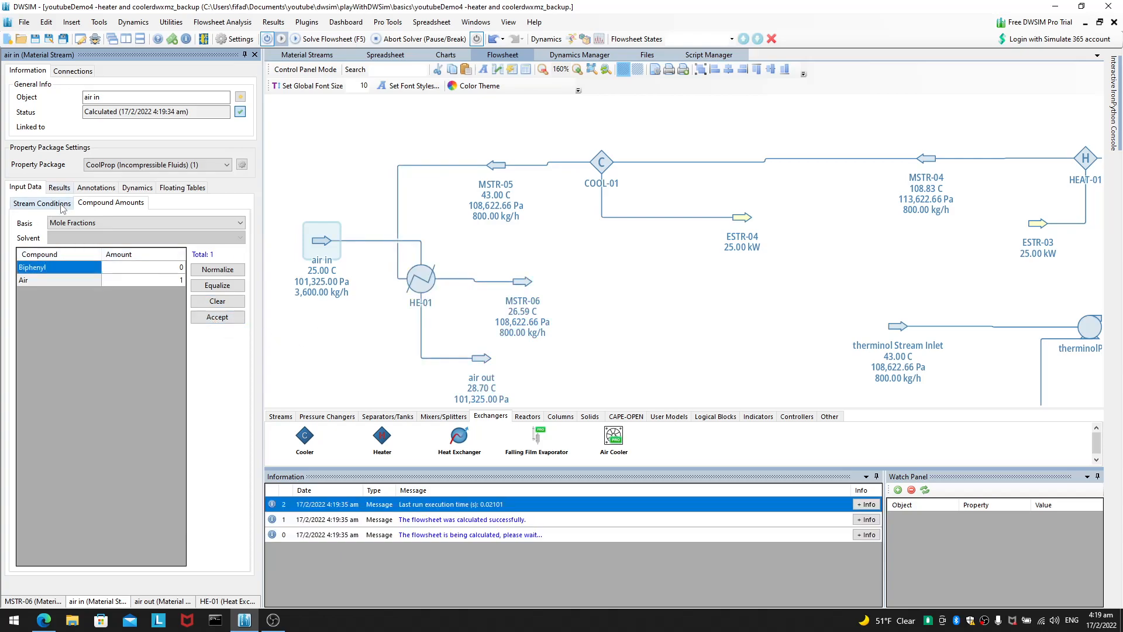
Assign the Peng-Robinson (PR) (2) property package to the air in stream and move the air out stream farther from HE-01.
left_click(42, 203)
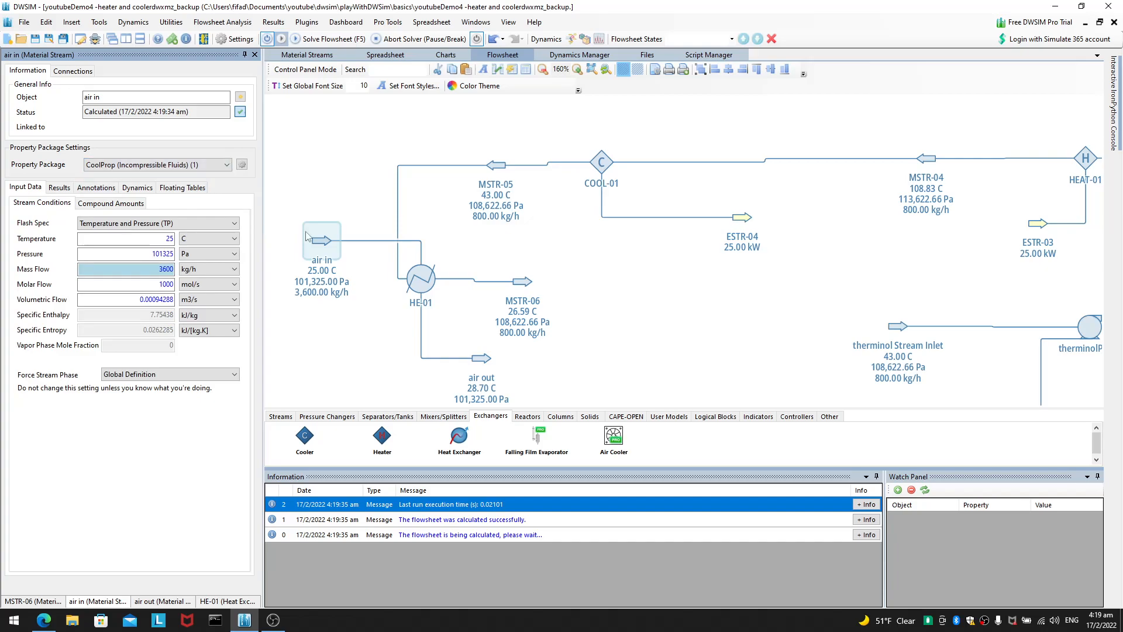
left_click(165, 165)
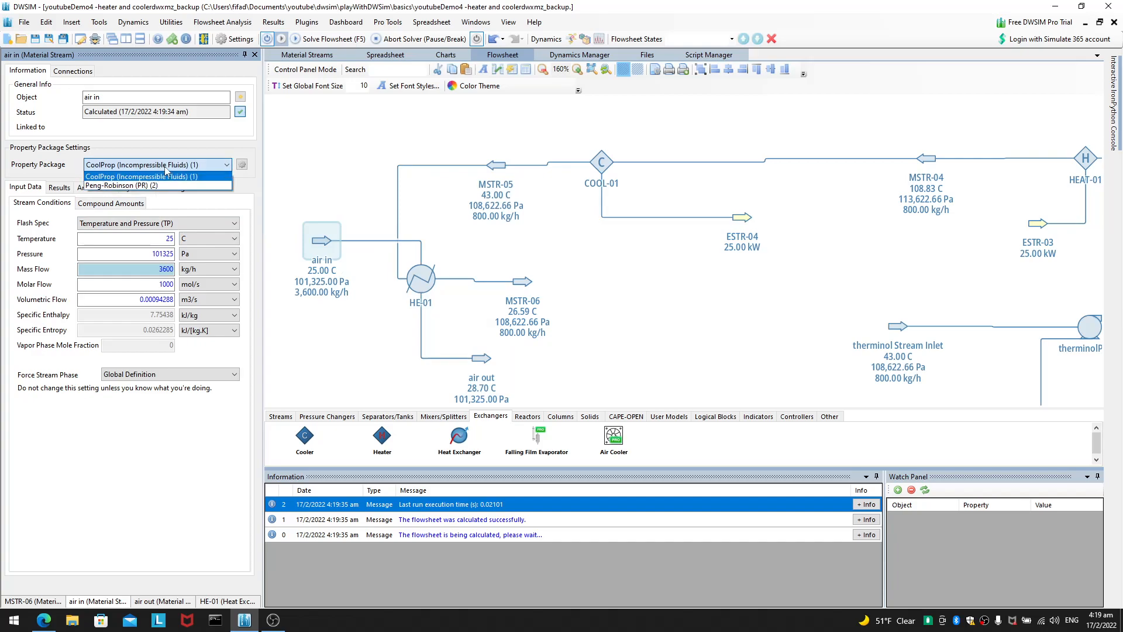
left_click(158, 184)
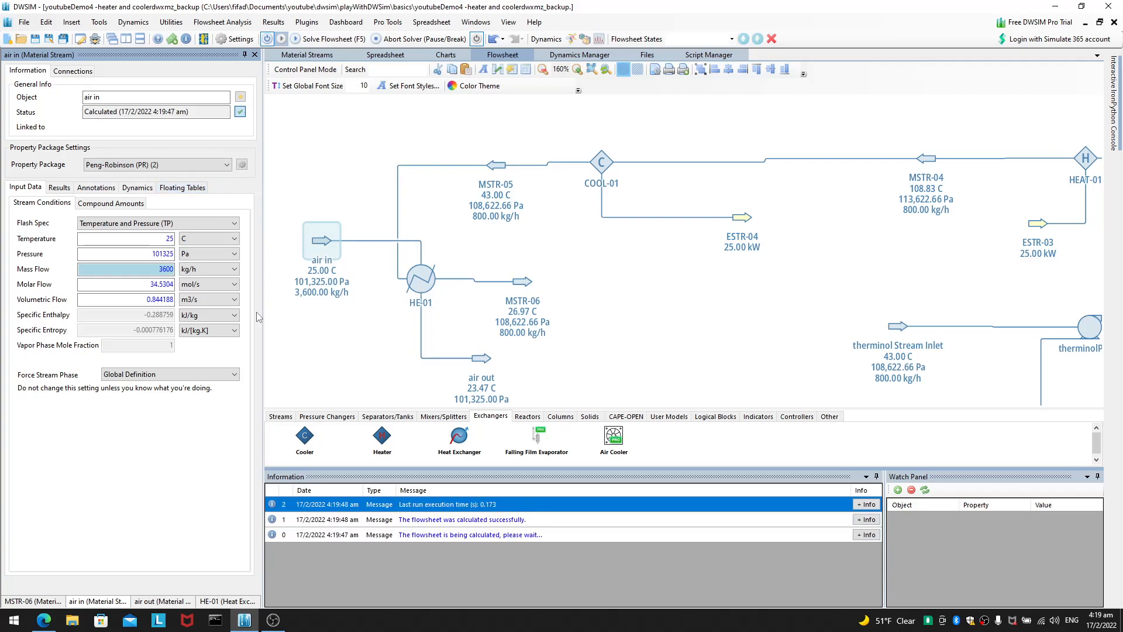
left_click_drag(498, 367, 568, 372)
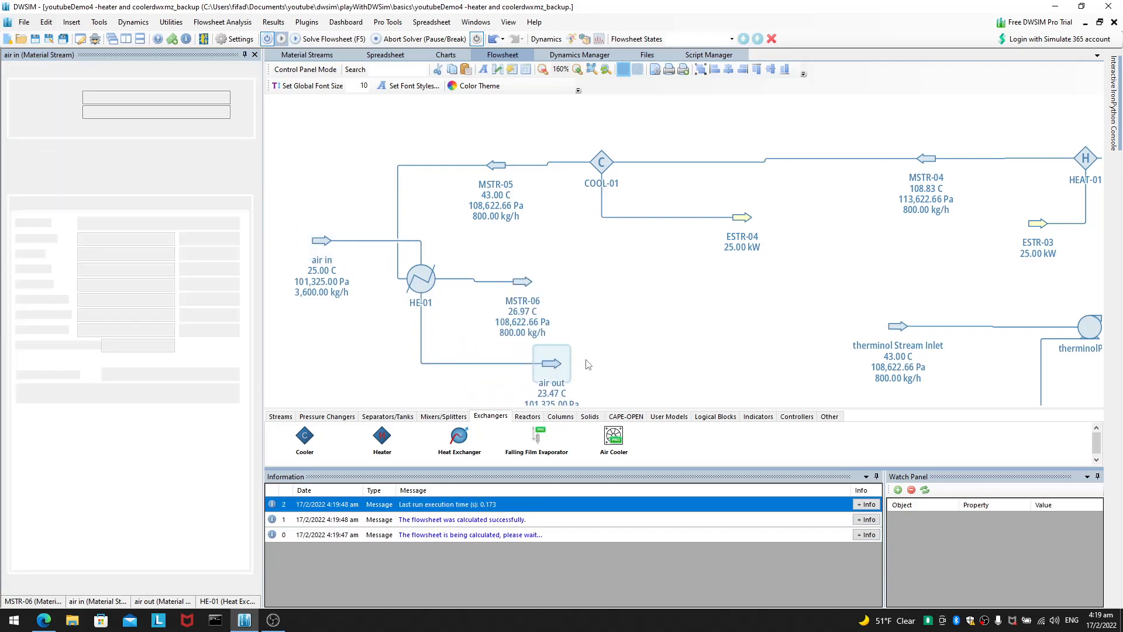
Set the air in stream's pressure to 130000 Pa.
left_click(321, 250)
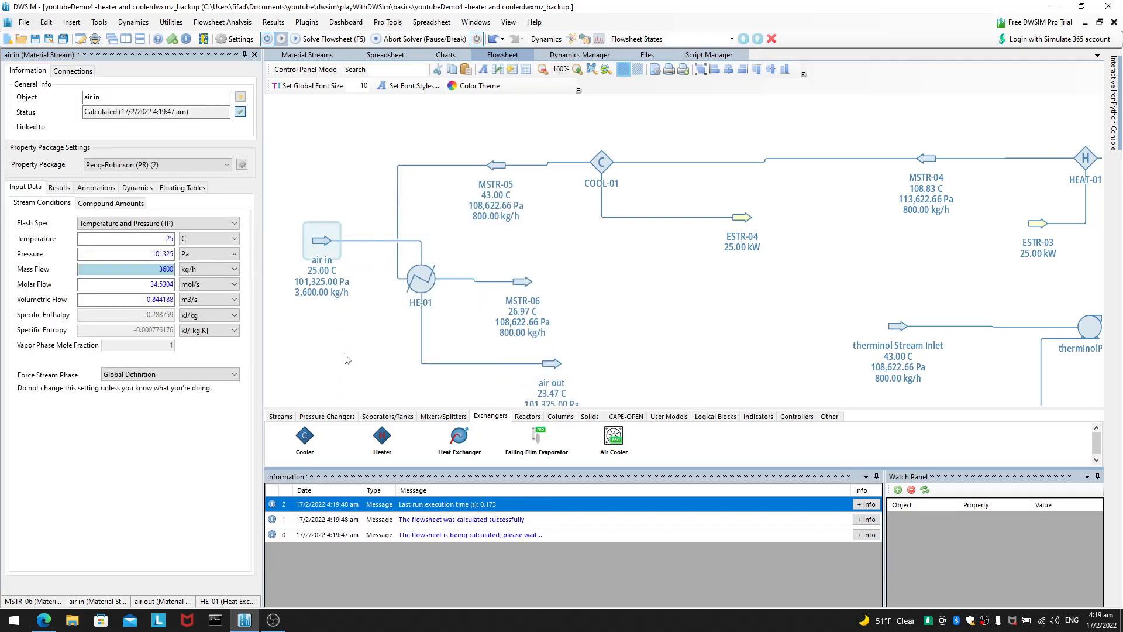
double_click(163, 254)
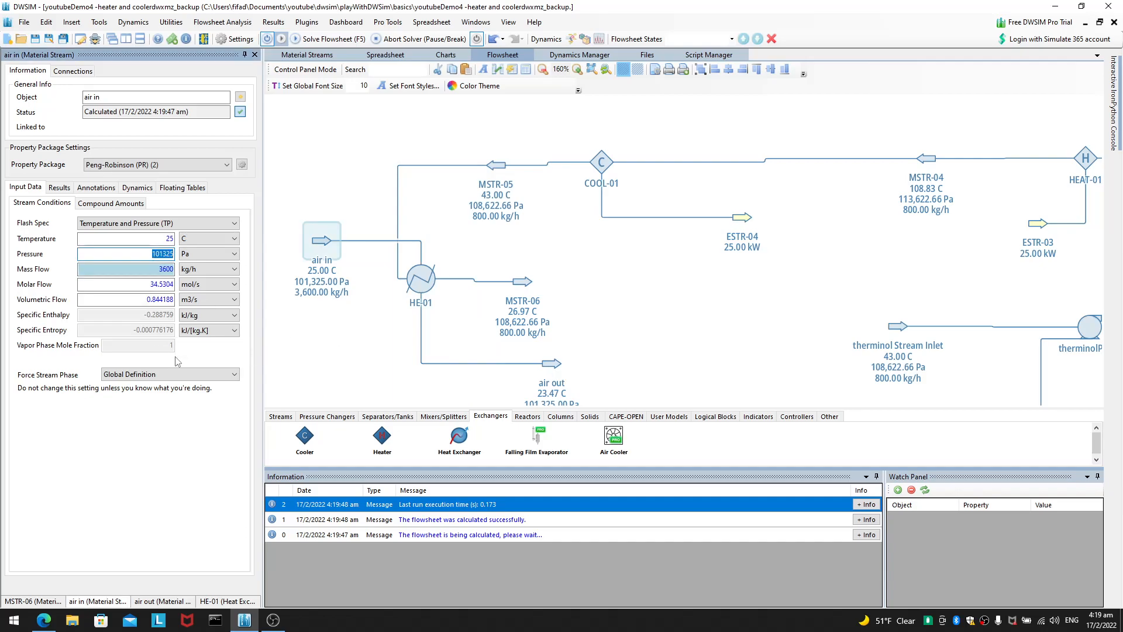
type("130000")
key("Return")
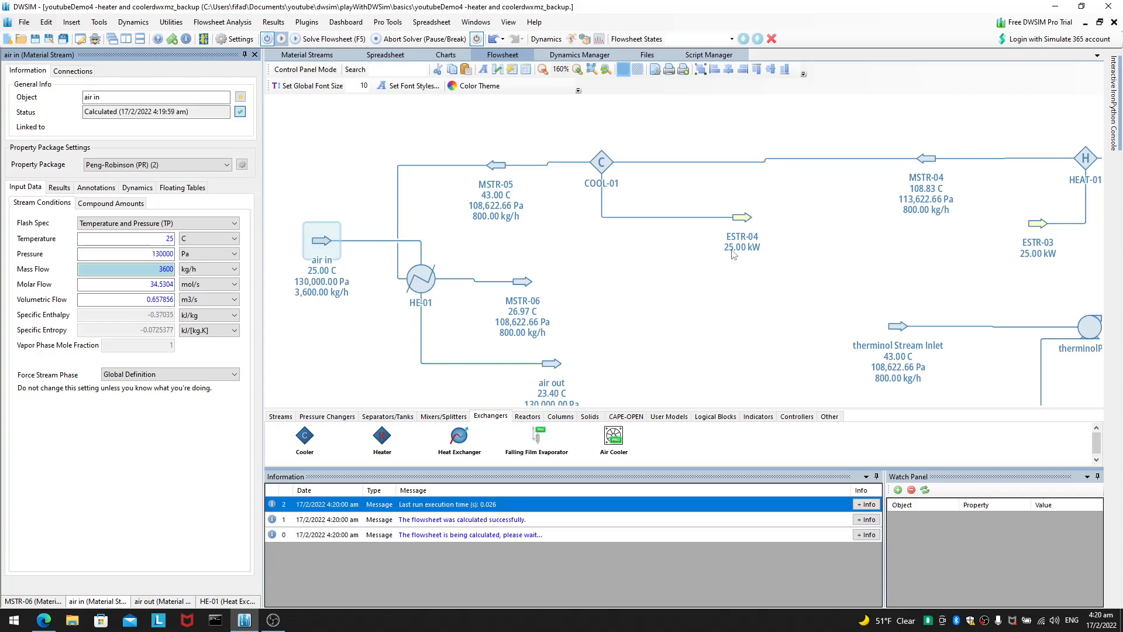
Set HE-01's cold fluid pressure drop to 5000 Pa and its hot fluid pressure drop to 3000 Pa.
left_click_drag(605, 362, 619, 334)
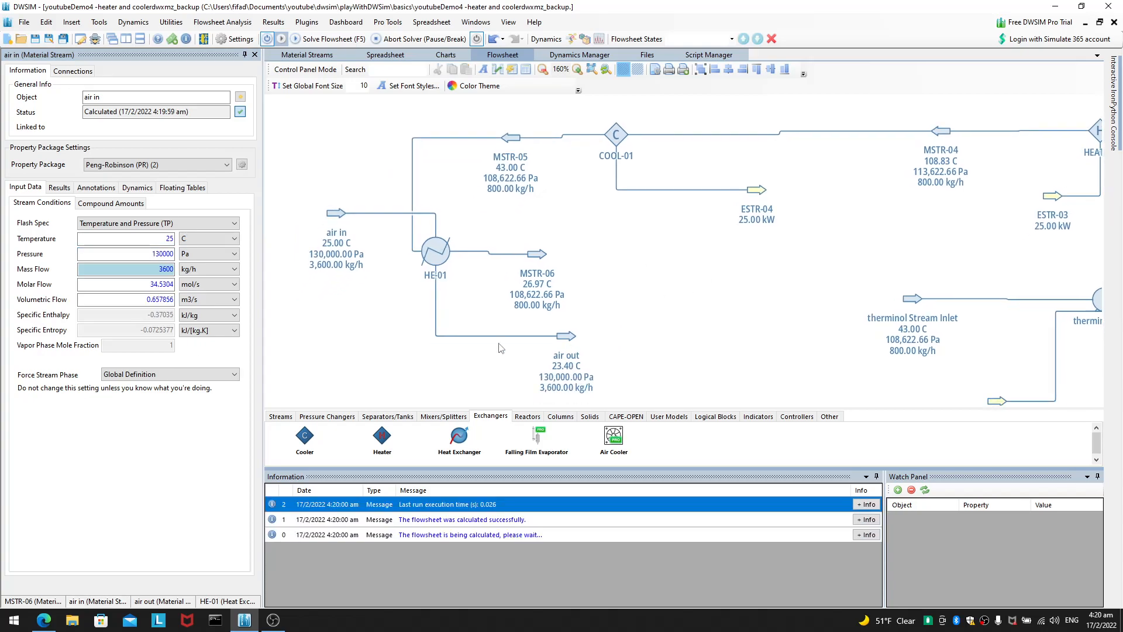
left_click(437, 253)
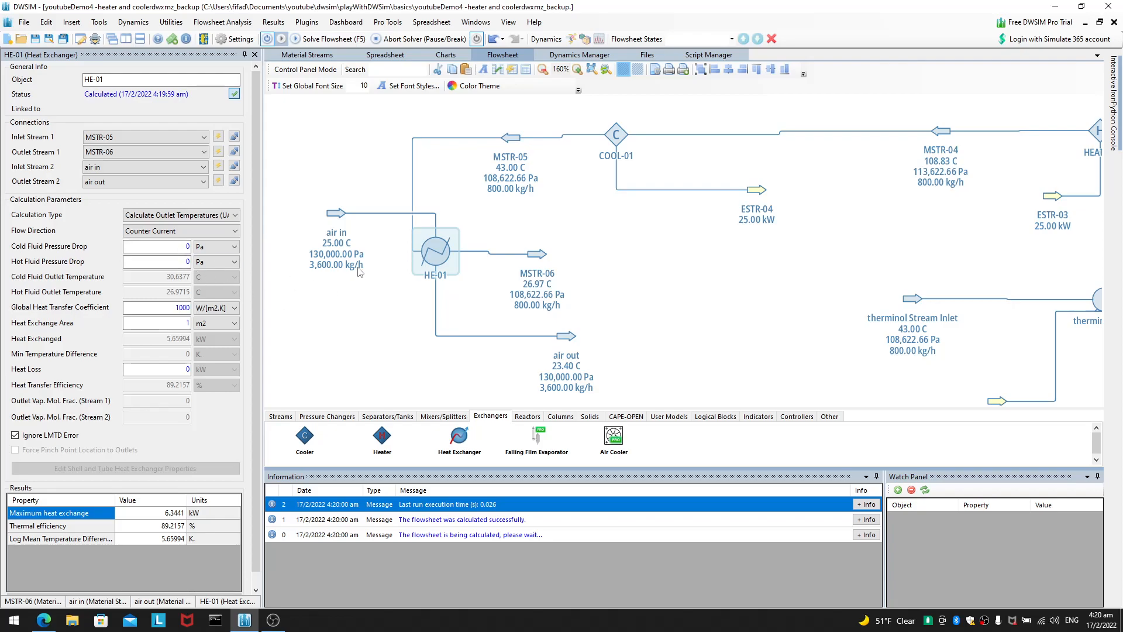
left_click(179, 246)
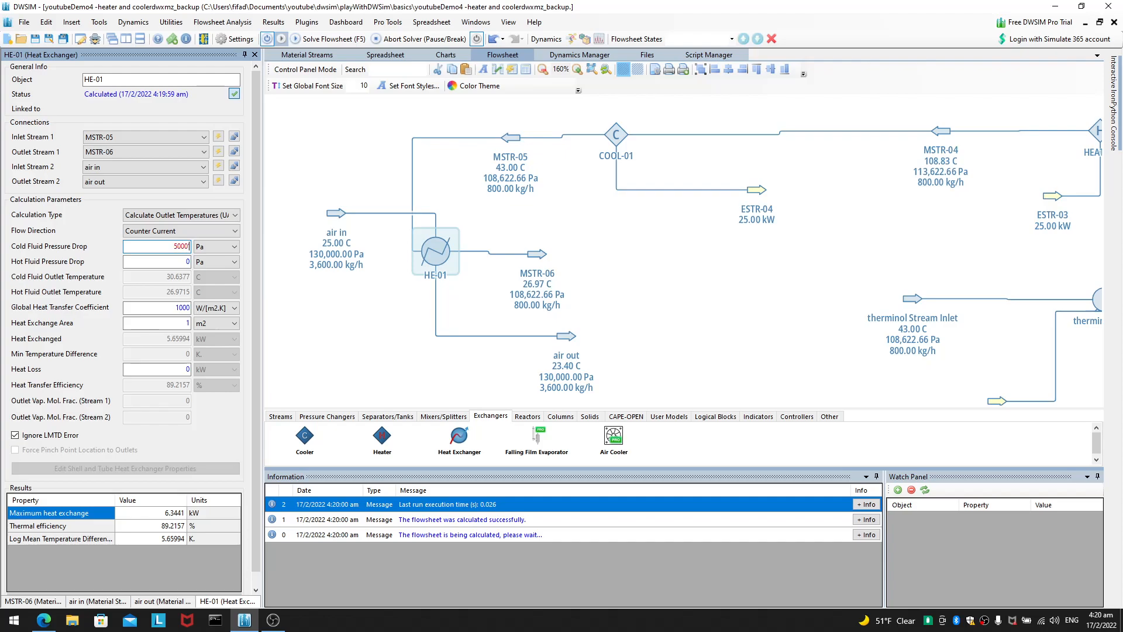
key("Return")
left_click(561, 362)
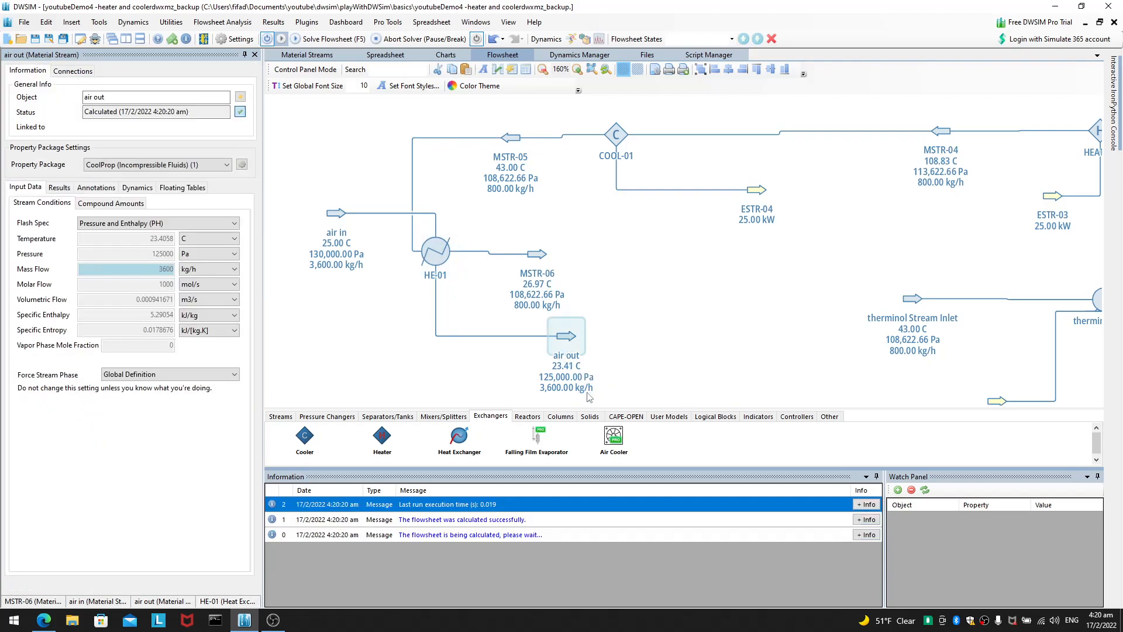
left_click(435, 250)
double_click(186, 262)
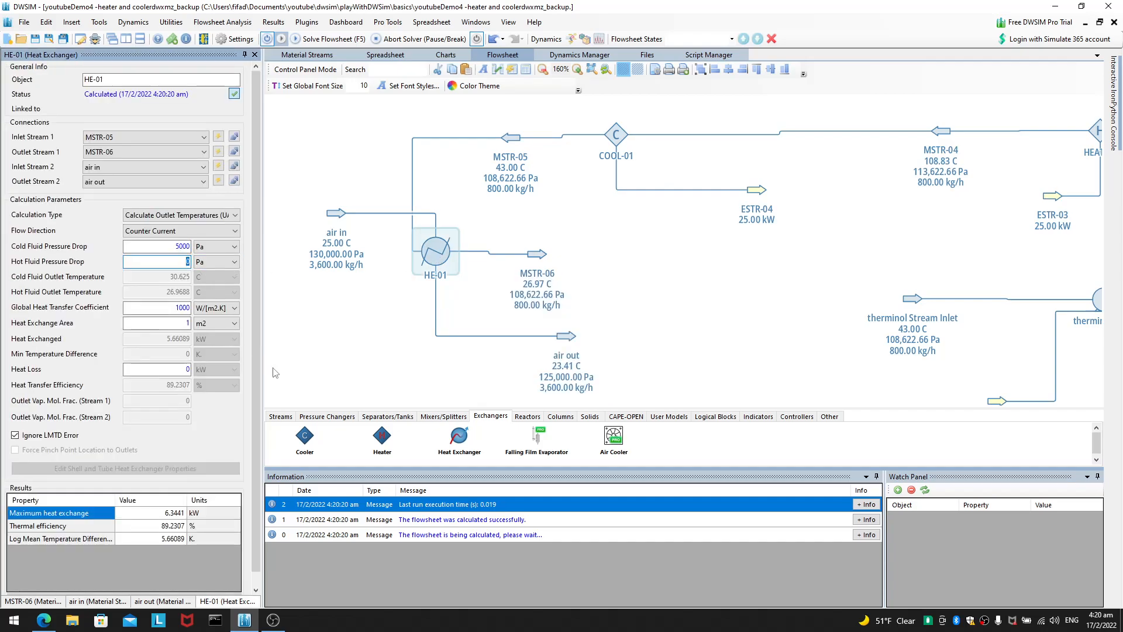
key("Return")
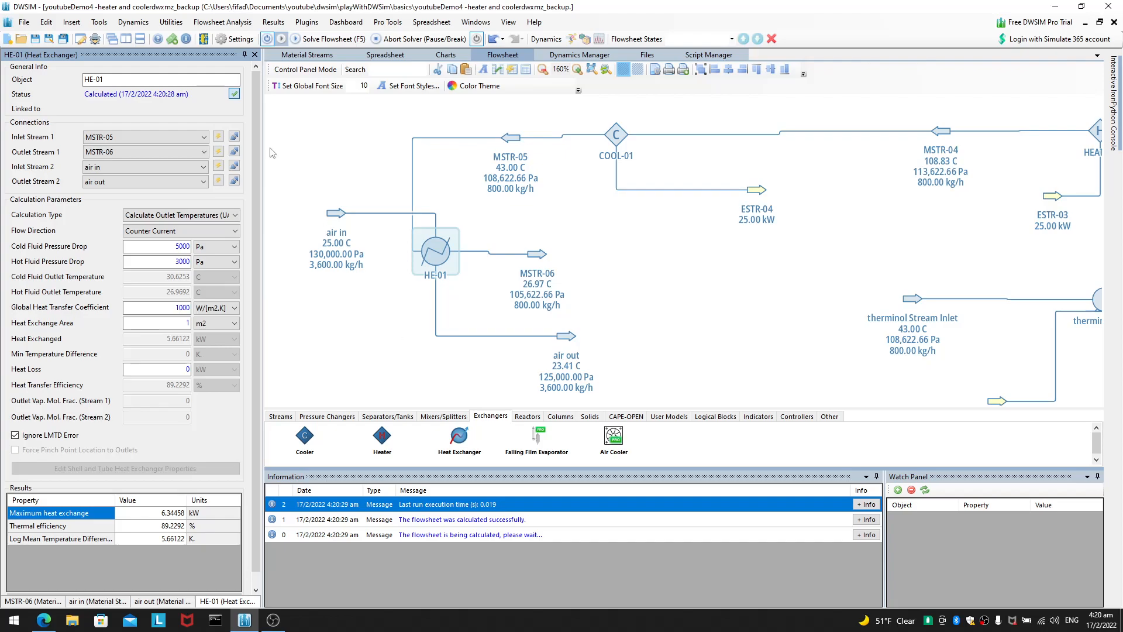
Save the simulation in the basics folder under the new name "youtubeDemo5 -heat exchanger.dwxmz".
left_click(24, 21)
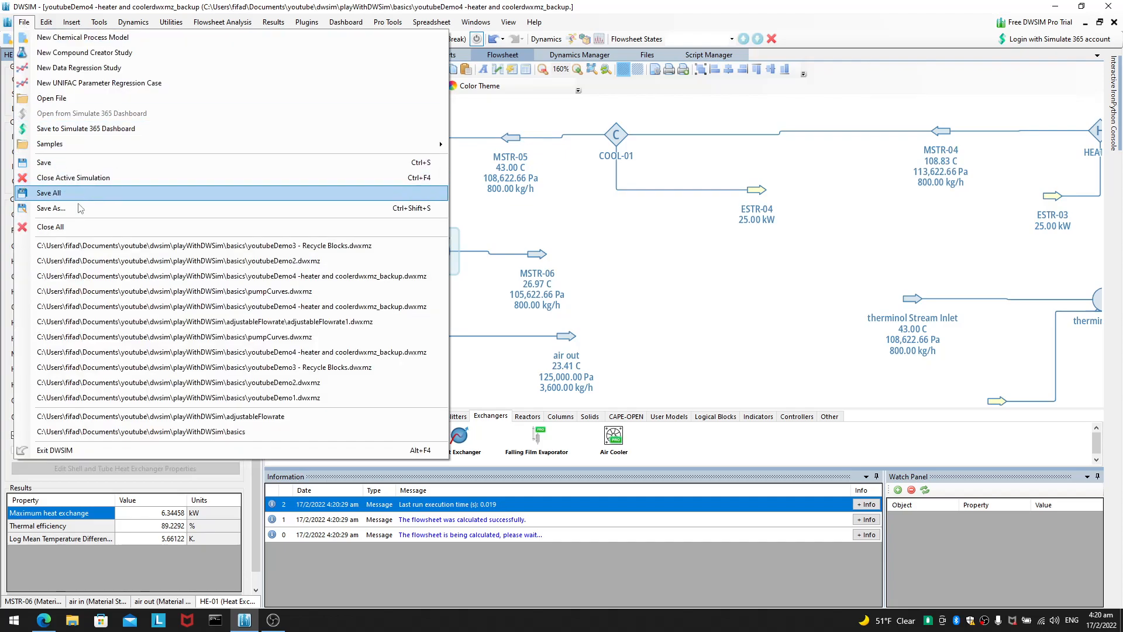
left_click(51, 209)
left_click(170, 269)
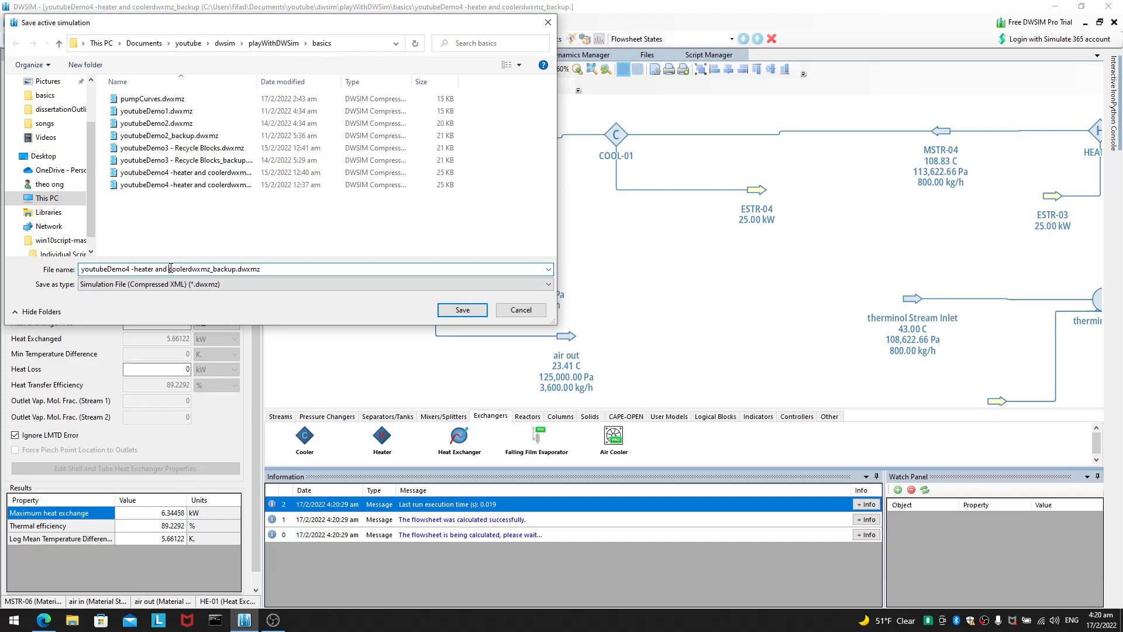
type("5")
left_click_drag(150, 269, 238, 271)
type("exchange")
type("r")
key("Return")
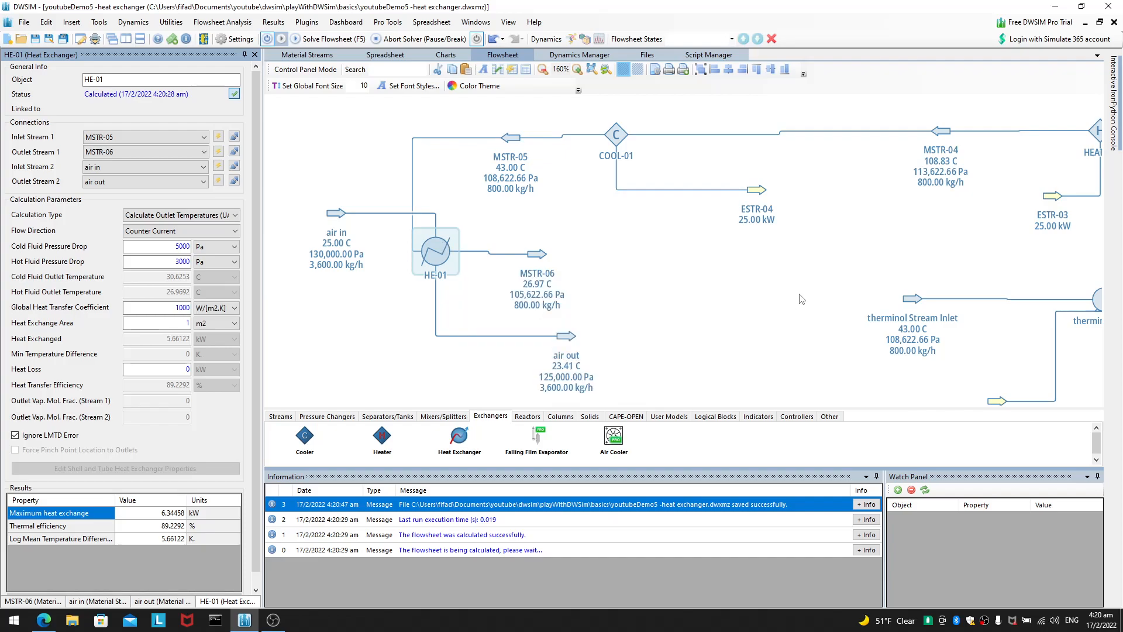
Review the air in and air out stream conditions and move the MSTR-06 stream farther from HE-01.
left_click(407, 311)
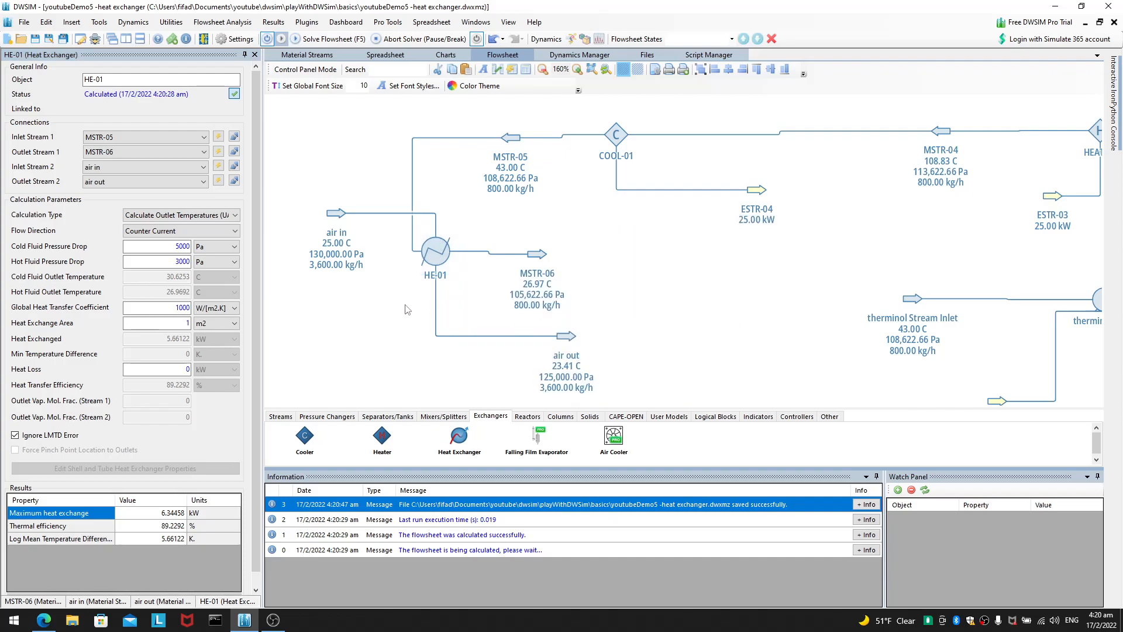
left_click(350, 221)
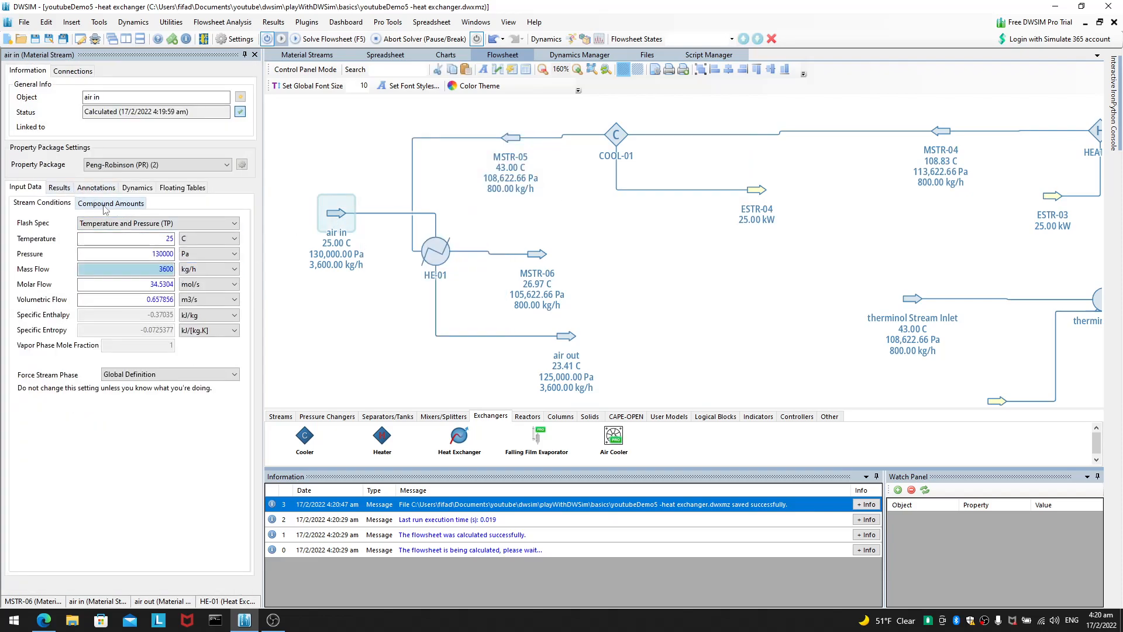
mouse_move(334, 221)
left_click(669, 350)
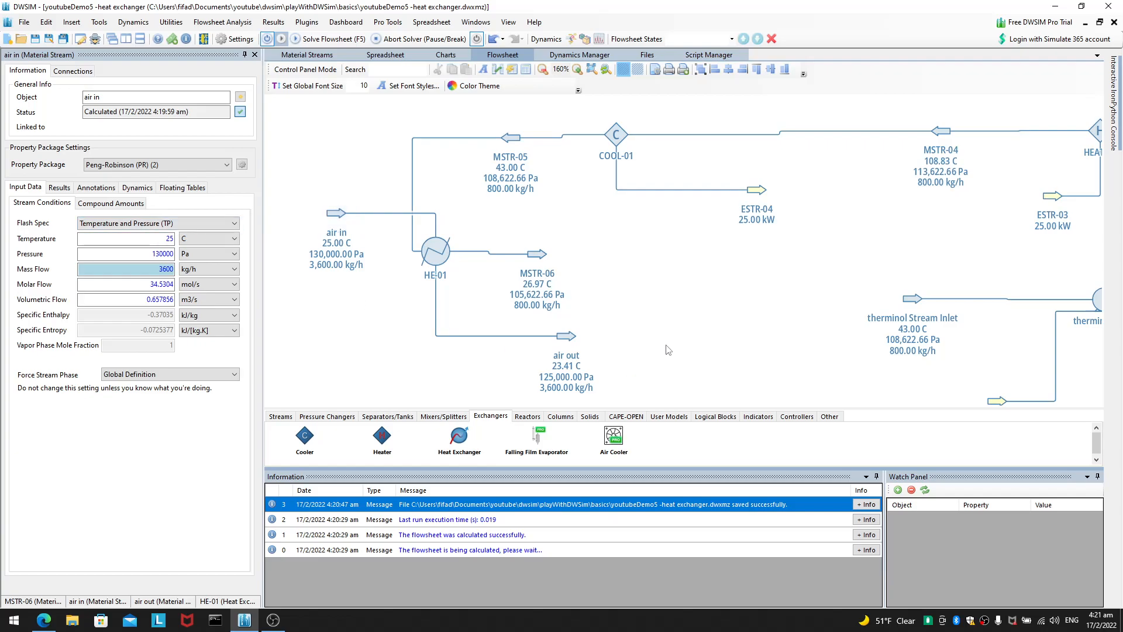
left_click(565, 337)
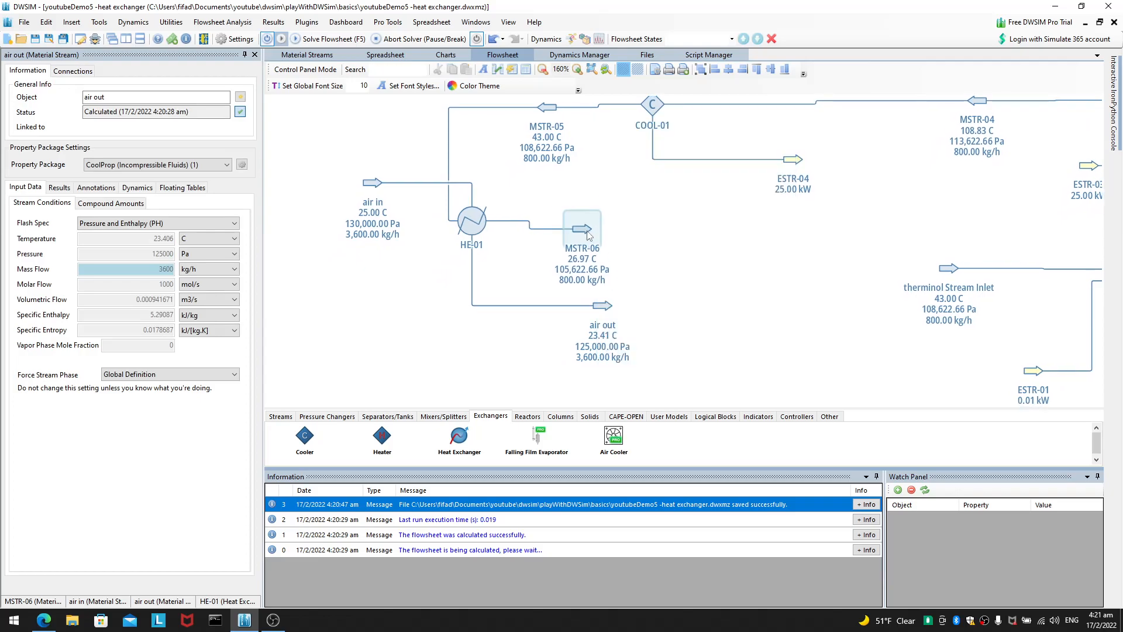
left_click_drag(575, 224, 707, 252)
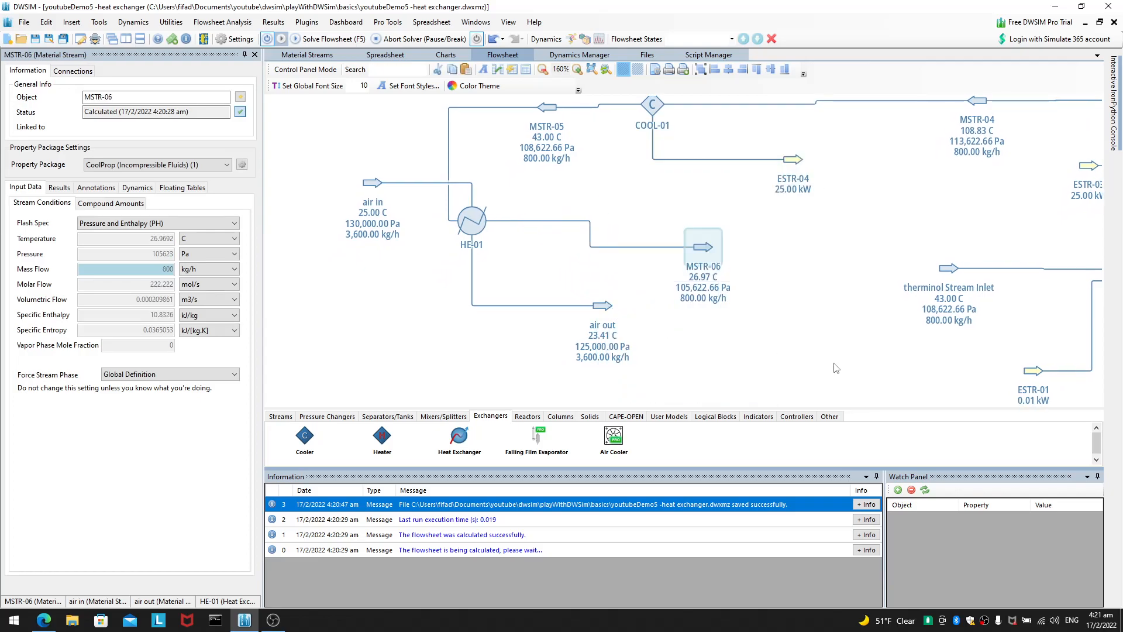
Try a cold fluid pressure drop of 1000 Pa on HE-01.
left_click(561, 338)
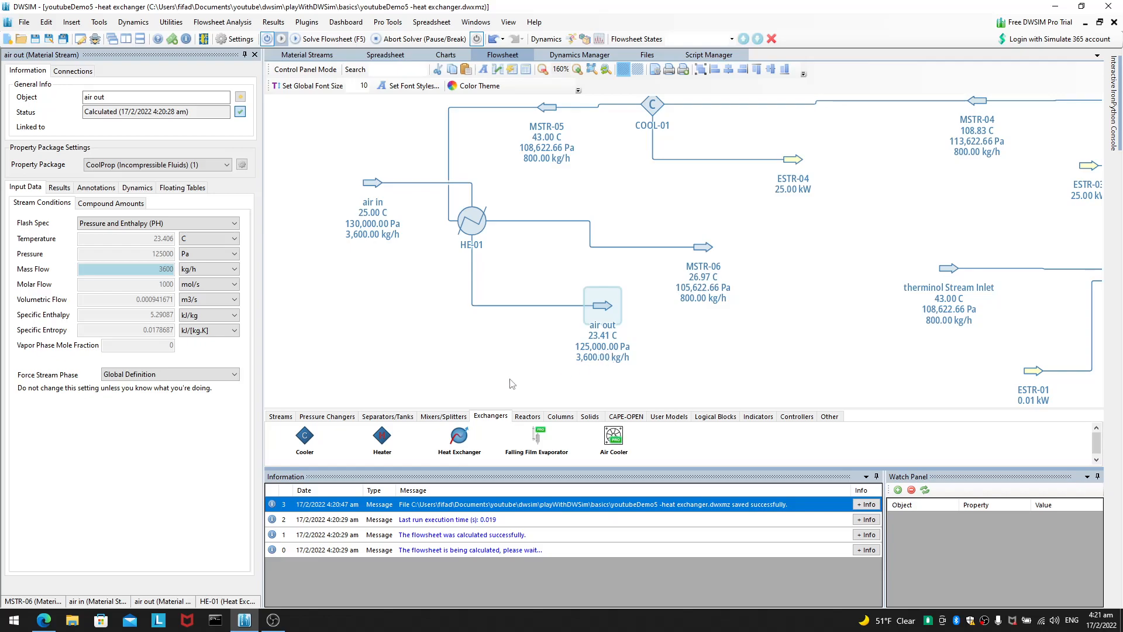
mouse_move(483, 216)
left_click(471, 221)
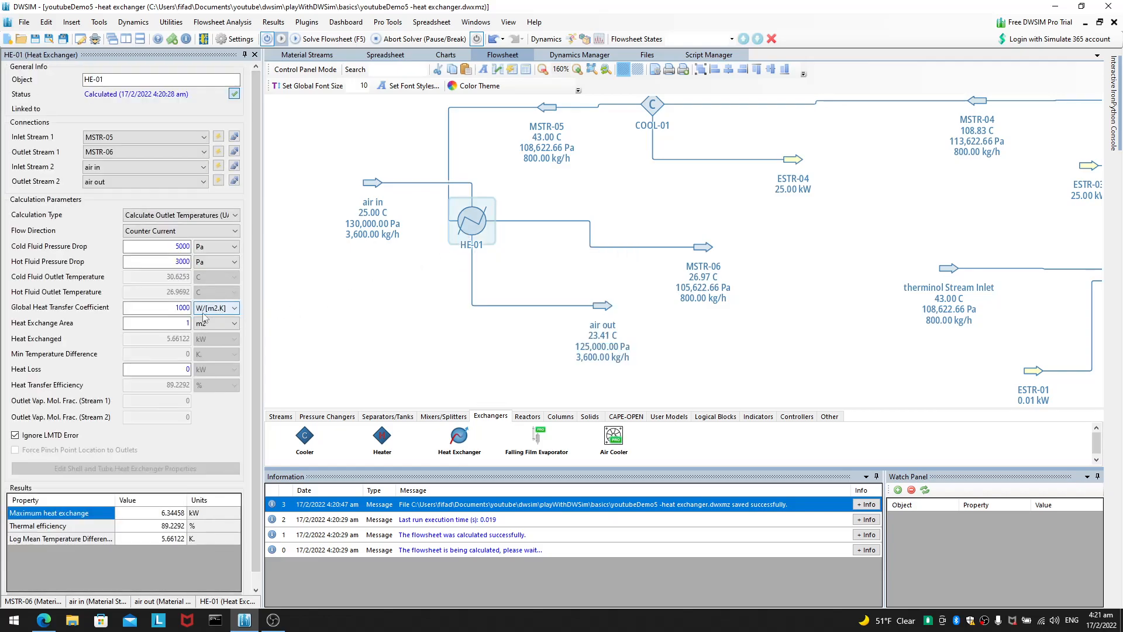
left_click(174, 247)
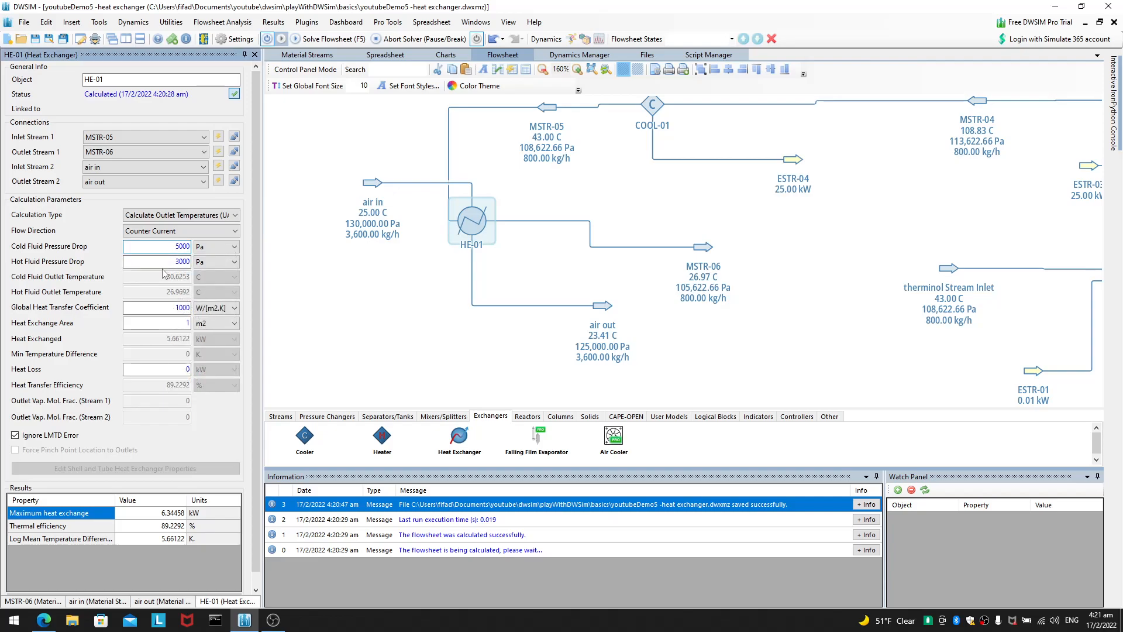
double_click(175, 246)
type("1000")
key("Return")
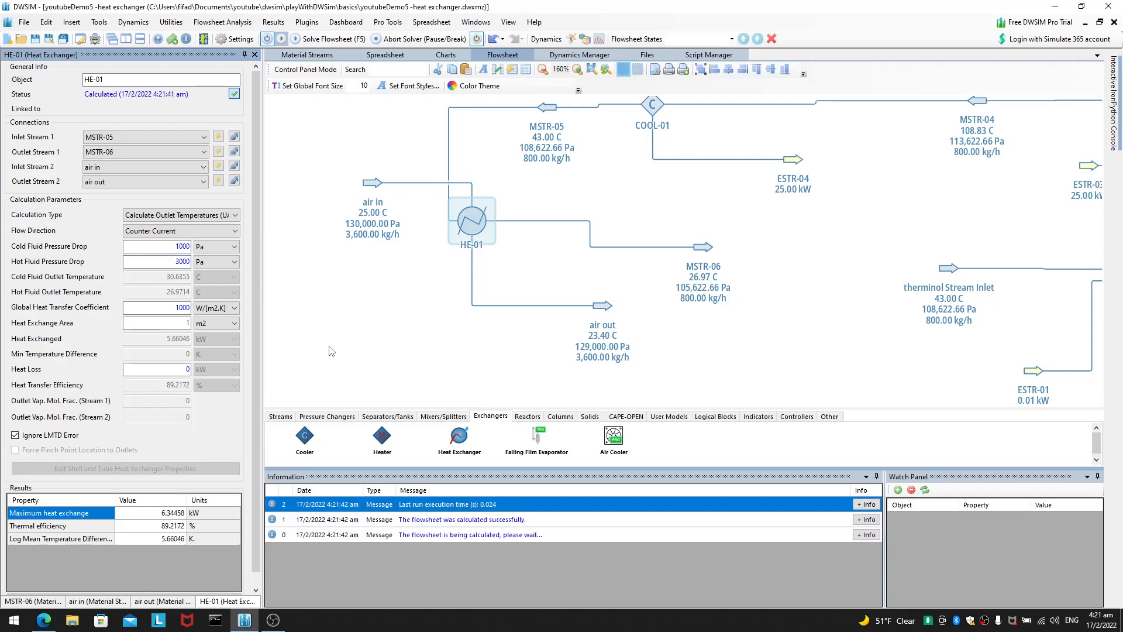
Try a cold fluid pressure drop of 0 Pa on HE-01 and solve the flowsheet again.
double_click(181, 244)
type("0")
key("Return")
key("Return")
left_click(407, 326)
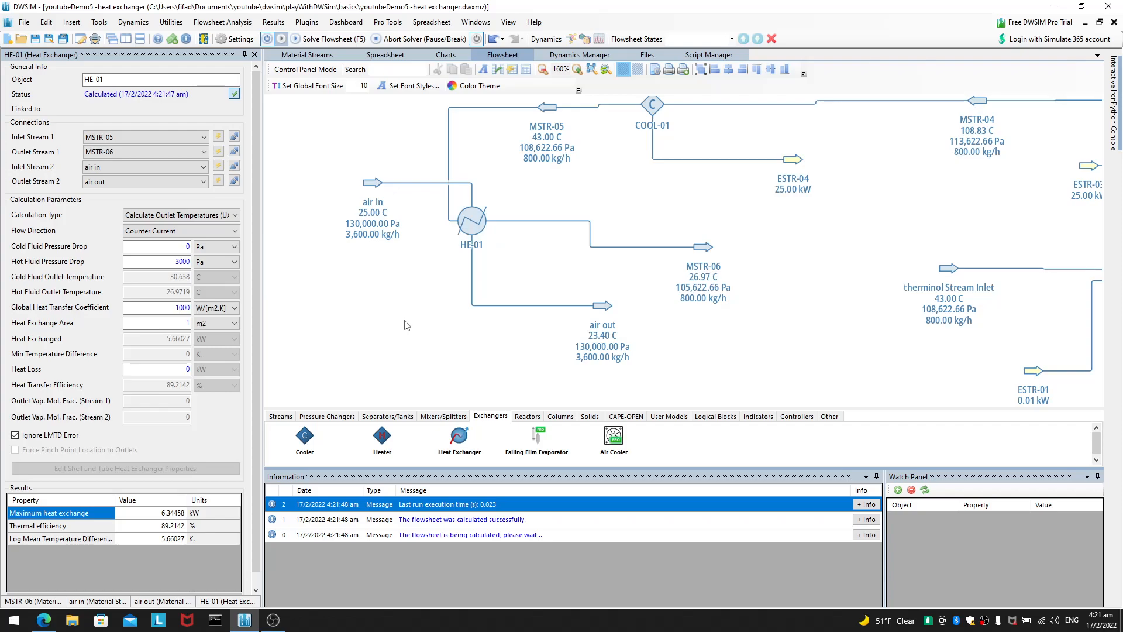
key("ctrl+s")
left_click(334, 41)
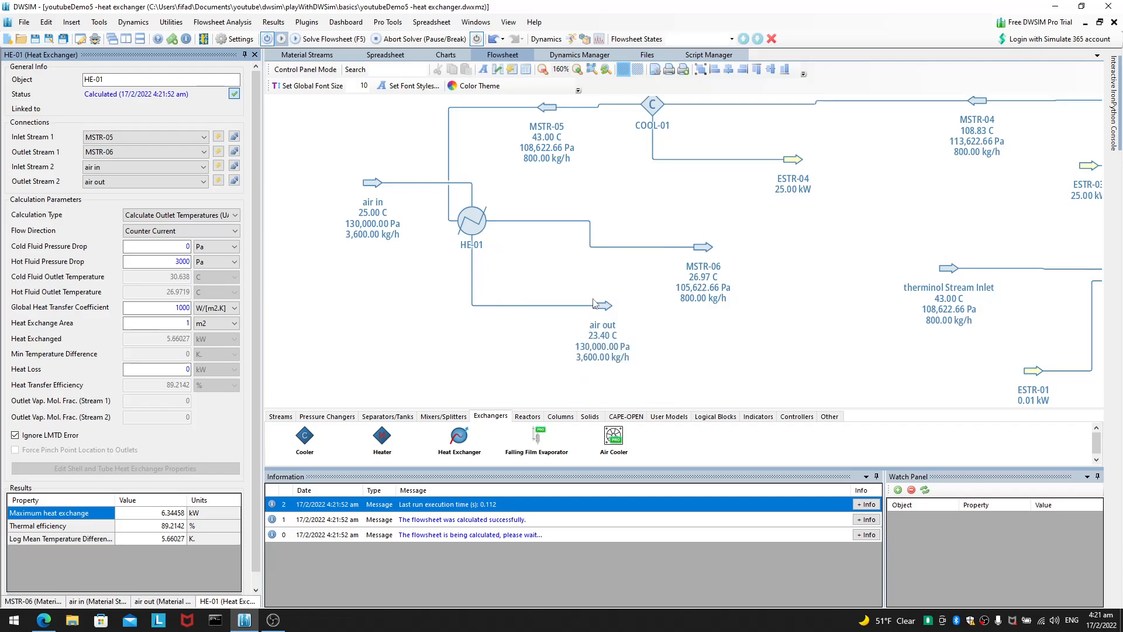
Set HE-01's cold fluid pressure drop to 5000 Pa and check the exchanger's summary.
mouse_move(482, 218)
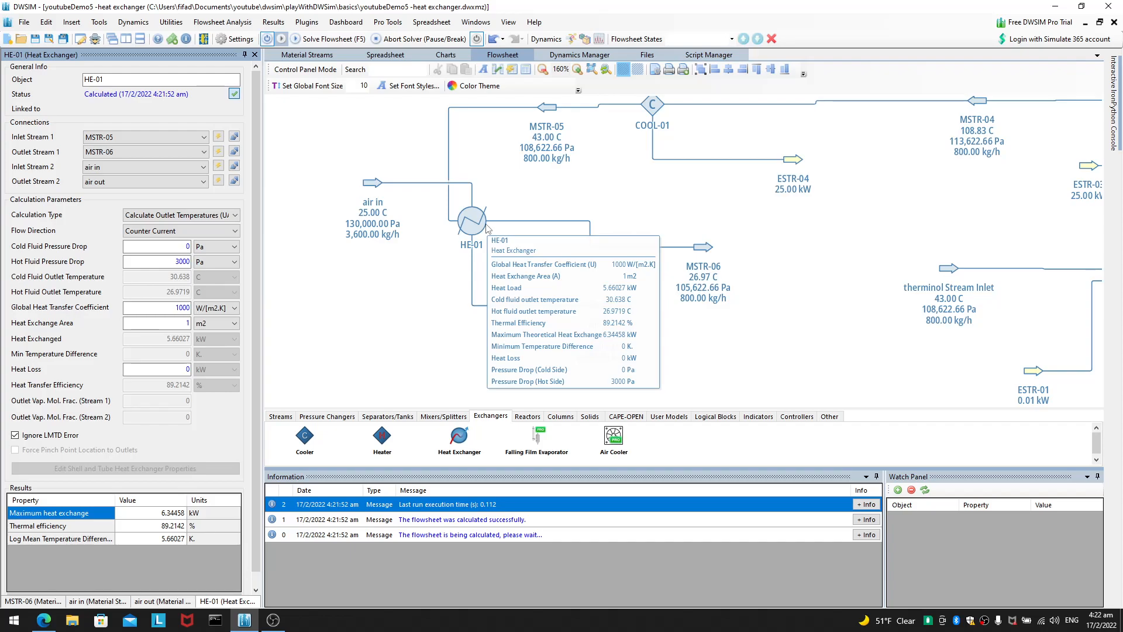
left_click(186, 247)
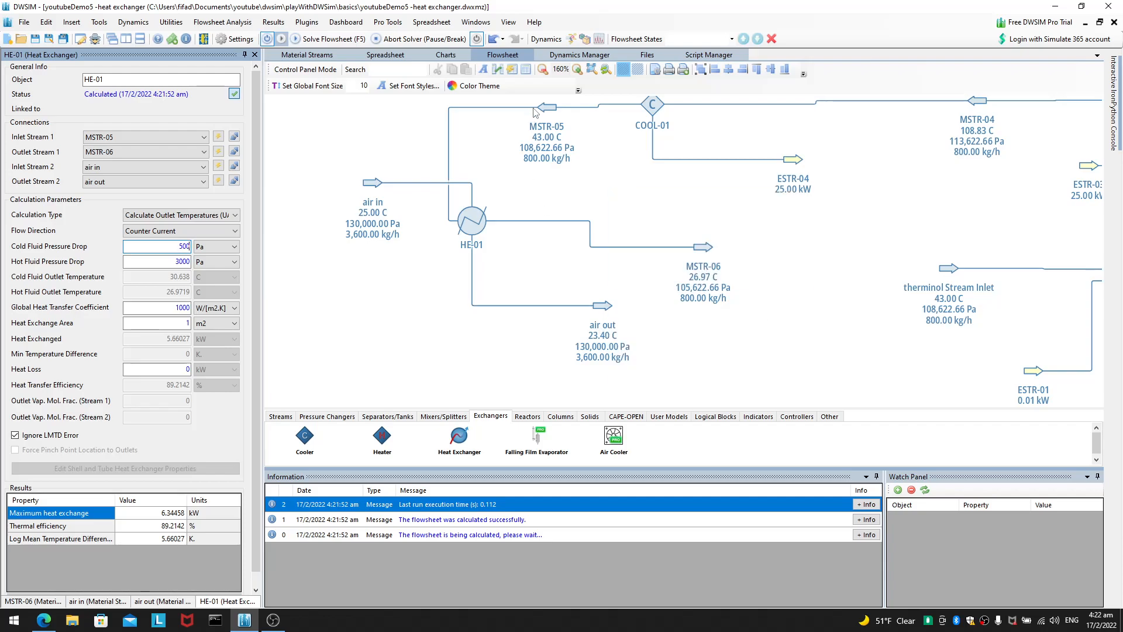
type("500")
key("Return")
type("5000")
key("Return")
scroll(507, 364, "up", 1)
mouse_move(476, 239)
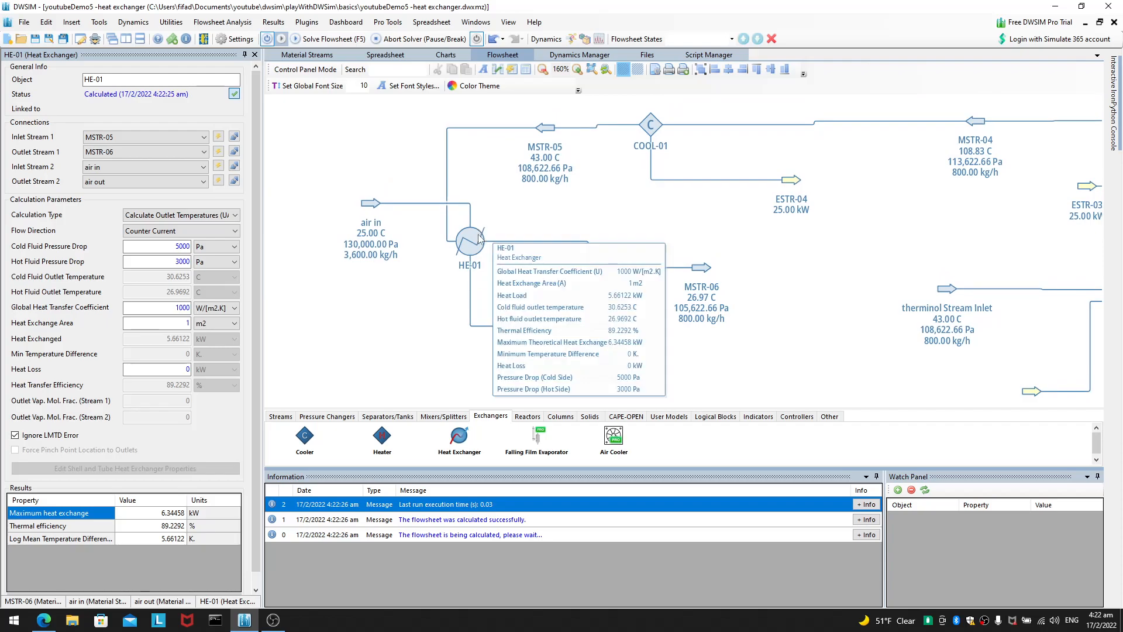
Examine HE-01's calculation types and global heat transfer coefficient, along with the conditions of MSTR-05 and air out.
left_click(143, 217)
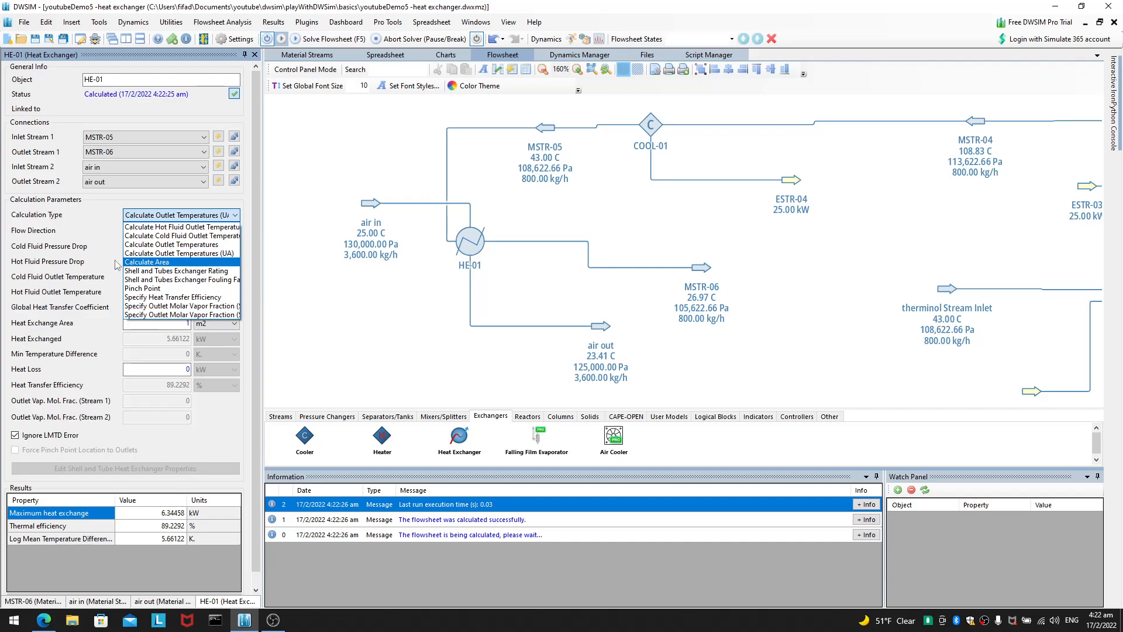
left_click(95, 265)
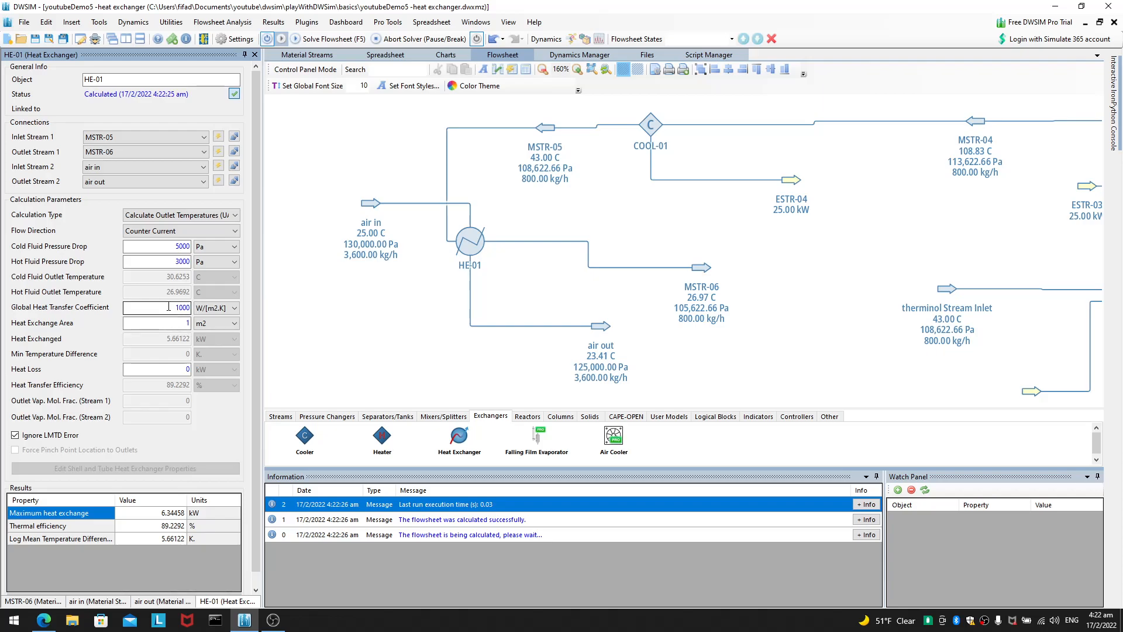
left_click_drag(168, 306, 192, 308)
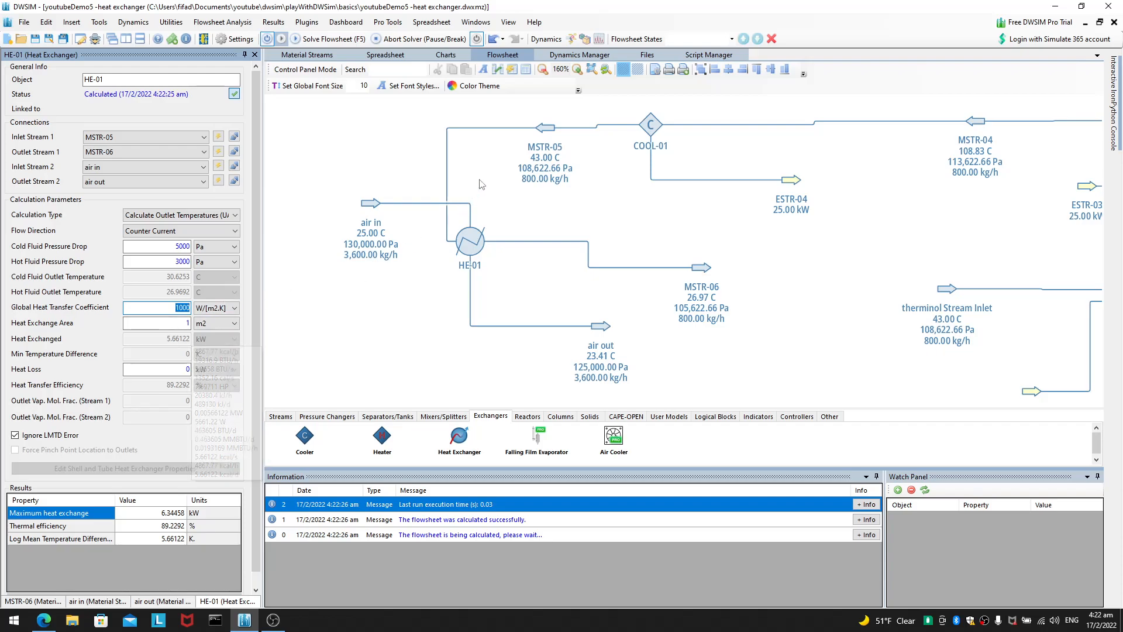
left_click(549, 148)
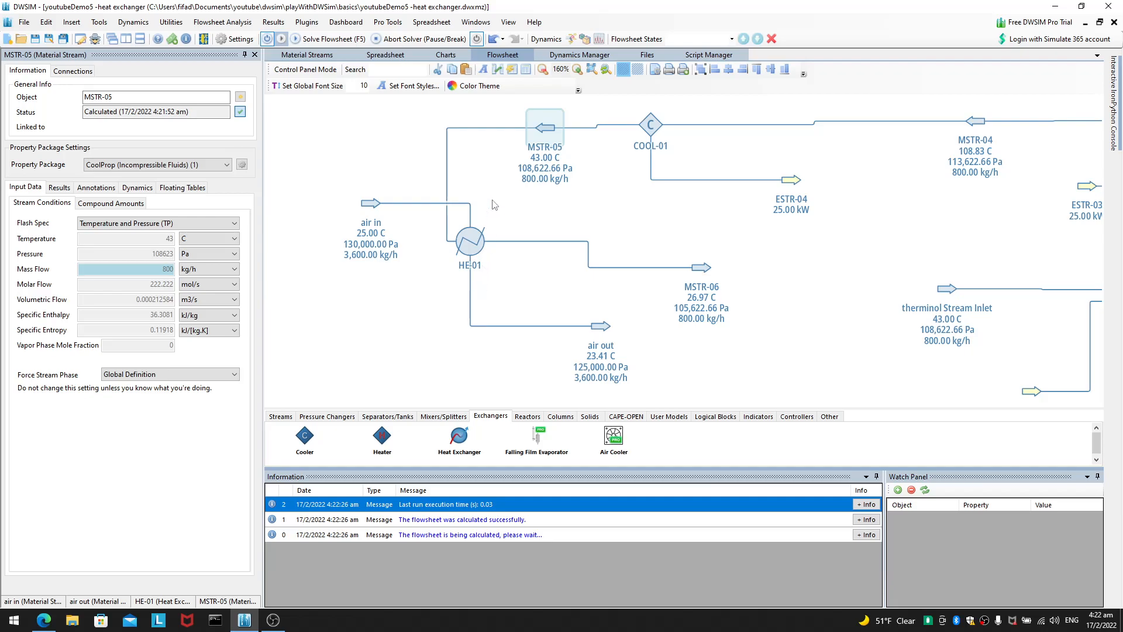
left_click(472, 265)
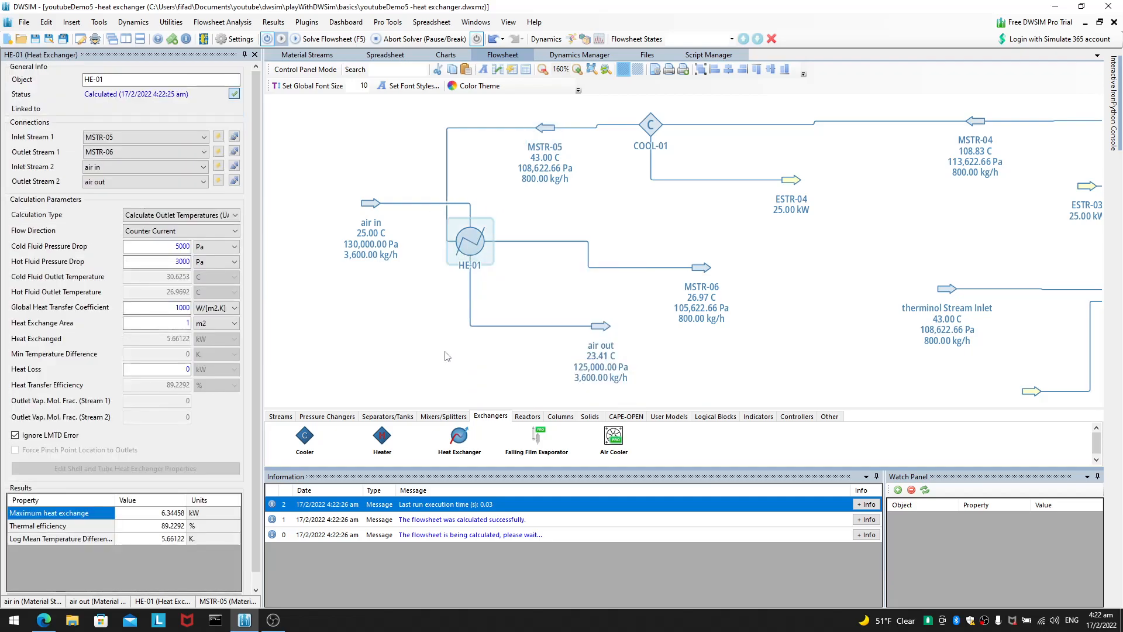
left_click(603, 335)
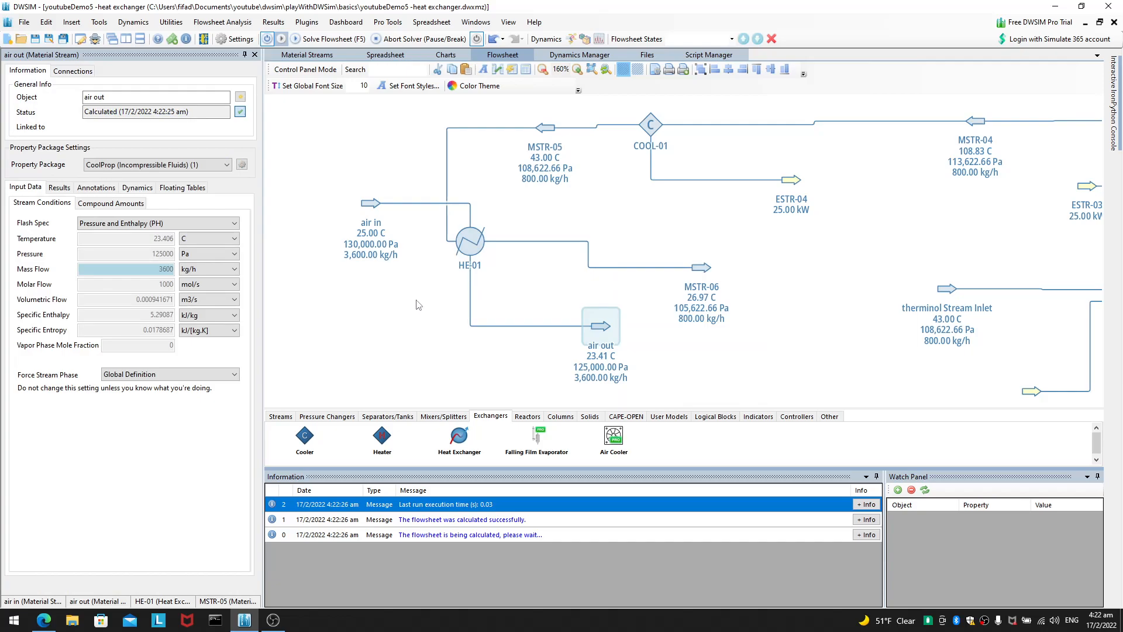
left_click(465, 238)
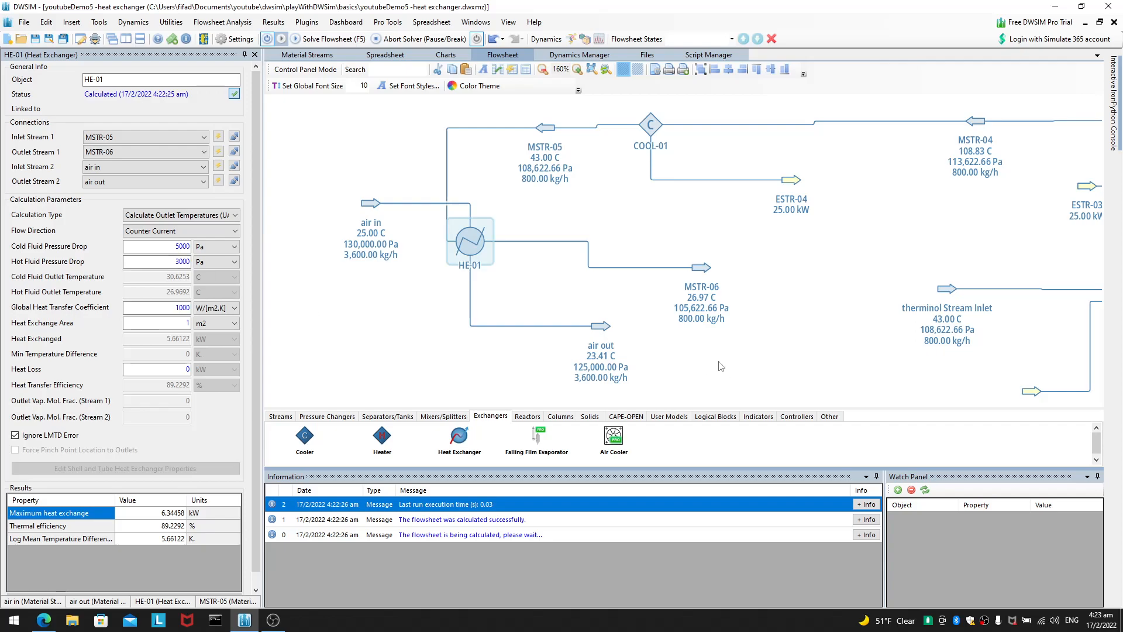
Switch the air out stream's property package to Peng-Robinson (PR).
mouse_move(607, 328)
left_click(600, 326)
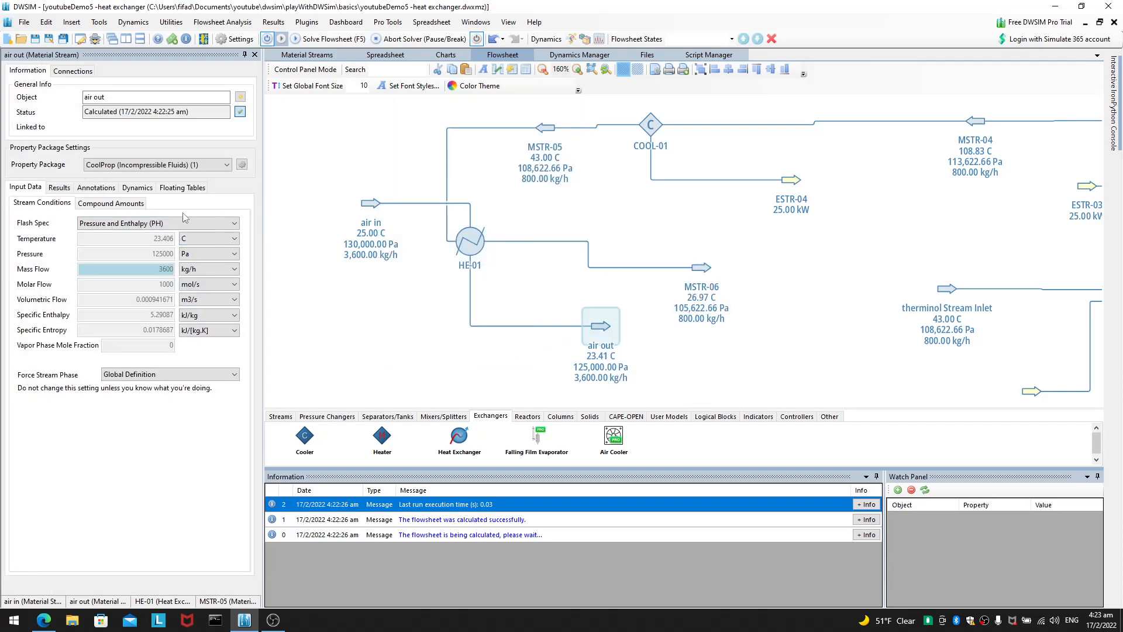
left_click(159, 166)
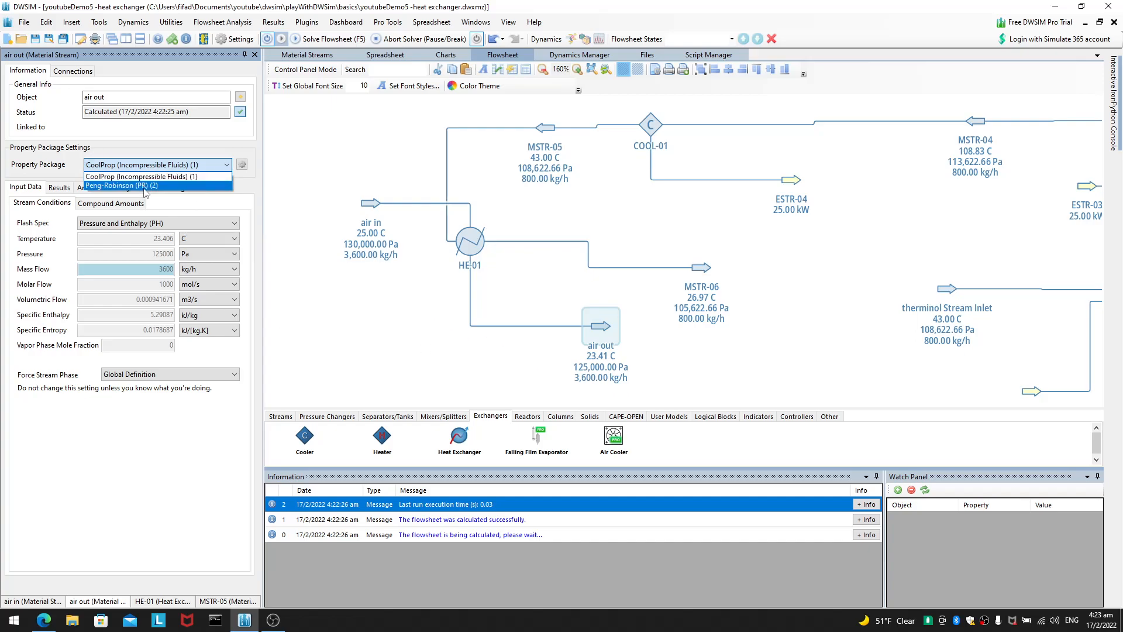
left_click(144, 187)
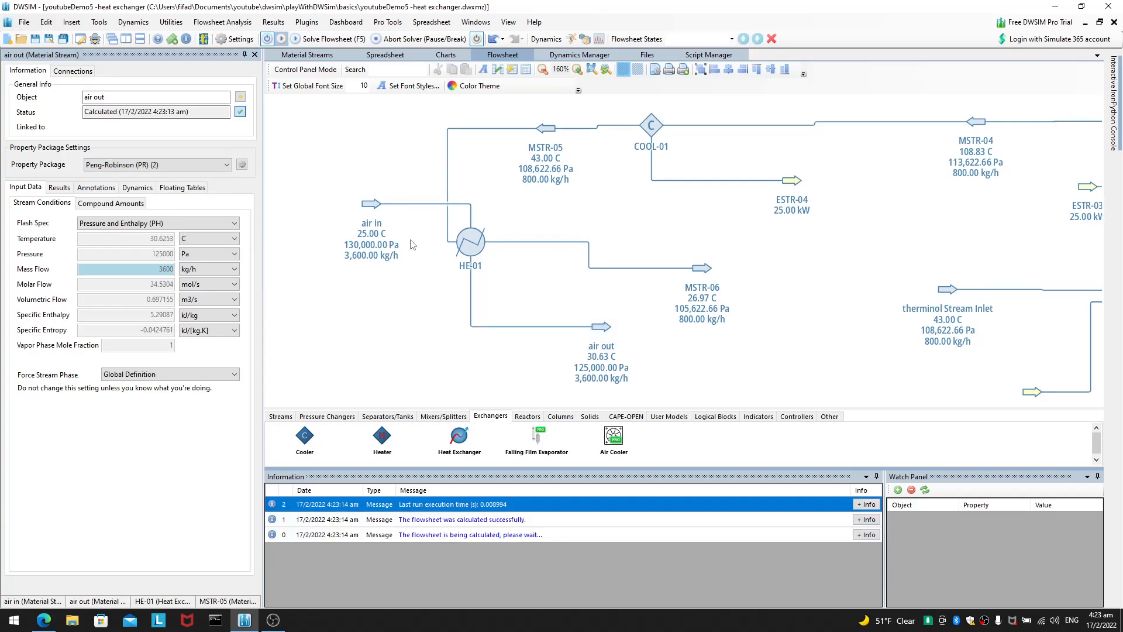
Try the CoolProp (Incompressible Fluids) package on air out, and return the stream to Peng-Robinson (PR).
left_click(360, 206)
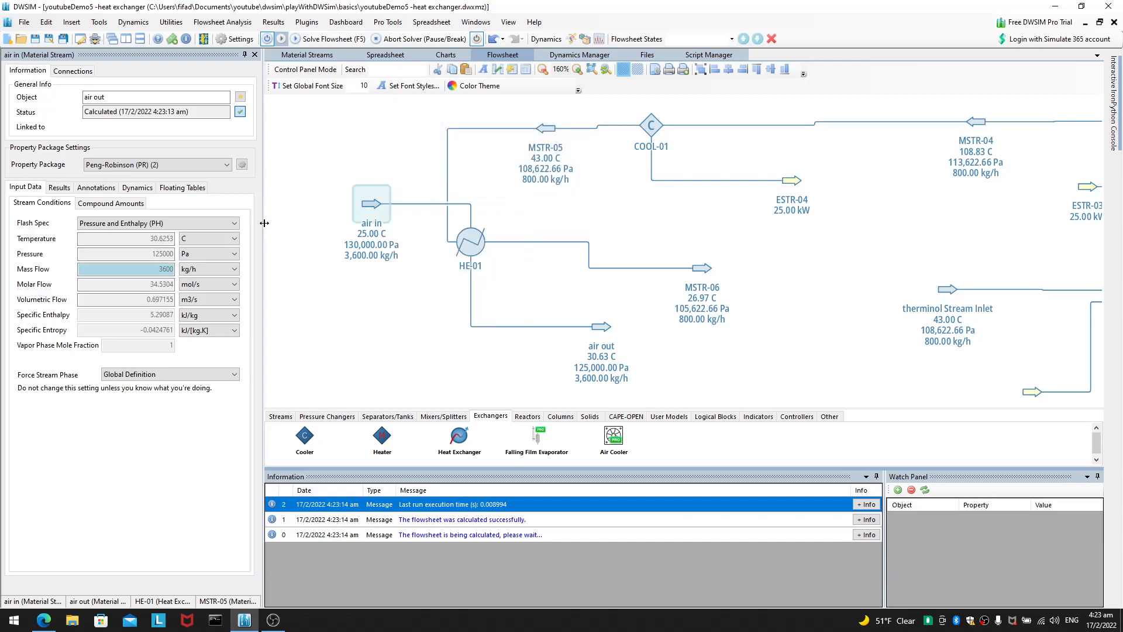
left_click(623, 351)
left_click(134, 165)
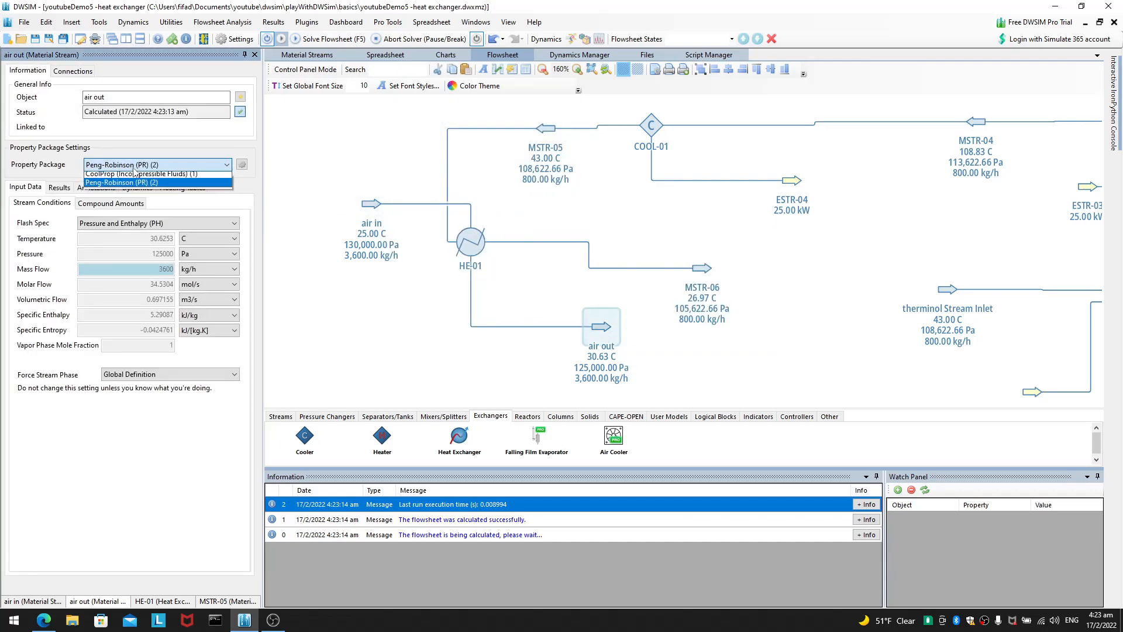
left_click(140, 173)
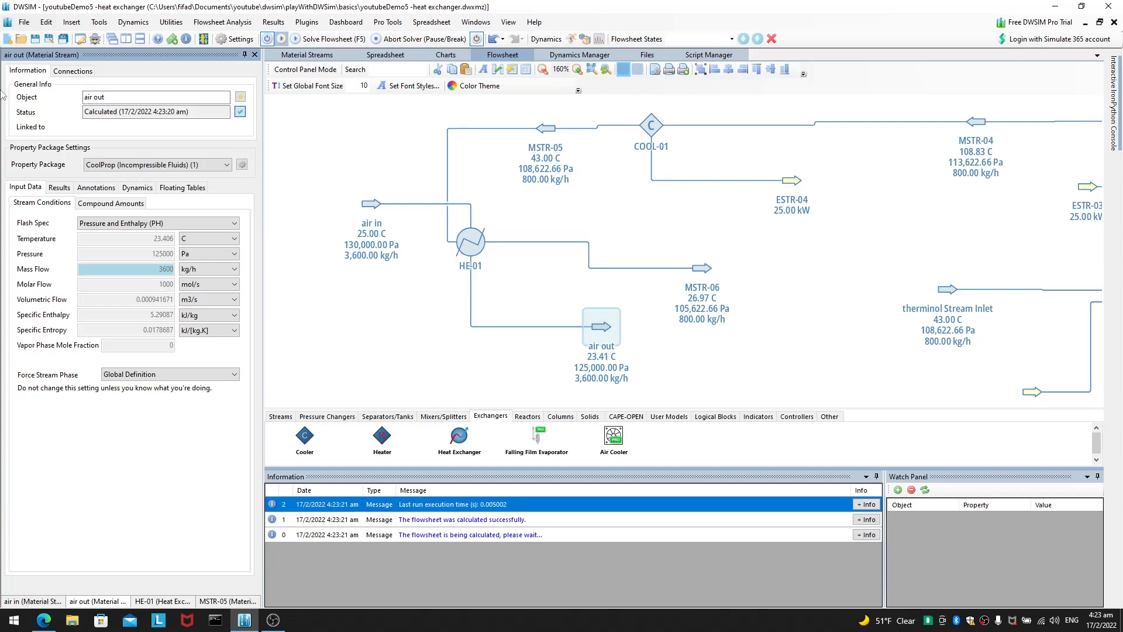
left_click(108, 165)
left_click(116, 186)
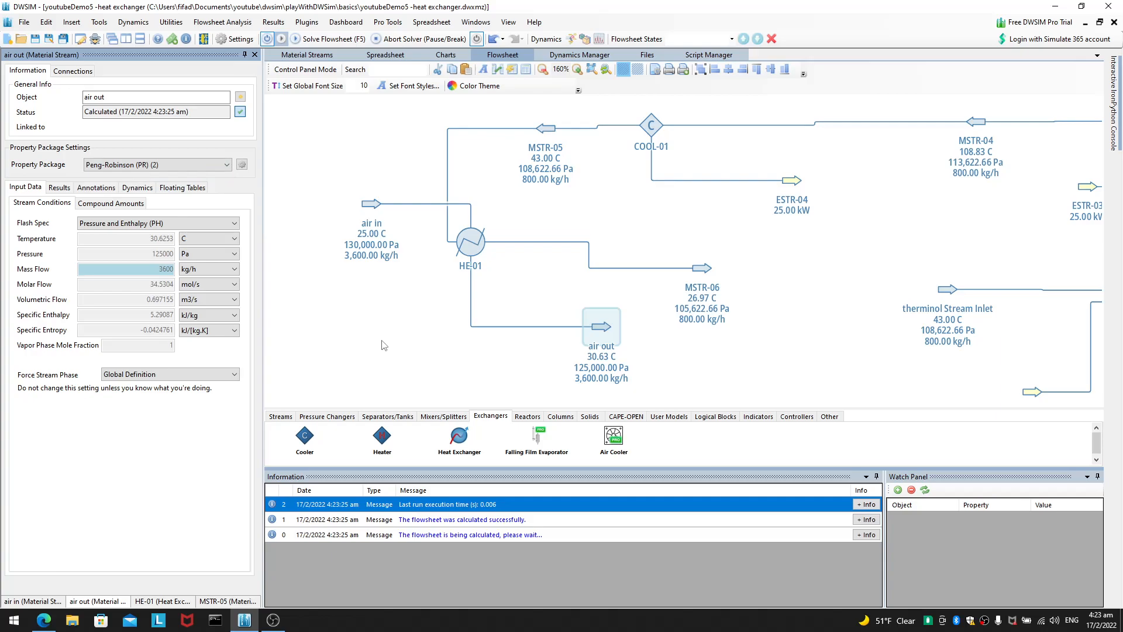
Compare the property packages and stream conditions of air in and air out with HE-01's calculation parameters.
left_click(386, 206)
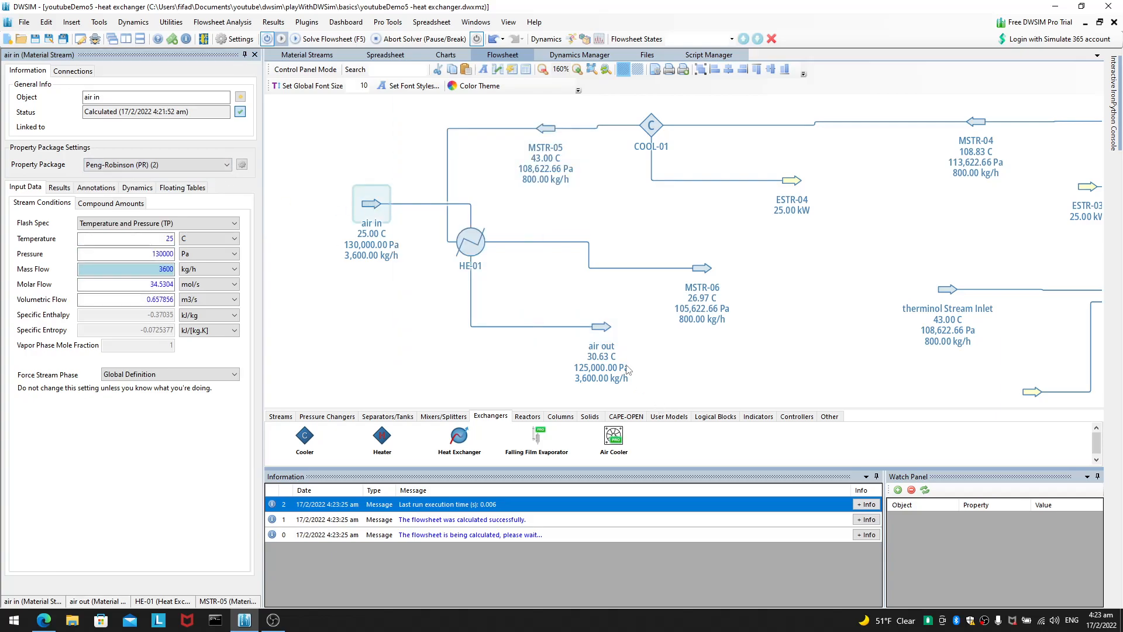
left_click(602, 326)
mouse_move(364, 228)
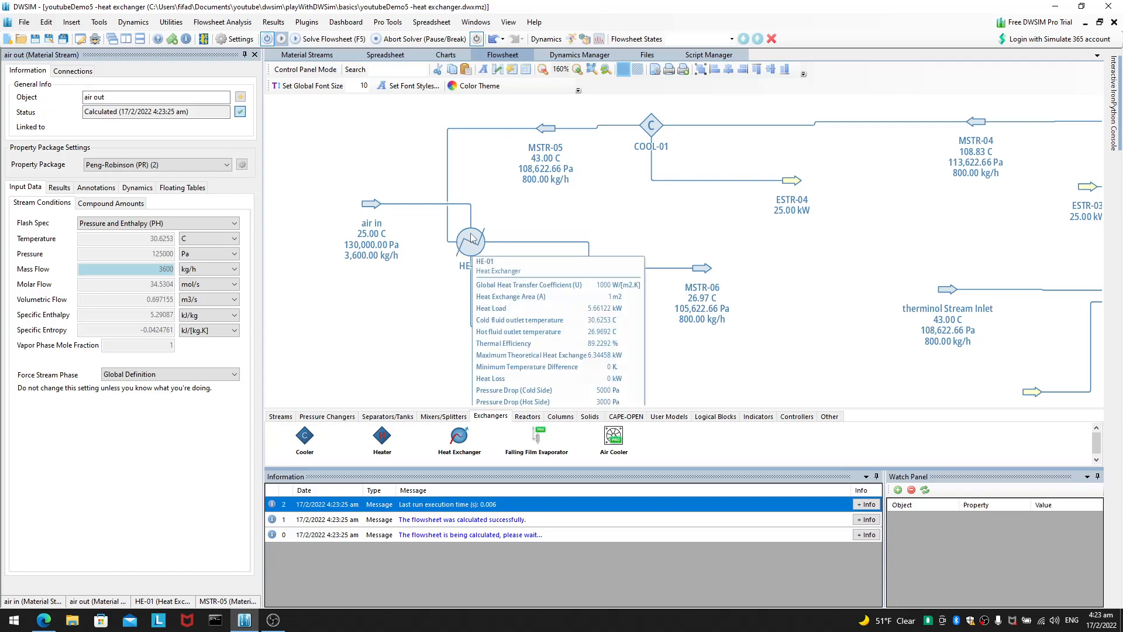
left_click(450, 253)
left_click(400, 310)
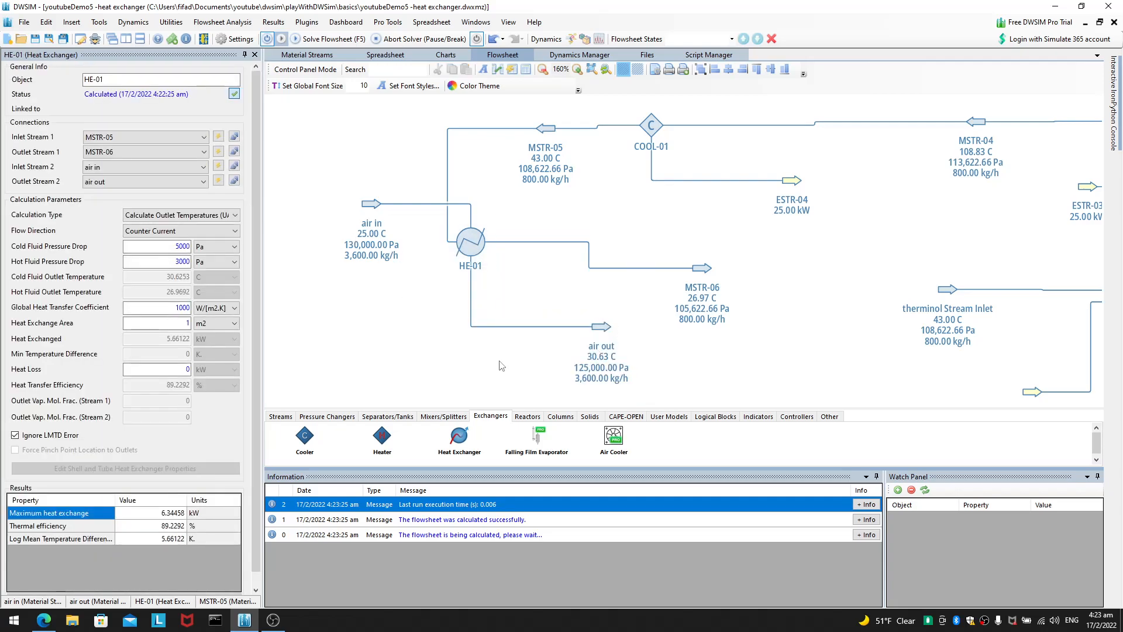
left_click(592, 319)
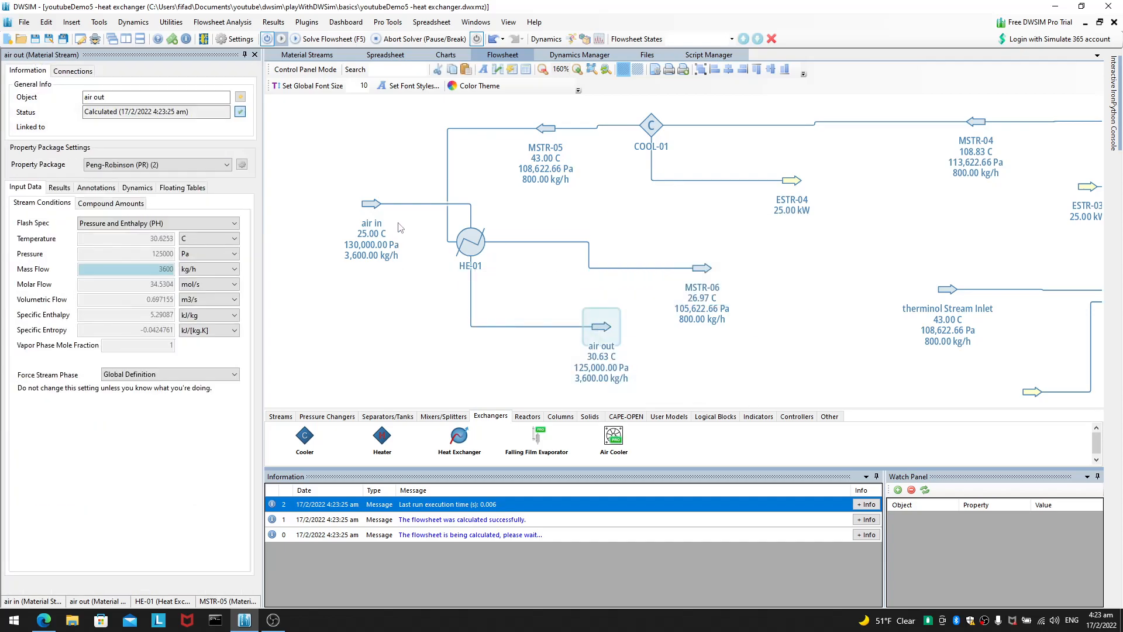
left_click(374, 206)
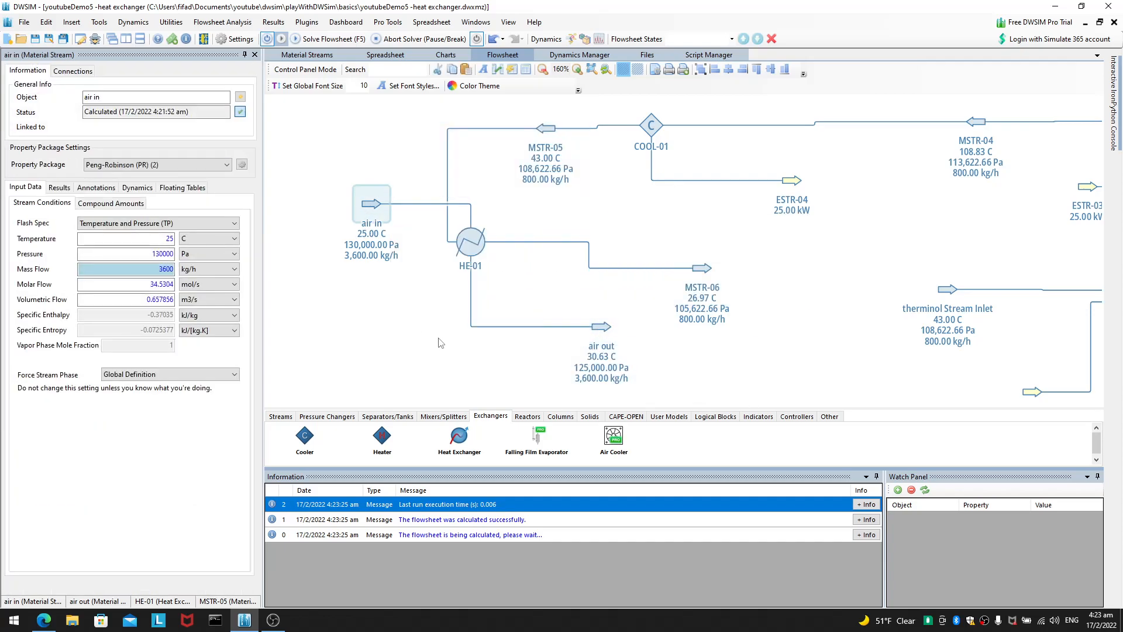
left_click(460, 349)
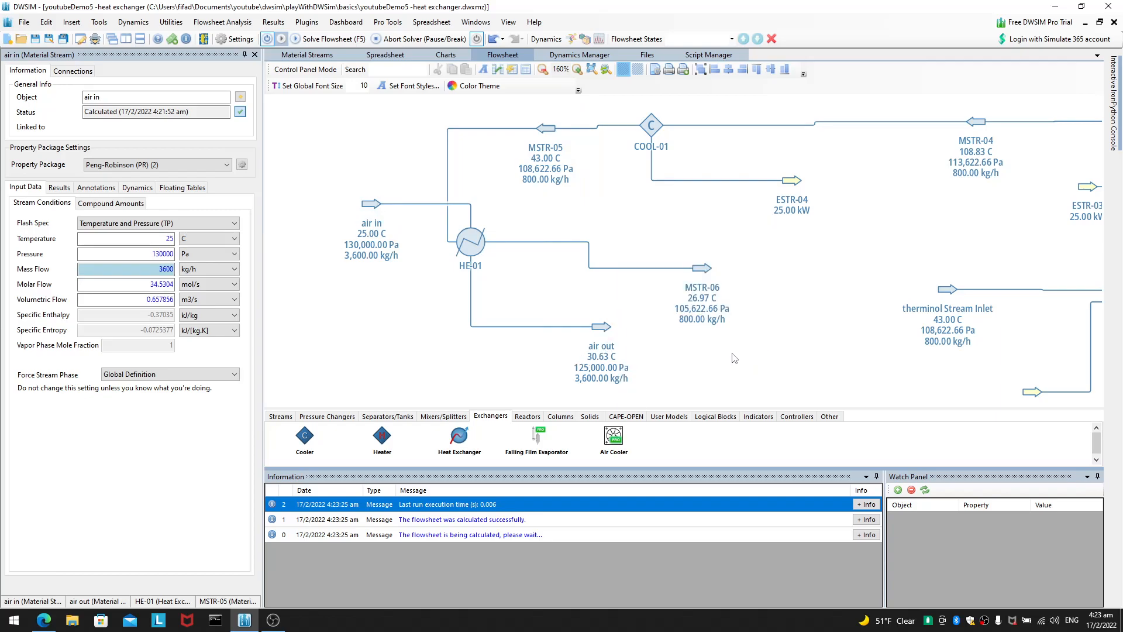
Shift the MSTR-06 stream slightly away from HE-01, and examine the calculation types available for the exchanger.
left_click_drag(697, 271, 714, 275)
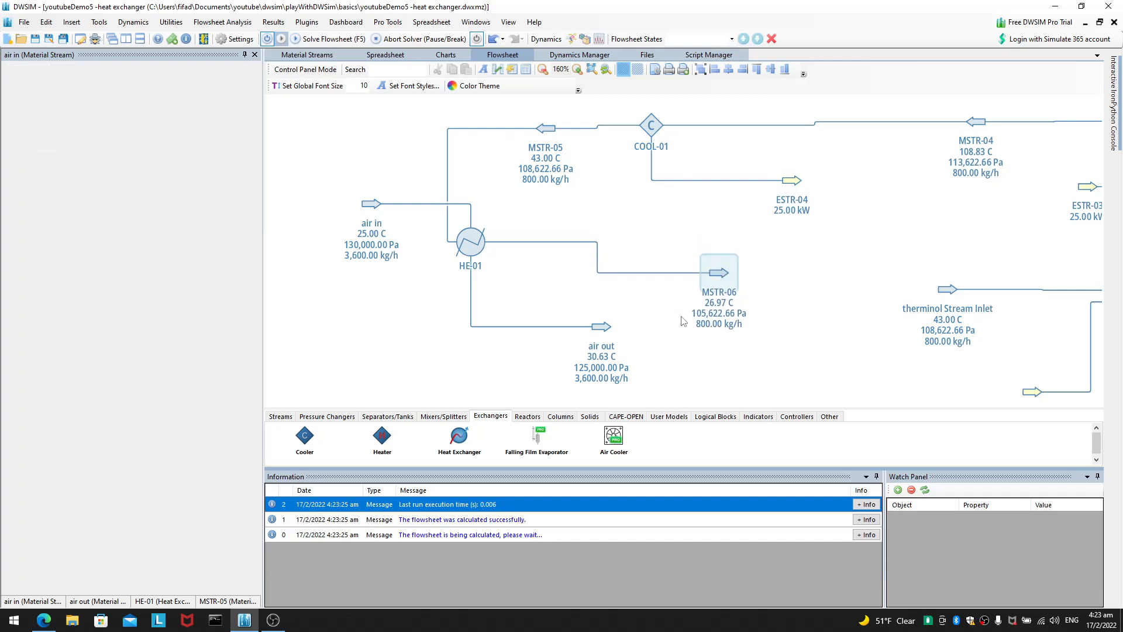
left_click(471, 241)
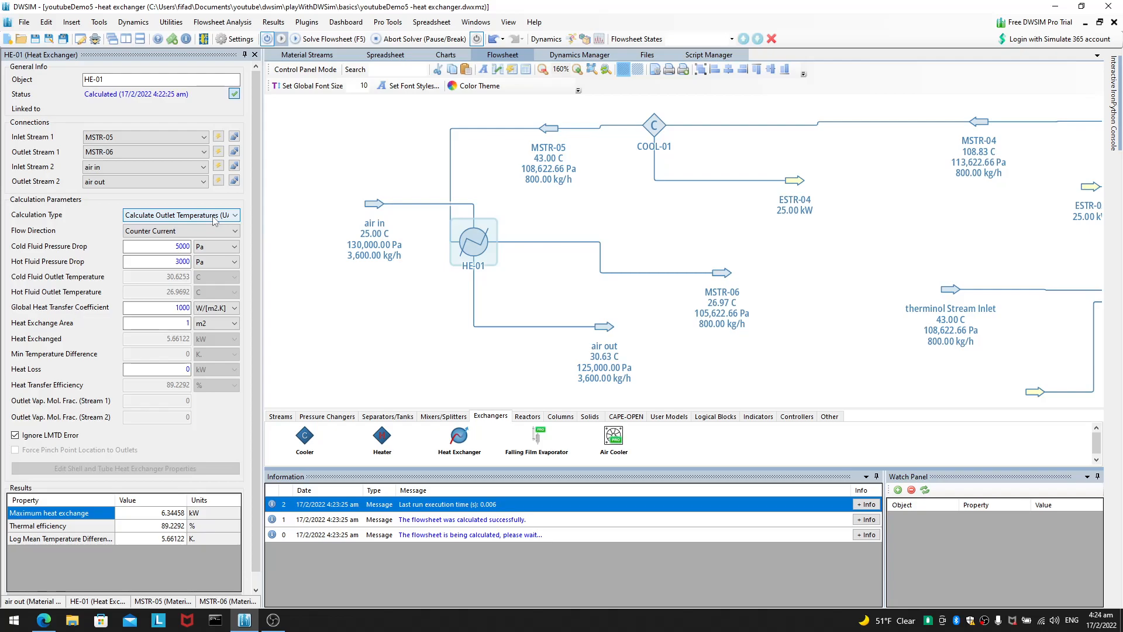
left_click(215, 215)
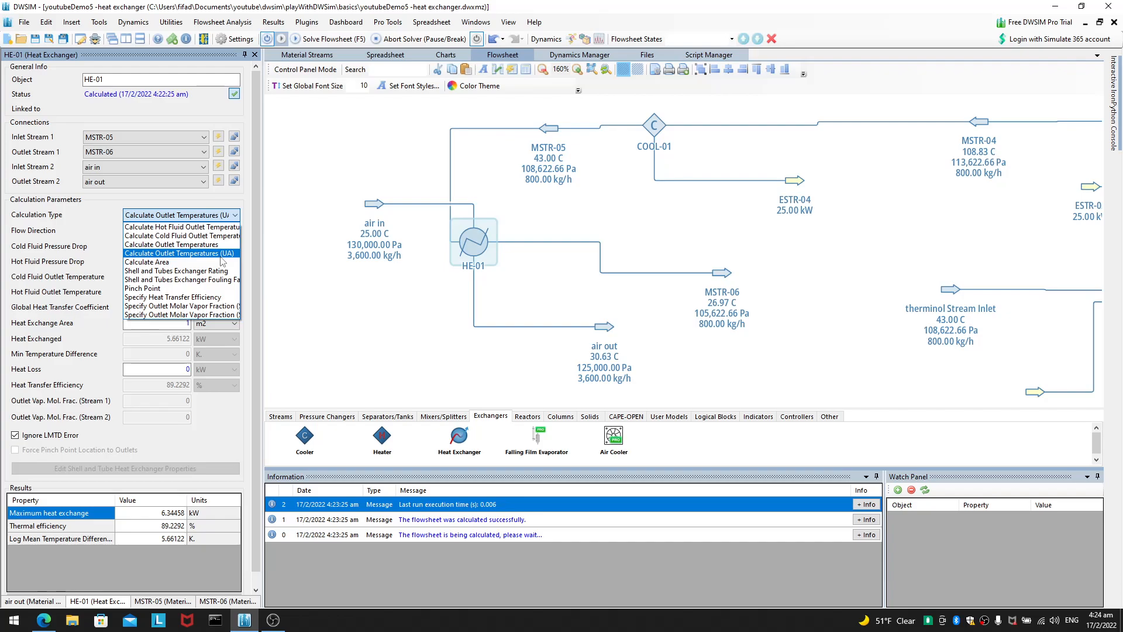
left_click(210, 436)
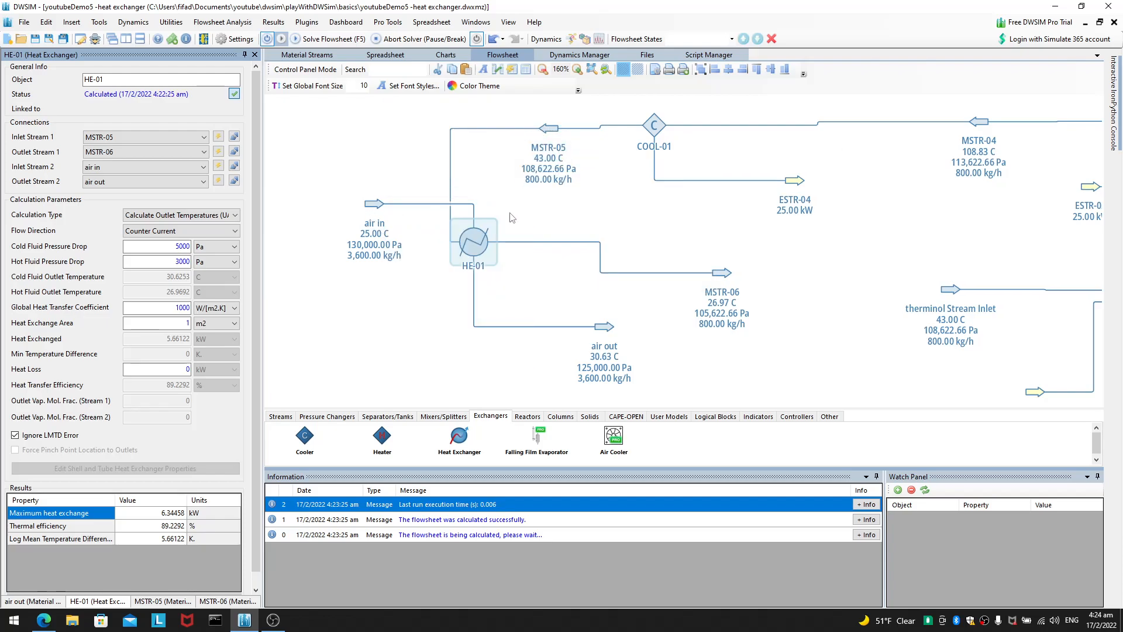
left_click(231, 215)
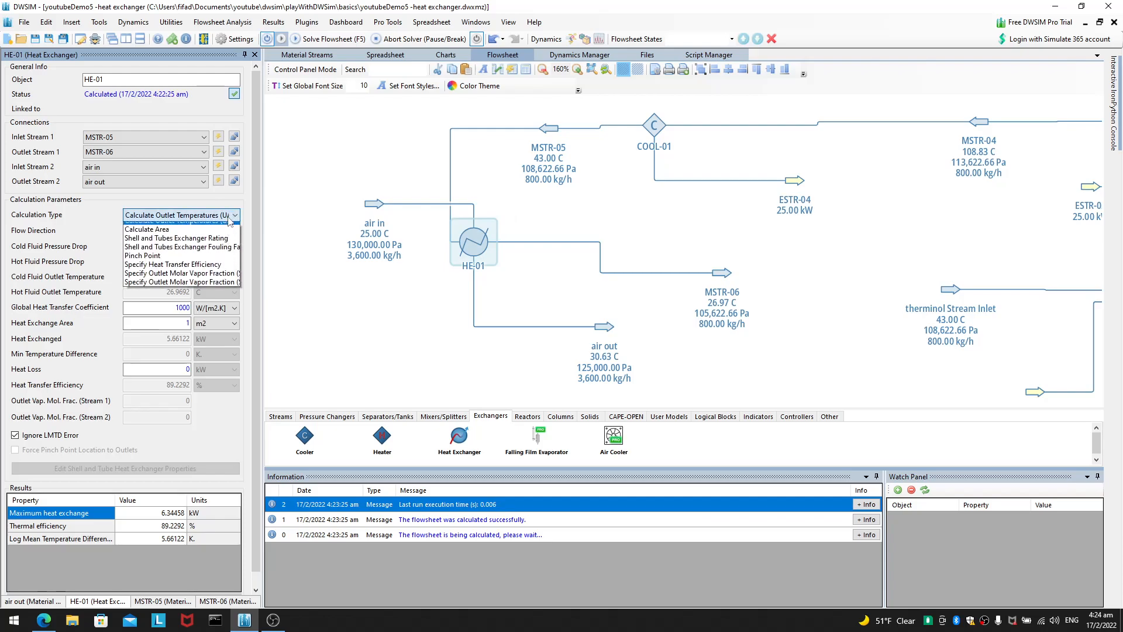
left_click(208, 437)
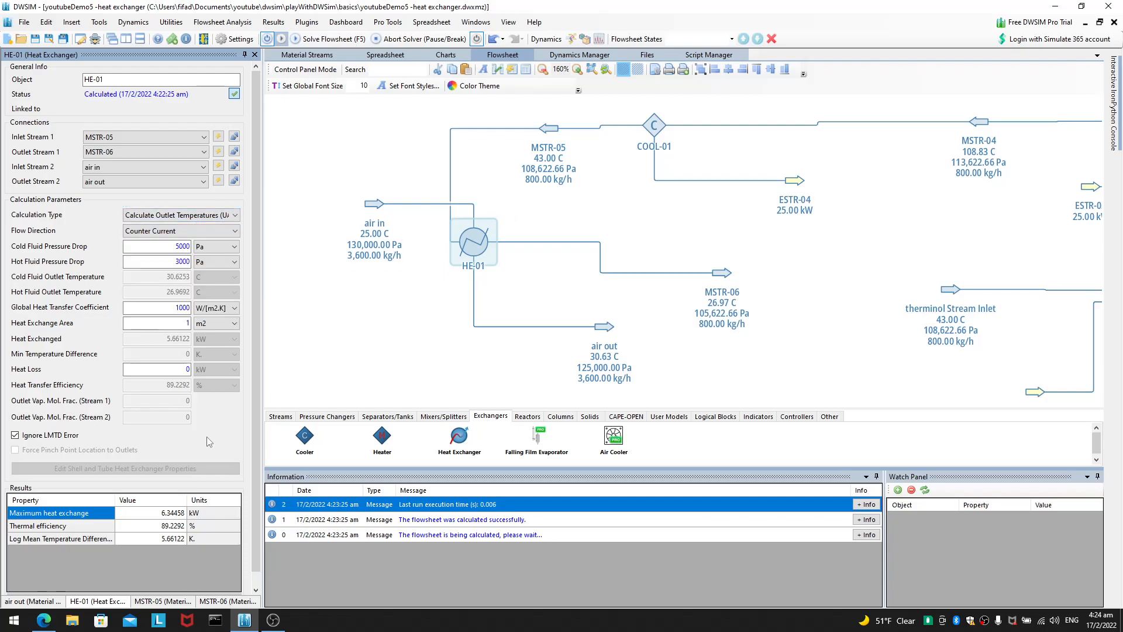
Set HE-01's heat loss to 0.5 kW, keeping the global heat transfer coefficient and exchange area as they are.
left_click(155, 306)
left_click(150, 324)
double_click(158, 373)
type("5")
key("Return")
left_click(180, 368)
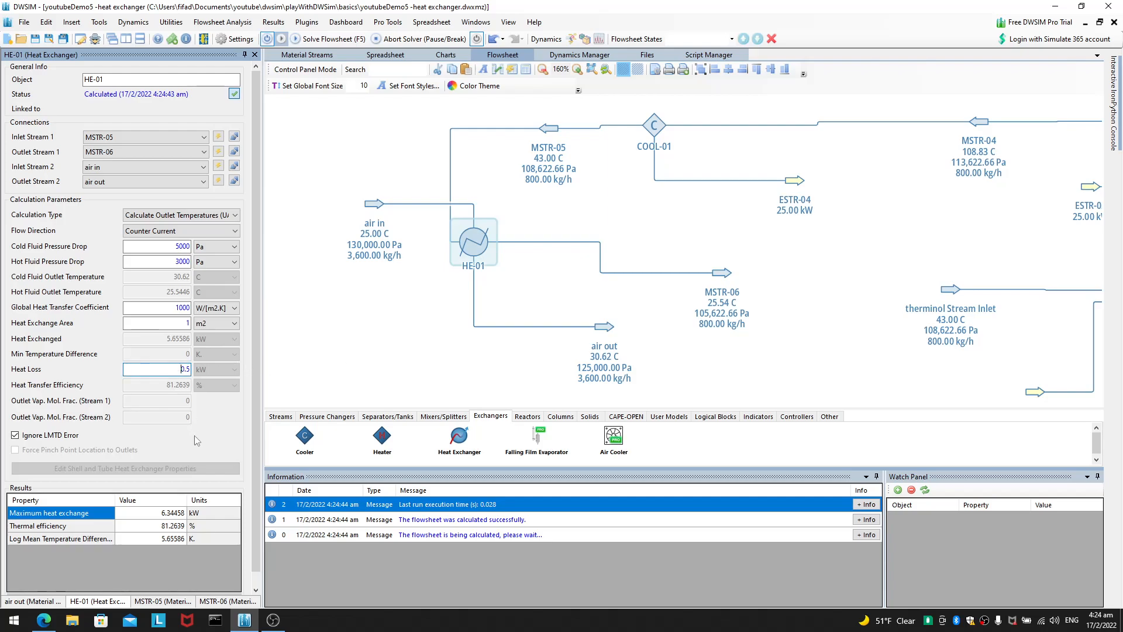
Examine HE-01's flow direction and calculation type options, along with its heat transfer coefficient, exchange area and heat loss inputs.
left_click(177, 232)
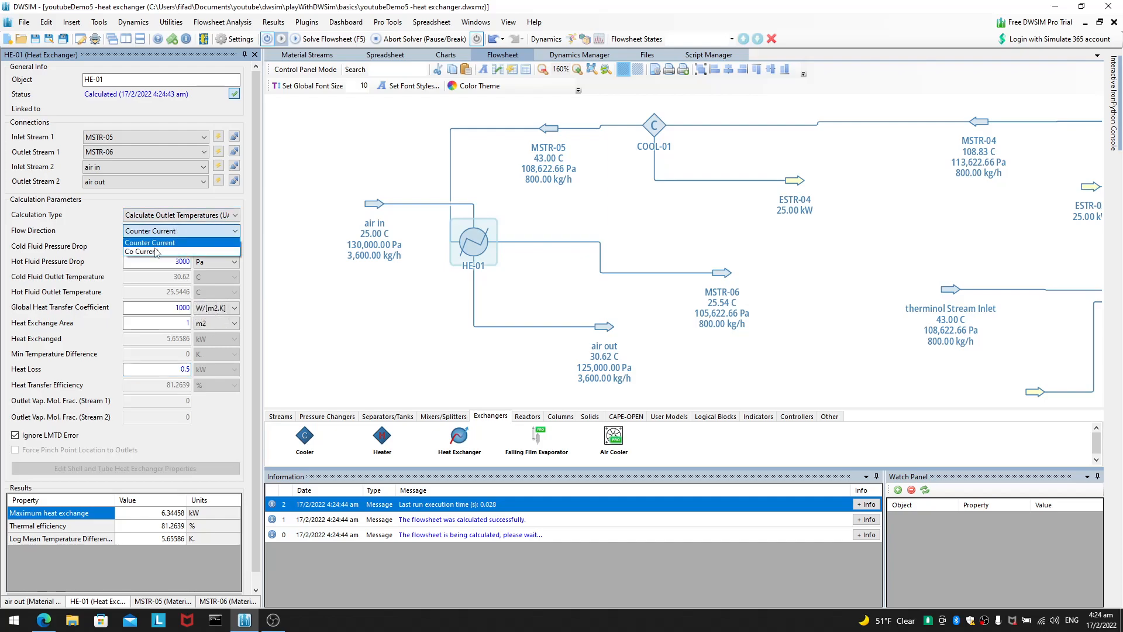
left_click(37, 289)
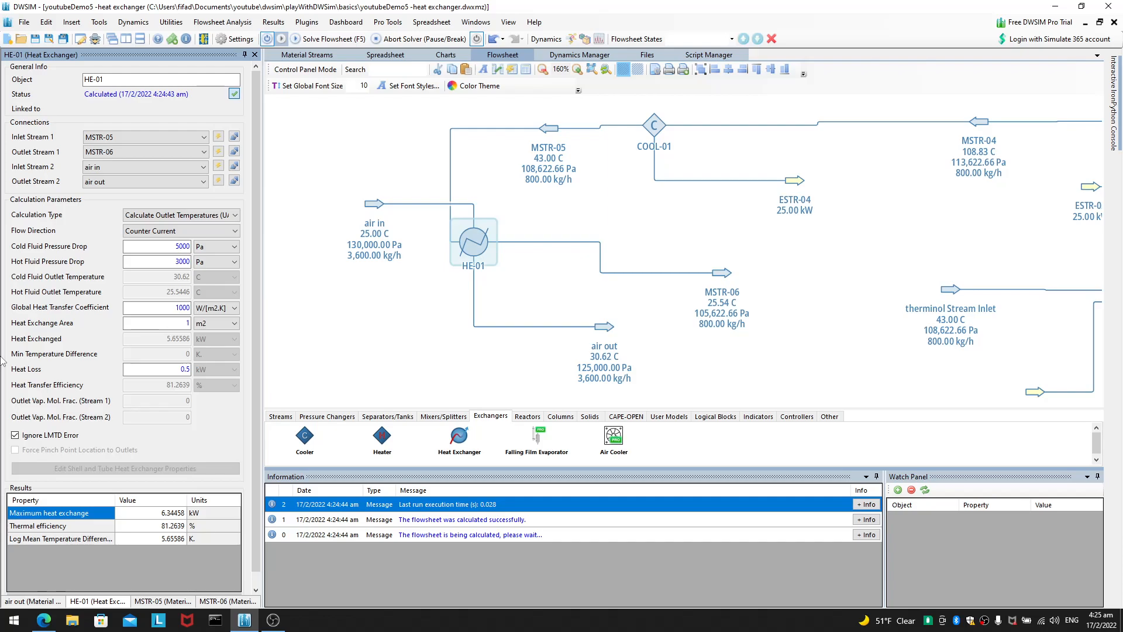
left_click(219, 215)
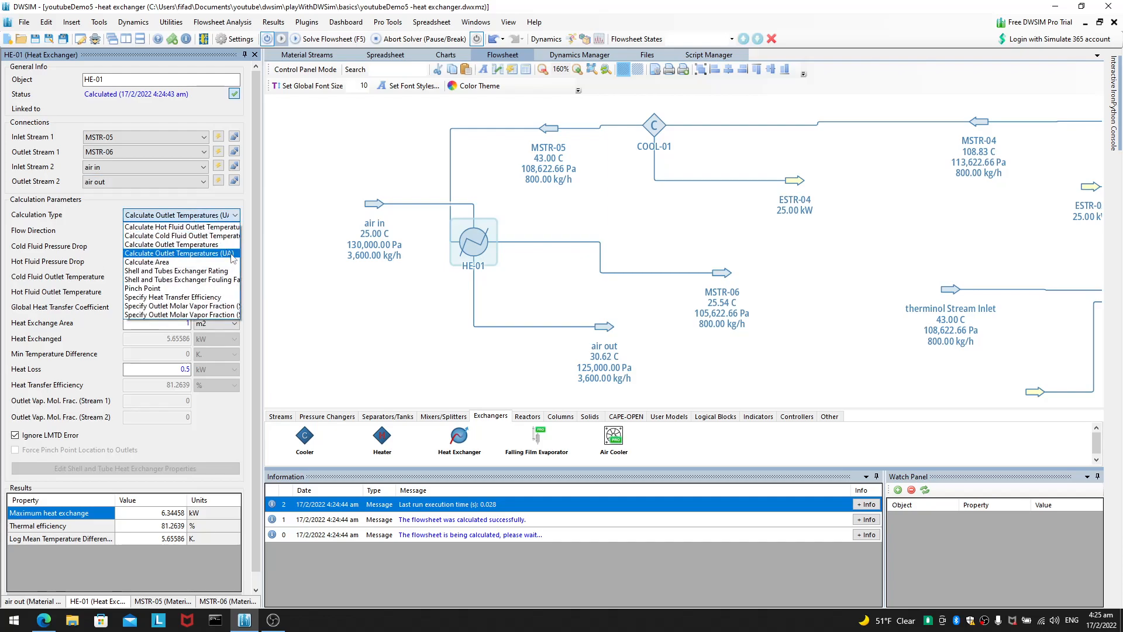
left_click(32, 325)
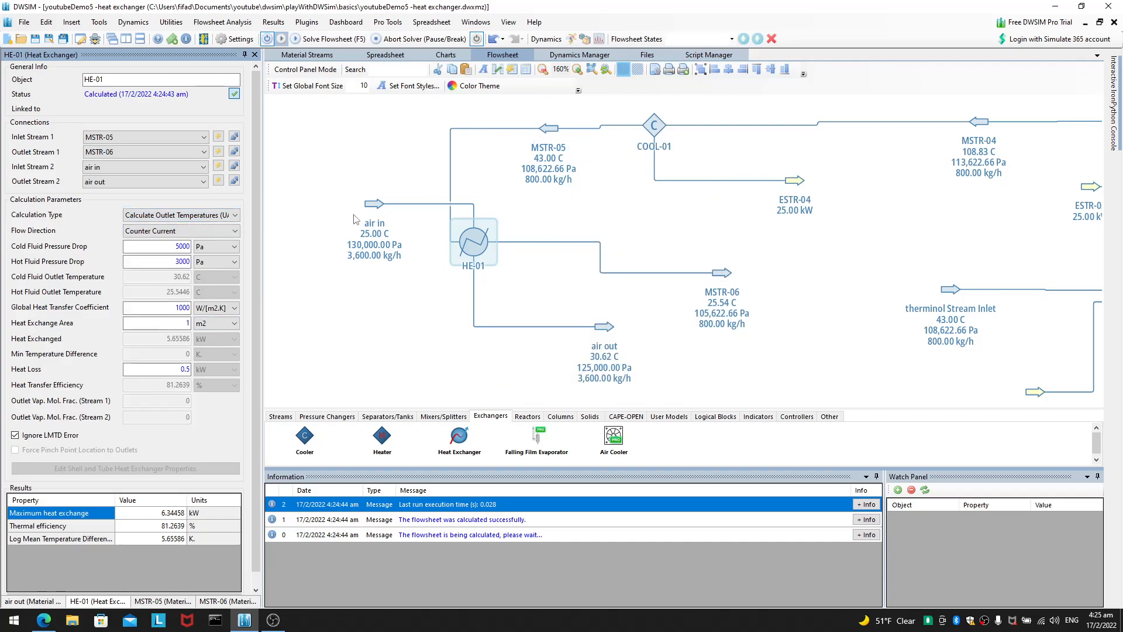
left_click(179, 308)
left_click(175, 325)
left_click(159, 375)
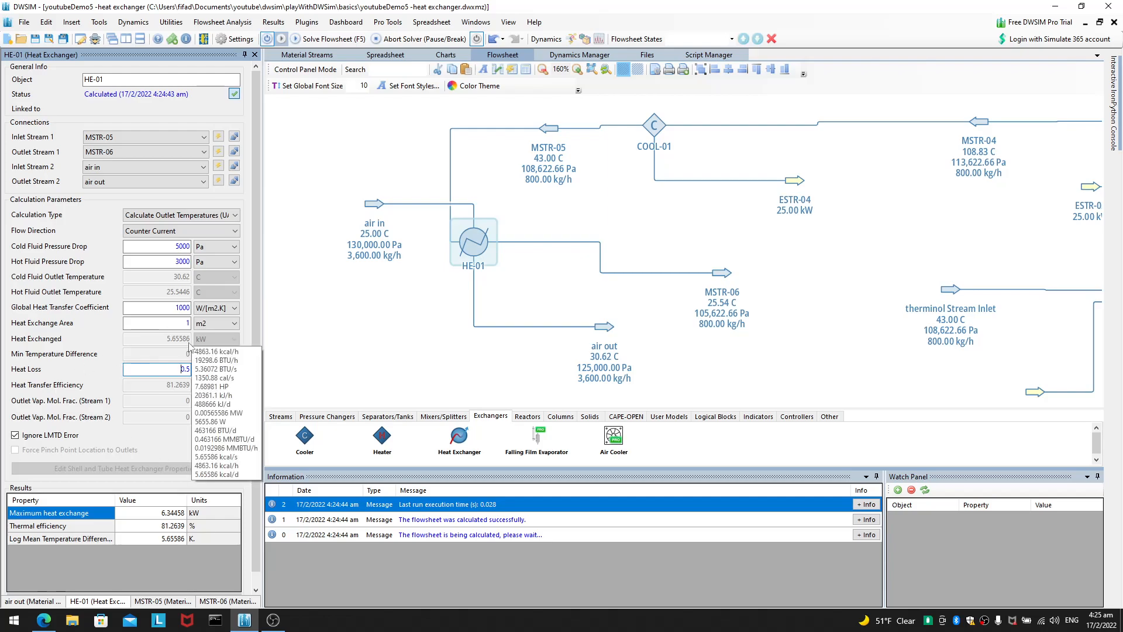
left_click(614, 342)
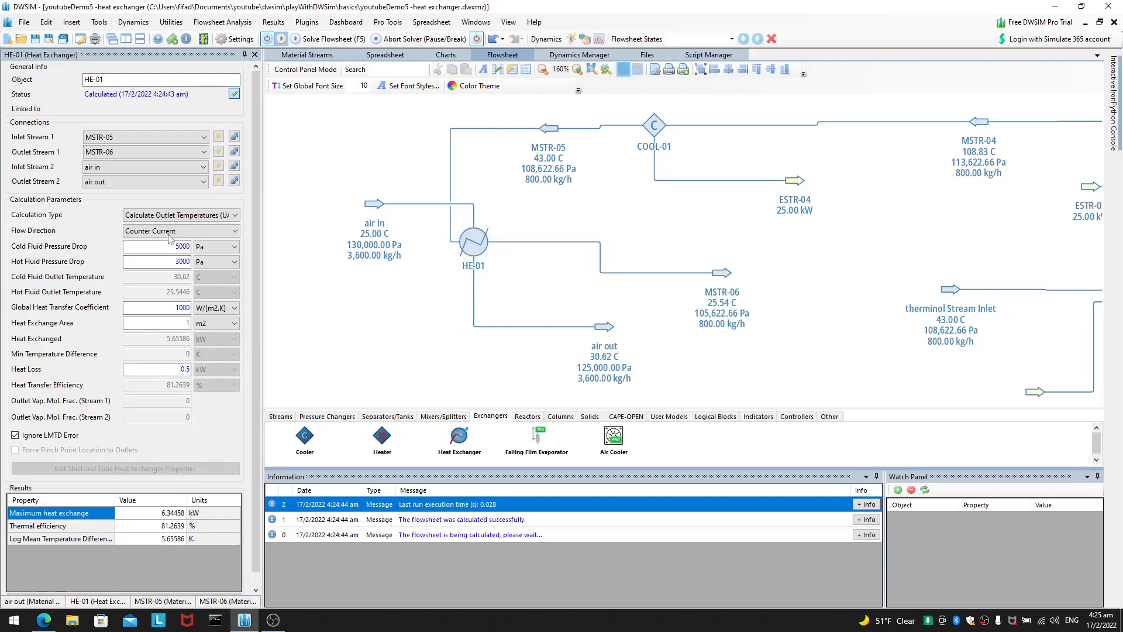
Change HE-01's calculation type to Calculate Outlet Temperatures and check its heat exchange area input.
left_click(184, 215)
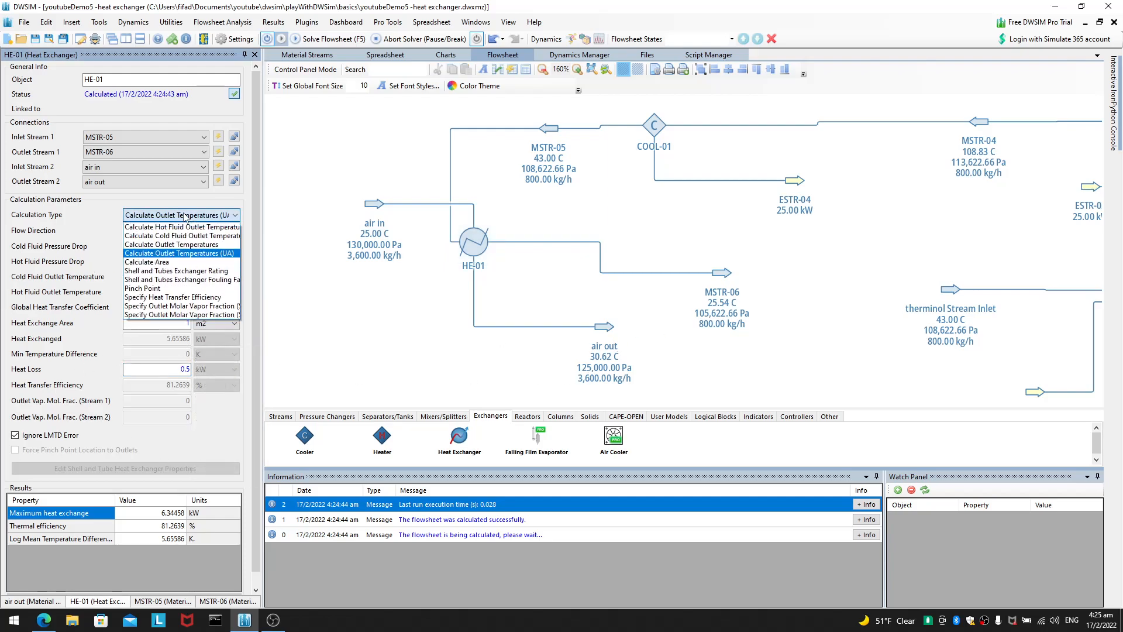
left_click(222, 248)
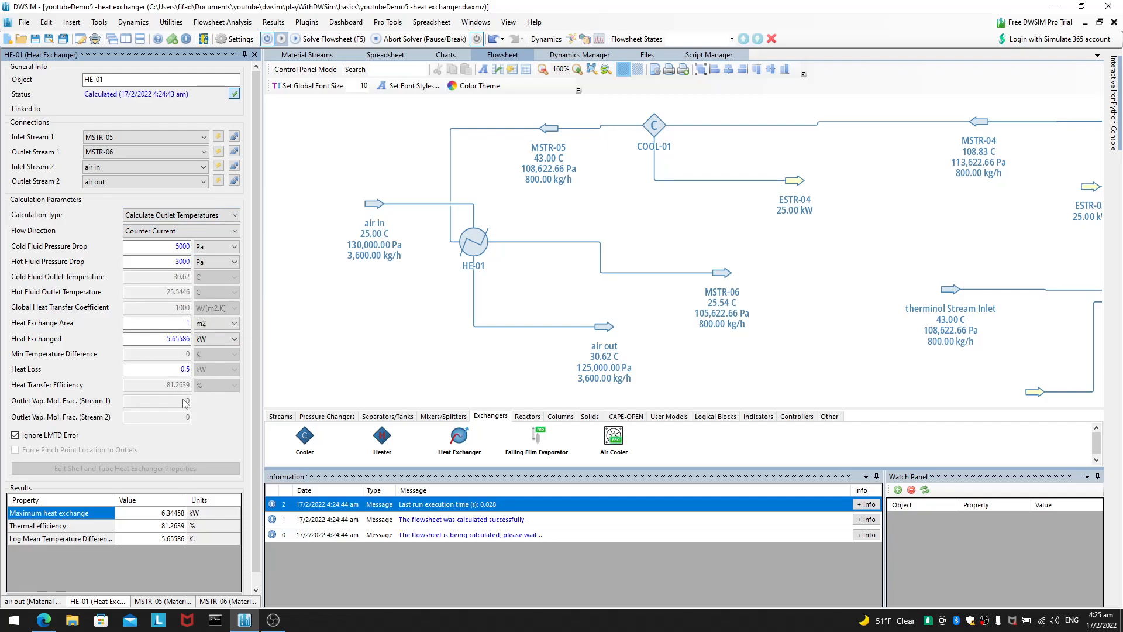
left_click(176, 323)
double_click(176, 322)
Try a heat exchanged value of 8 kW on HE-01, solve the flowsheet again and inspect the solver messages.
left_click(178, 339)
double_click(168, 340)
type("8")
key("Return")
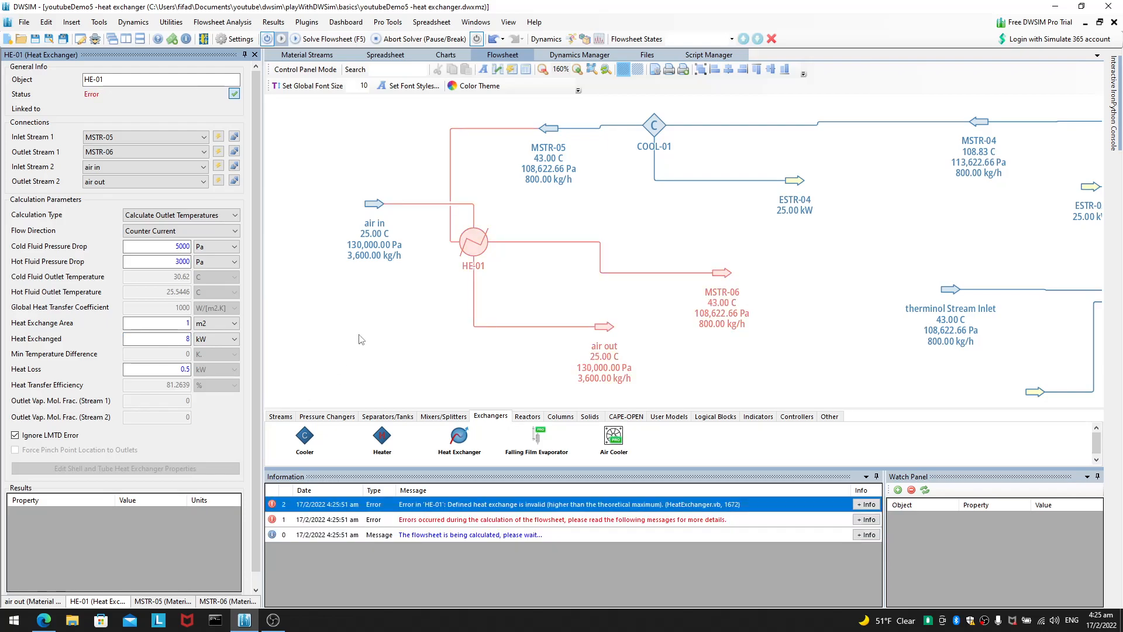
left_click(319, 39)
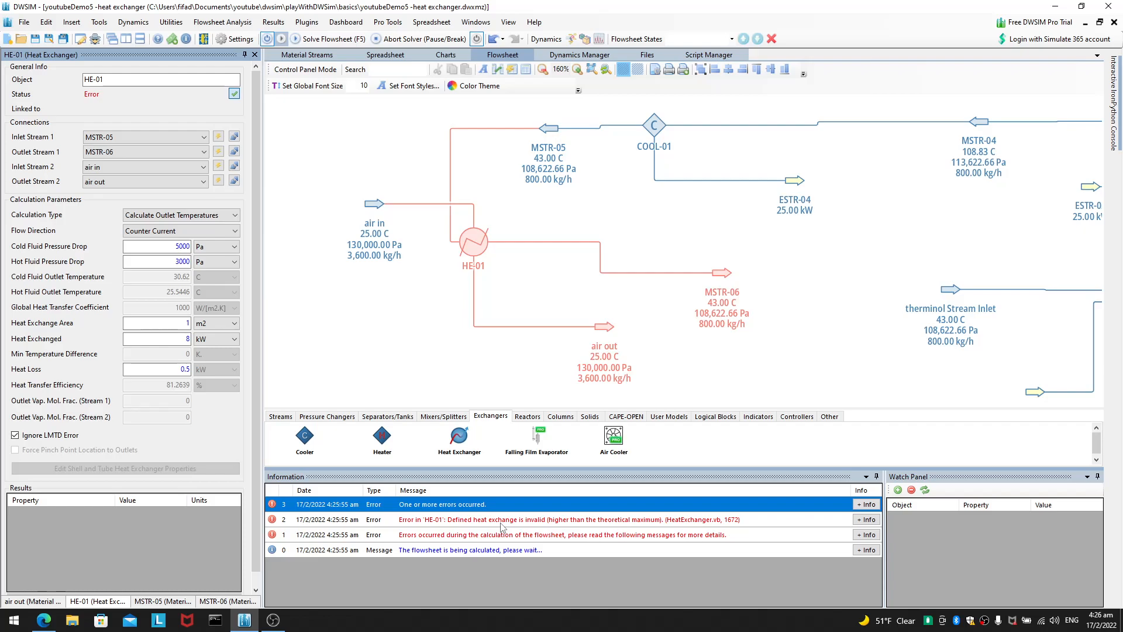
left_click(501, 522)
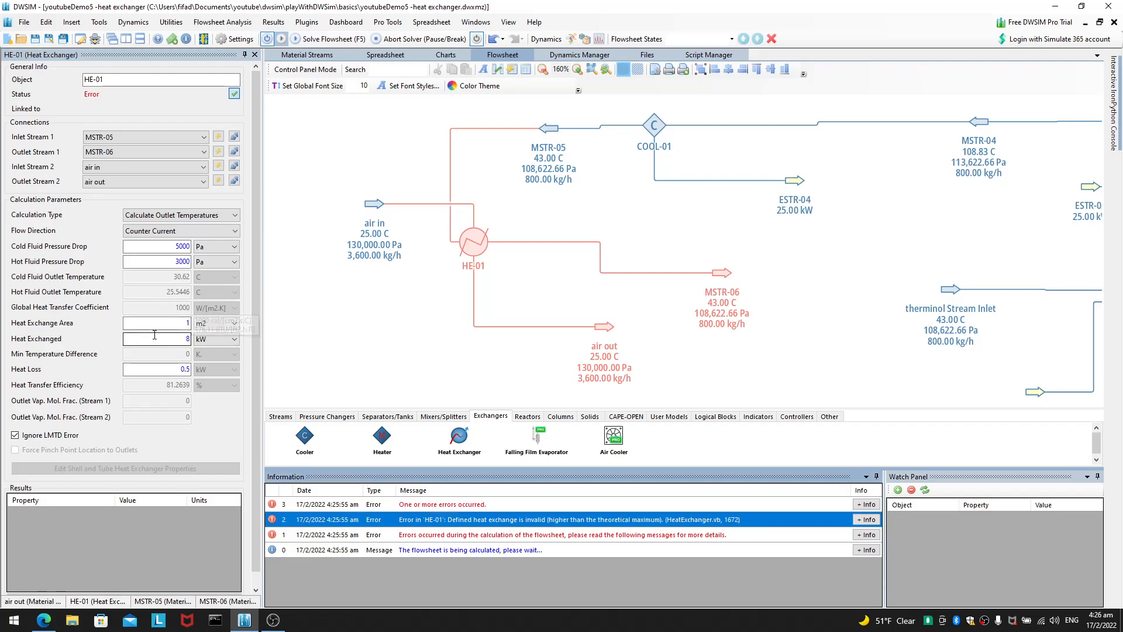
Set HE-01's heat exchanged to 4 kW.
double_click(186, 323)
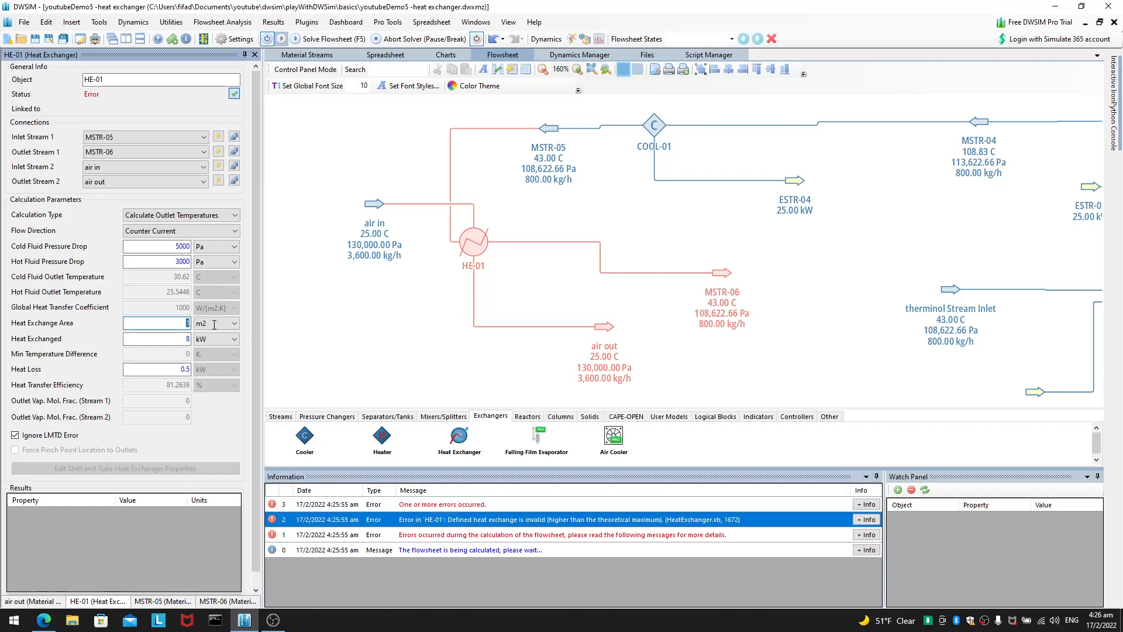
double_click(185, 340)
type("4")
key("Return")
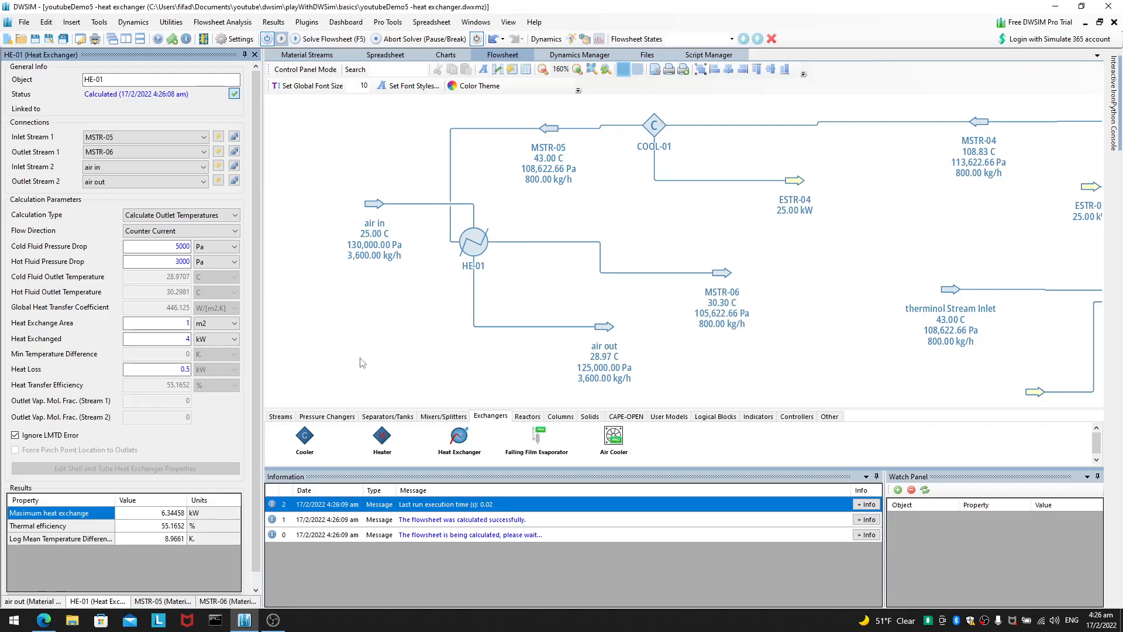
Try 8 kW of heat exchanged on HE-01 once more, and return the value to 4 kW.
double_click(182, 338)
type("8")
key("Return")
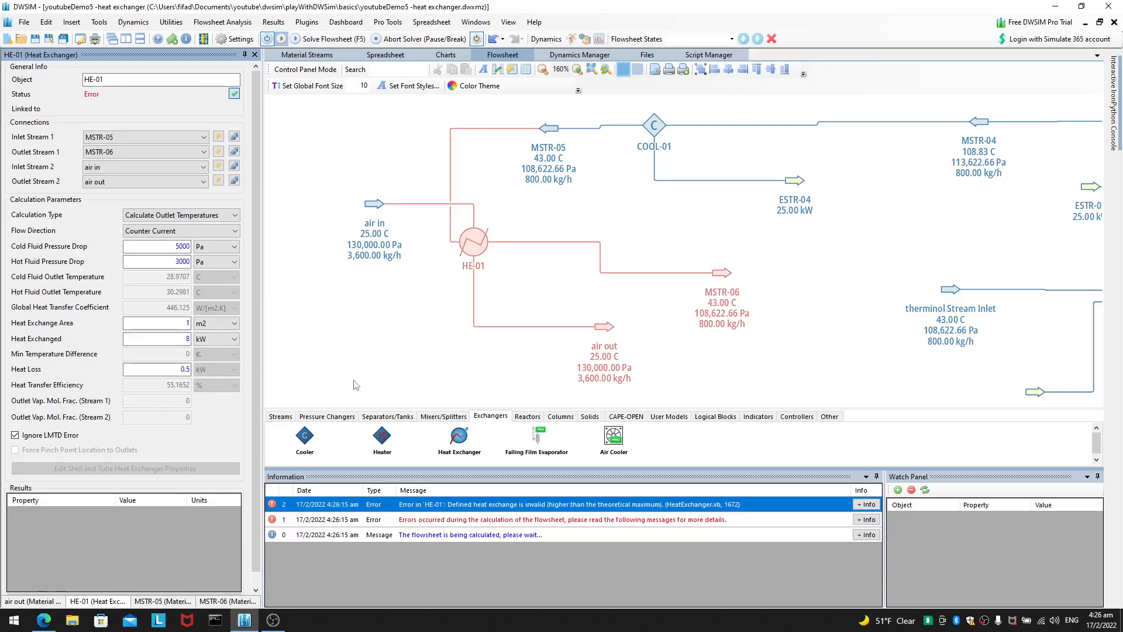
double_click(186, 339)
type("4")
key("Return")
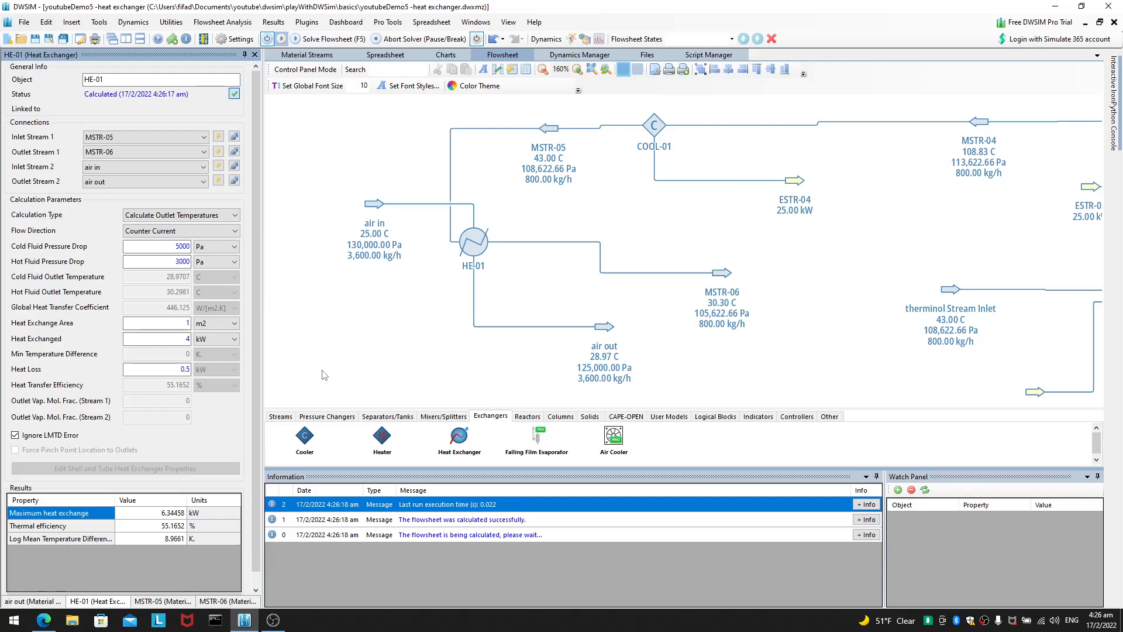
Try a heat exchanged value of 6 kW on HE-01 and inspect the solver warning and the air in and MSTR-06 streams.
left_click(181, 341)
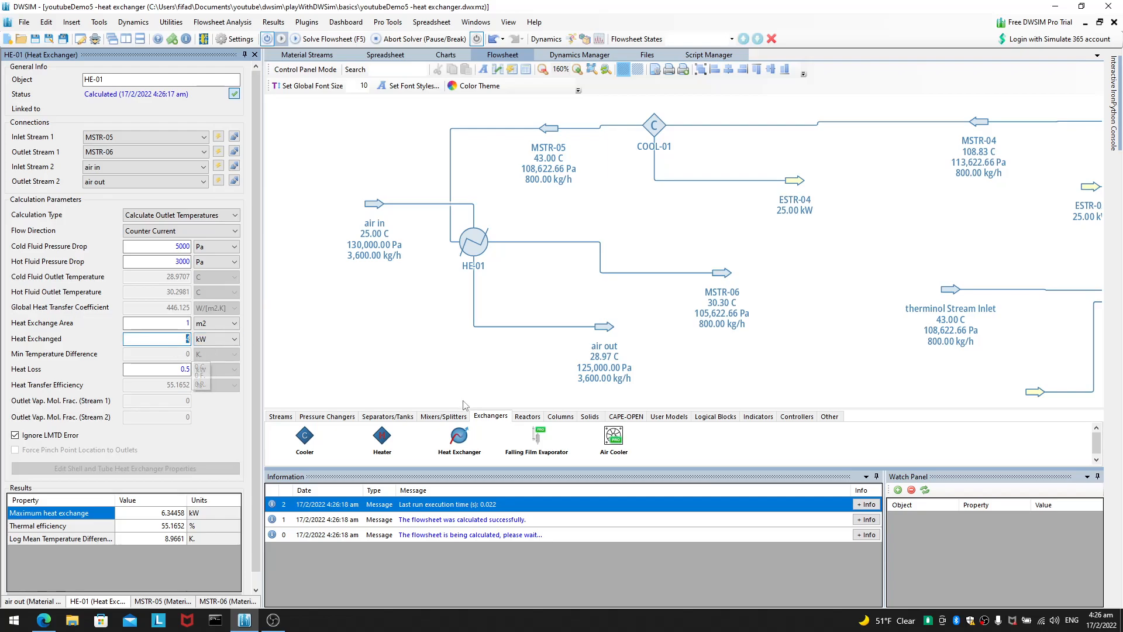
type("6")
key("Return")
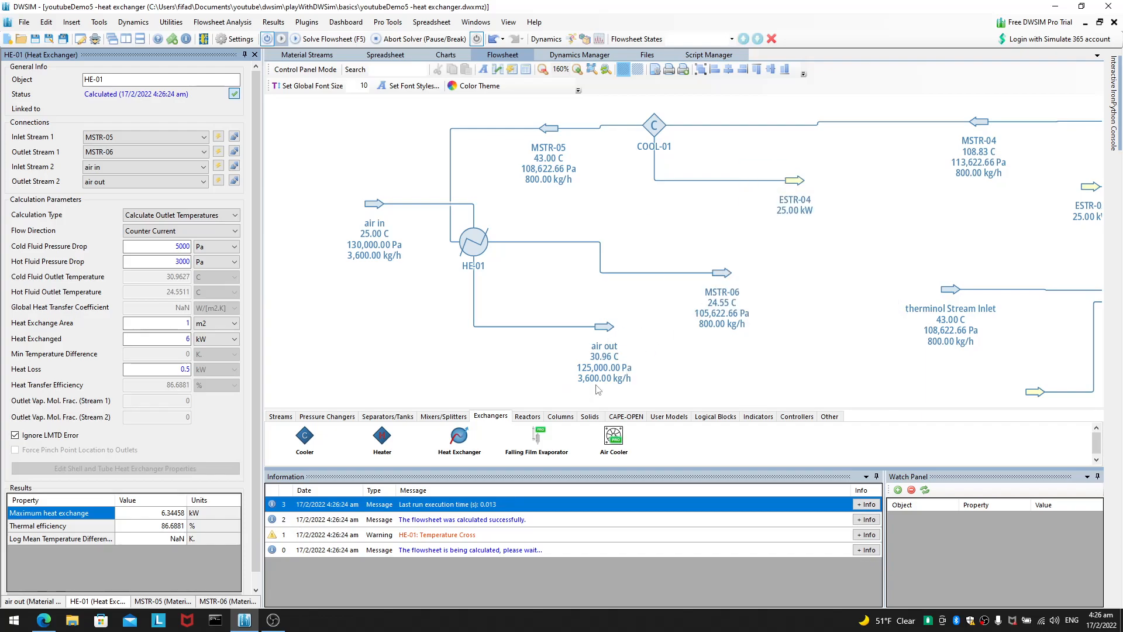
left_click(452, 536)
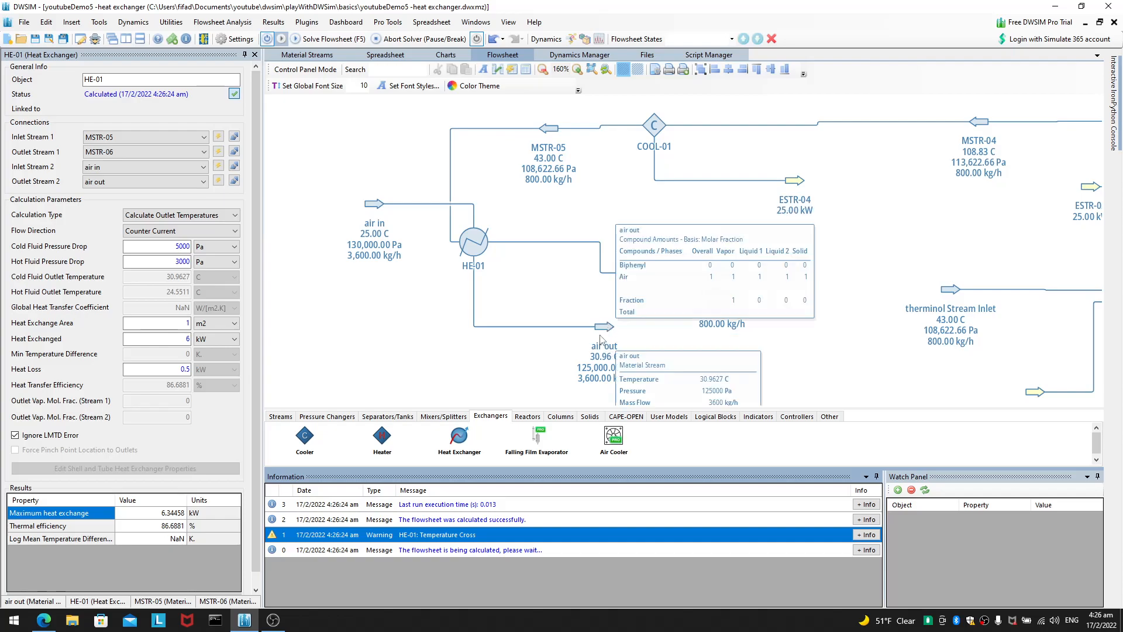
mouse_move(370, 207)
left_mouse_down()
mouse_move(643, 210)
mouse_move(679, 237)
mouse_move(489, 236)
mouse_move(370, 188)
left_mouse_up()
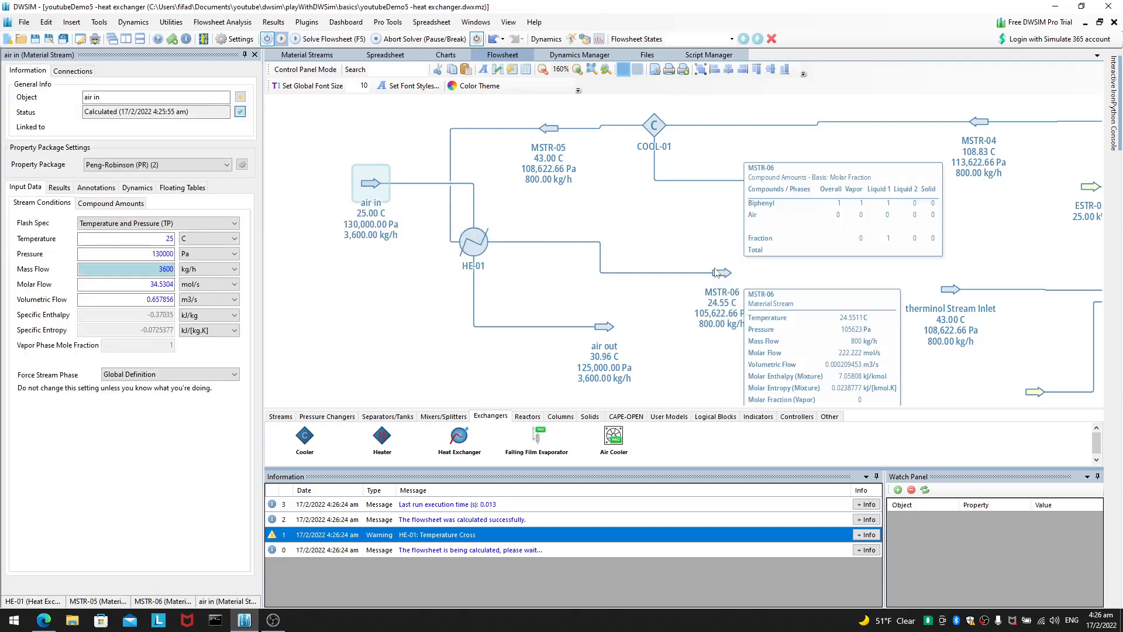
left_click(730, 287)
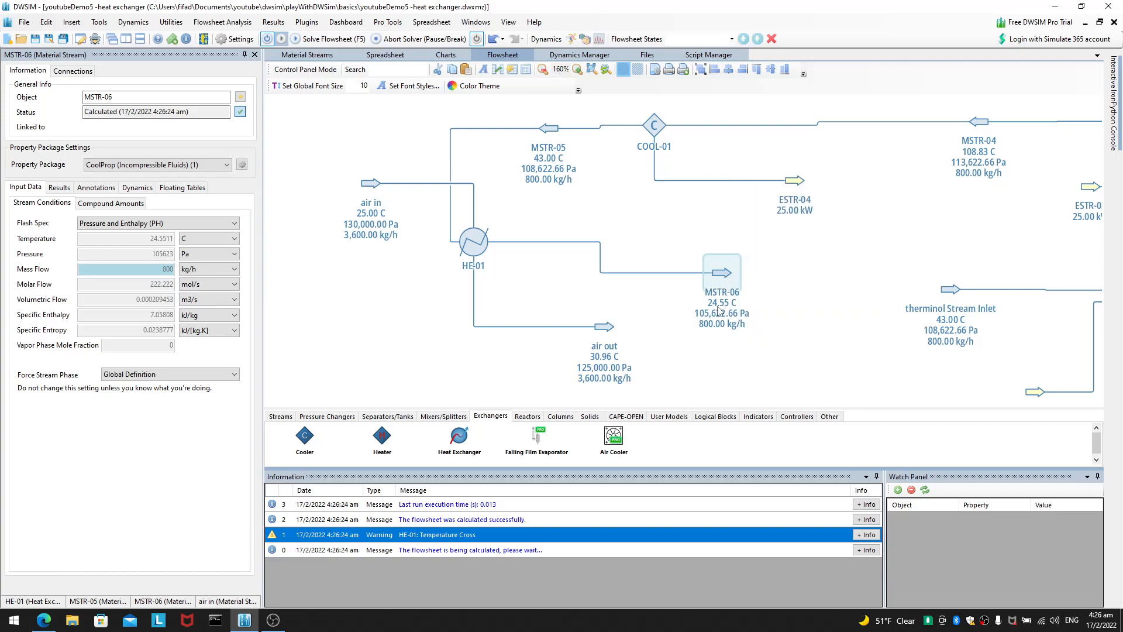
Set HE-01's heat exchanged to 2 kW.
left_click(474, 241)
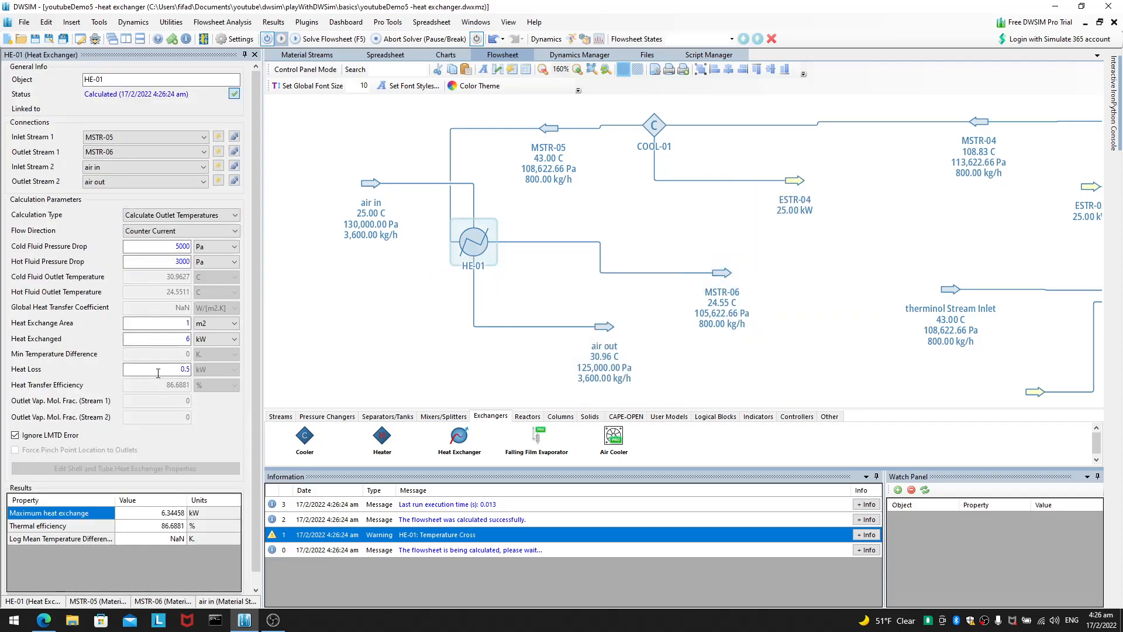
left_click(176, 339)
key("BackSpace")
type("2")
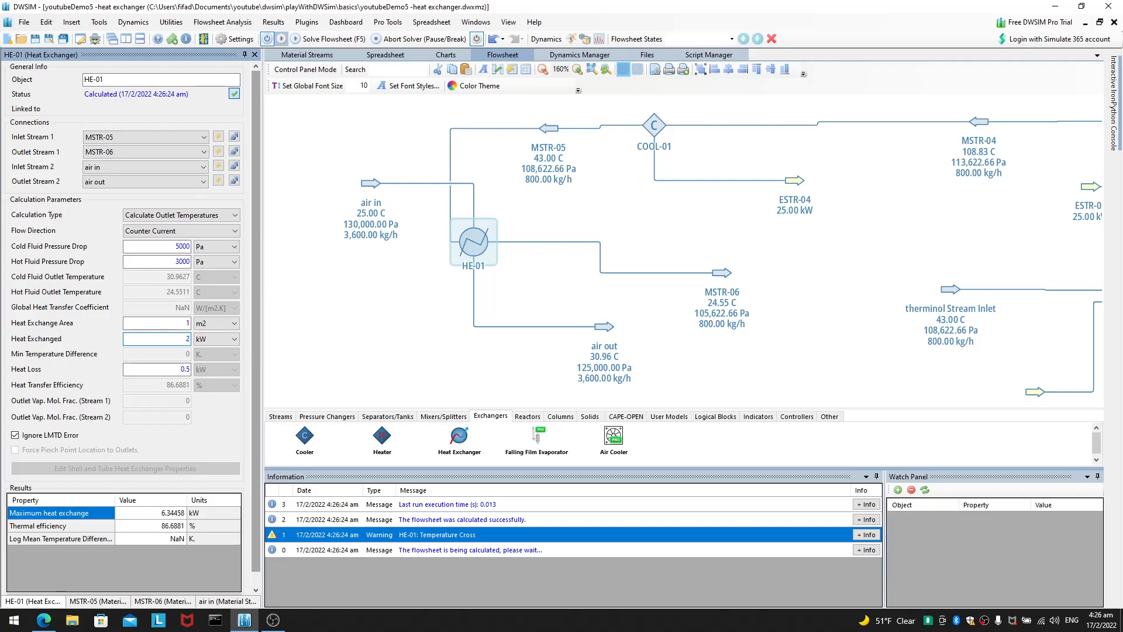
key("Return")
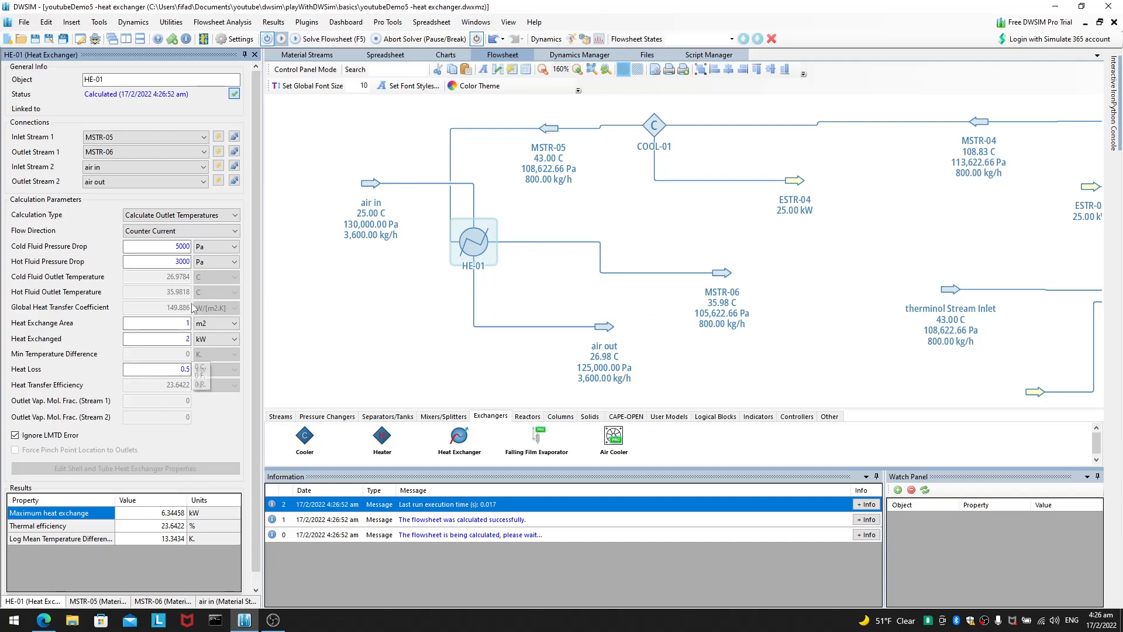
double_click(188, 339)
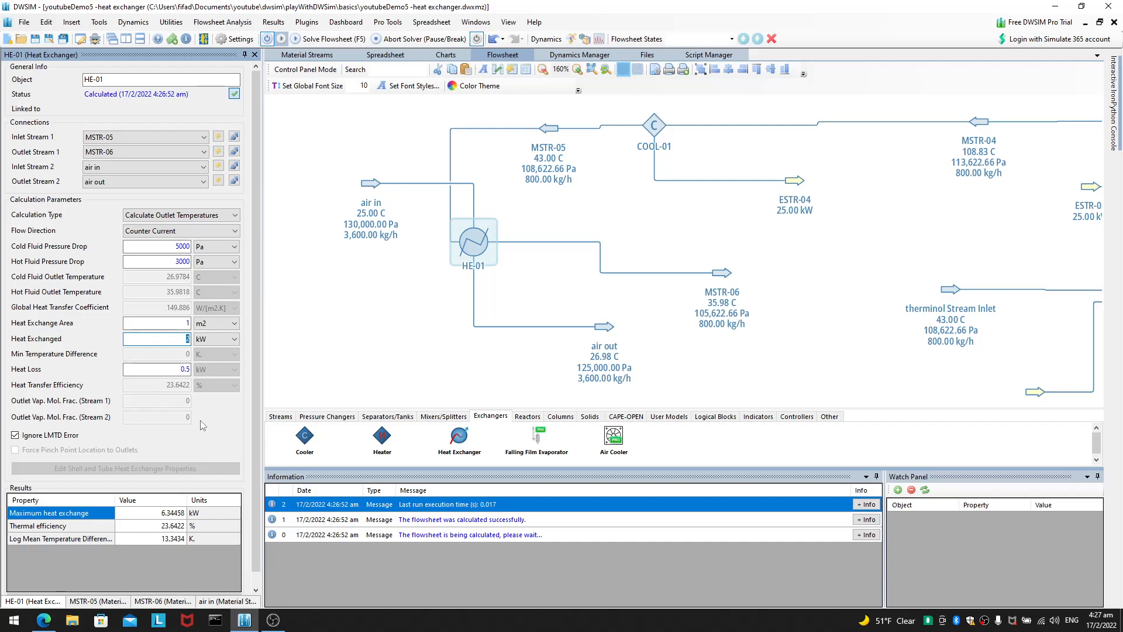
Try HE-01's calculation types Calculate Outlet Temperatures (UA) and Calculate Cold Fluid Outlet Temperature, checking which inputs the latter requires.
left_click(181, 215)
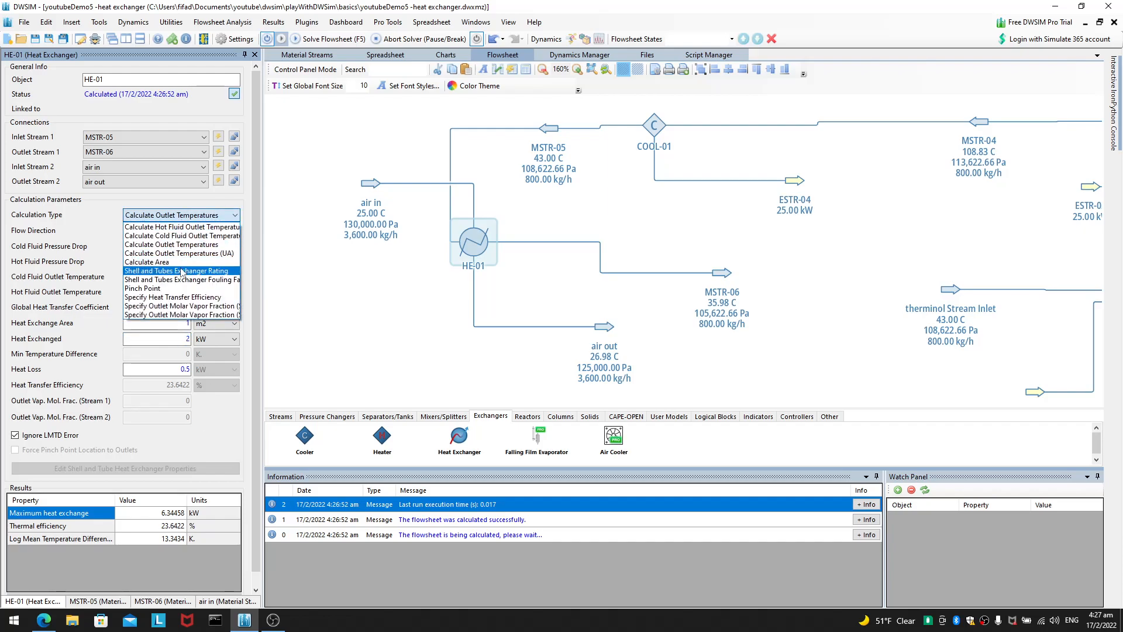
left_click(178, 253)
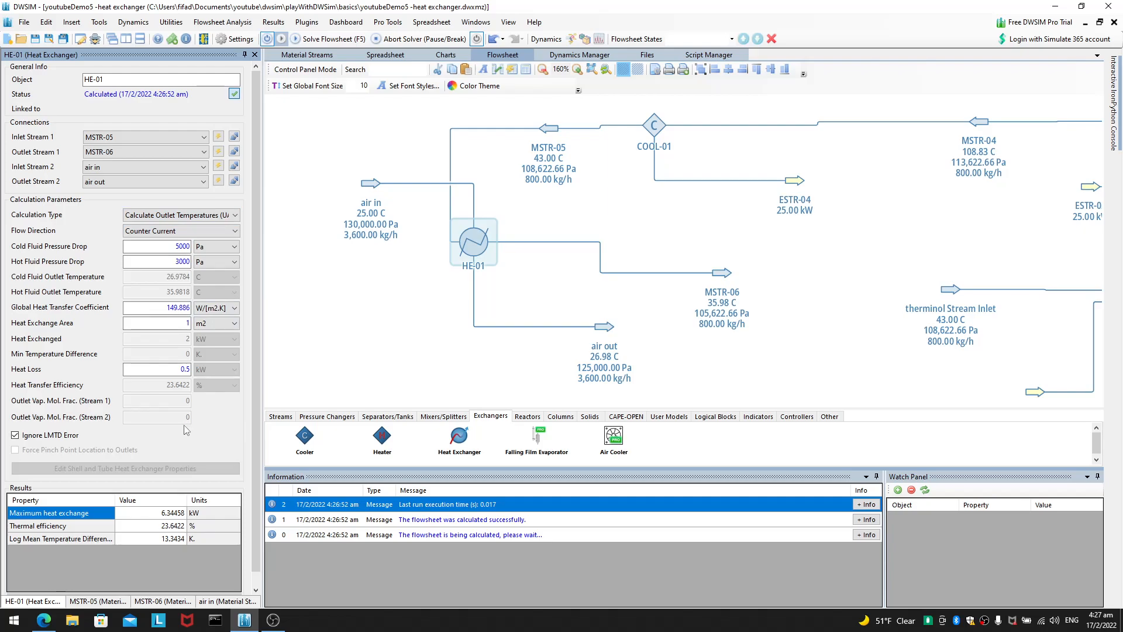
left_click(187, 215)
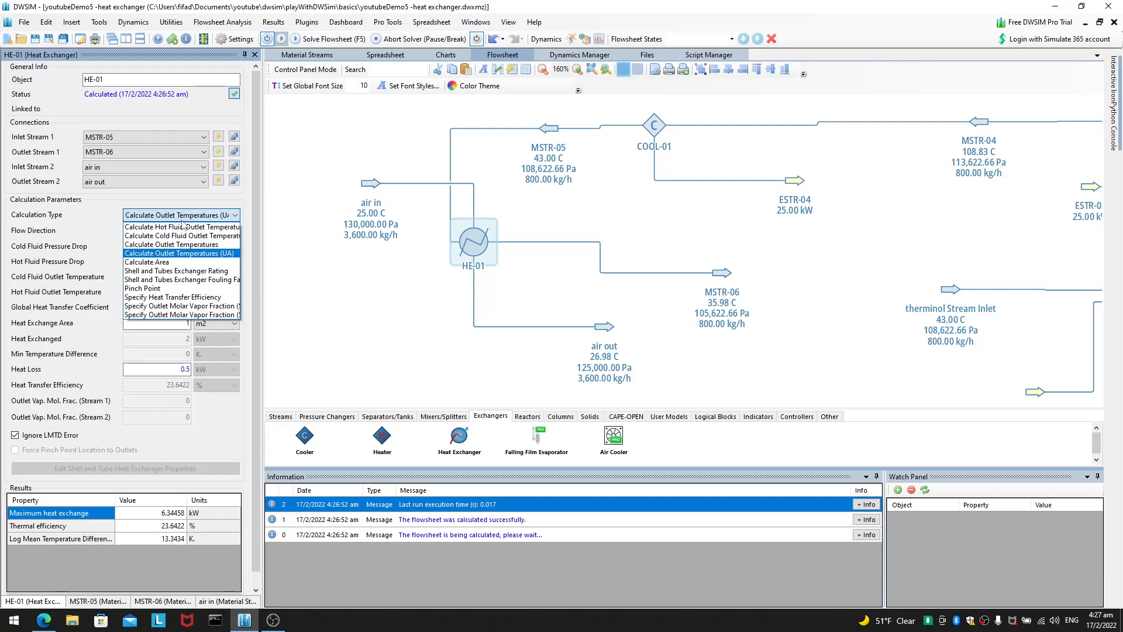
left_click(222, 237)
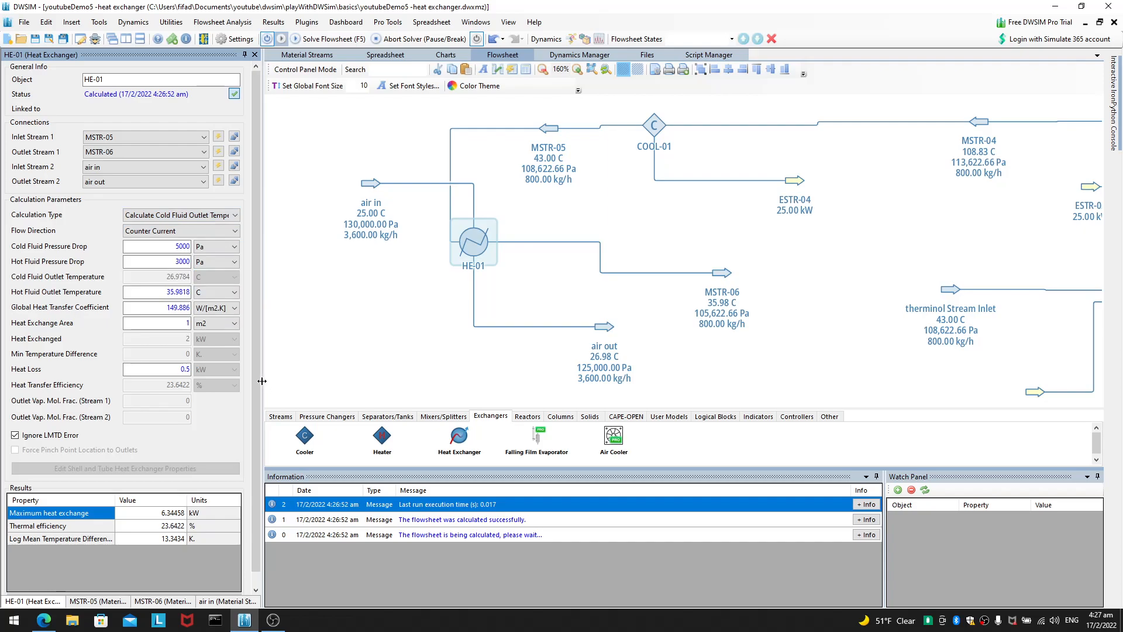
double_click(164, 296)
left_click(159, 308)
left_click(160, 322)
Try Calculate Hot Fluid Outlet Temperature on HE-01 and check its cold fluid outlet temperature, global heat transfer coefficient and heat exchange area inputs.
left_click(188, 215)
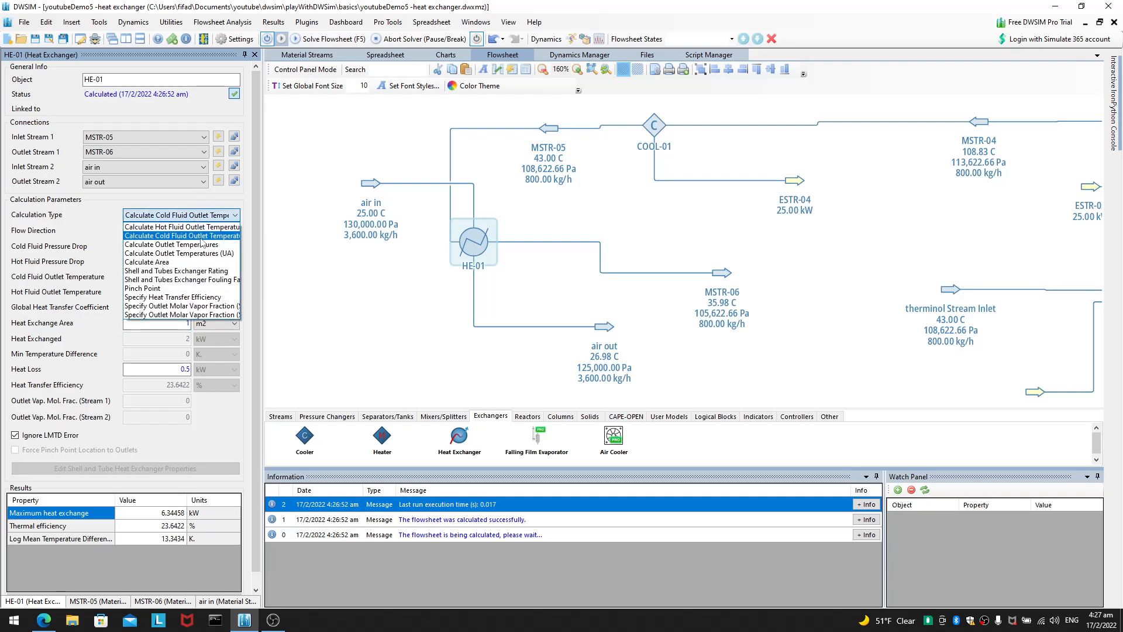
left_click(194, 227)
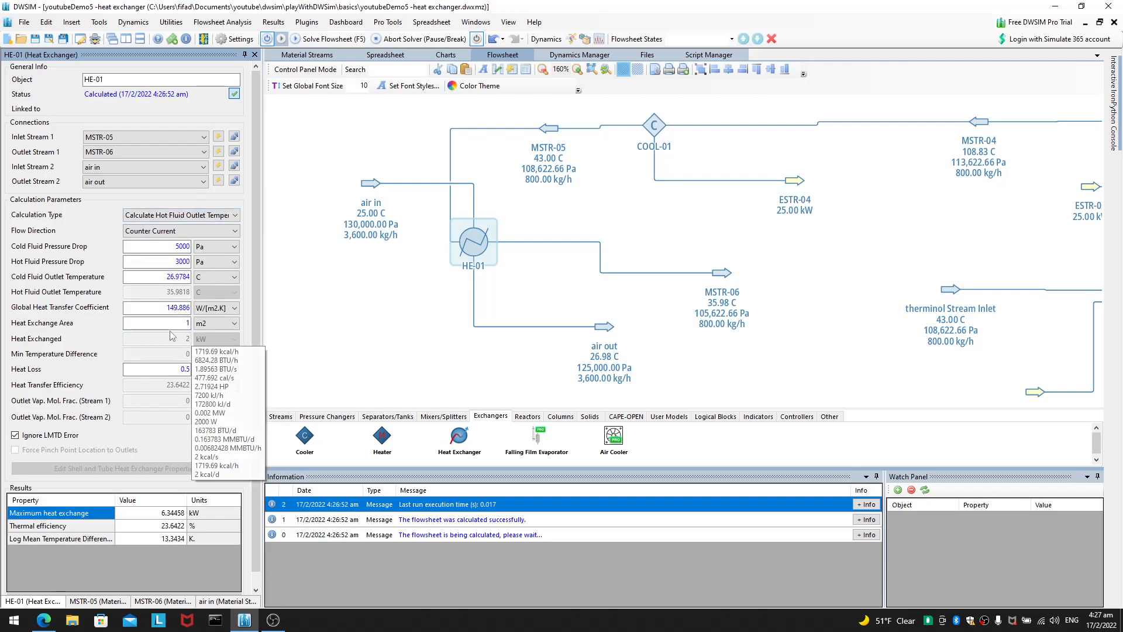
left_click(170, 276)
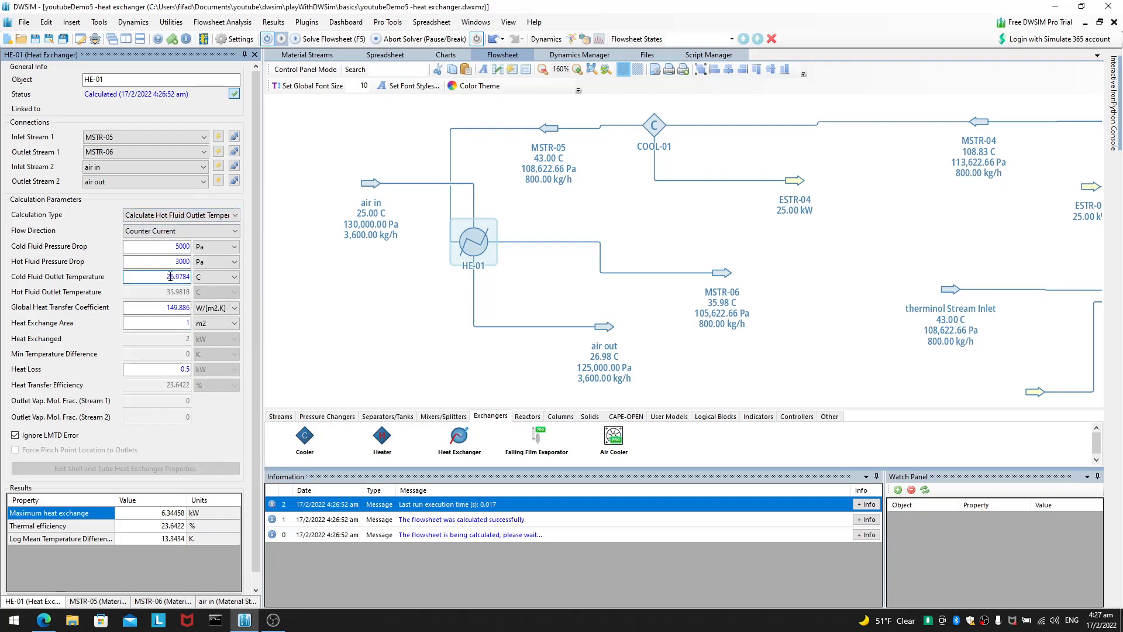
left_click_drag(143, 273, 206, 272)
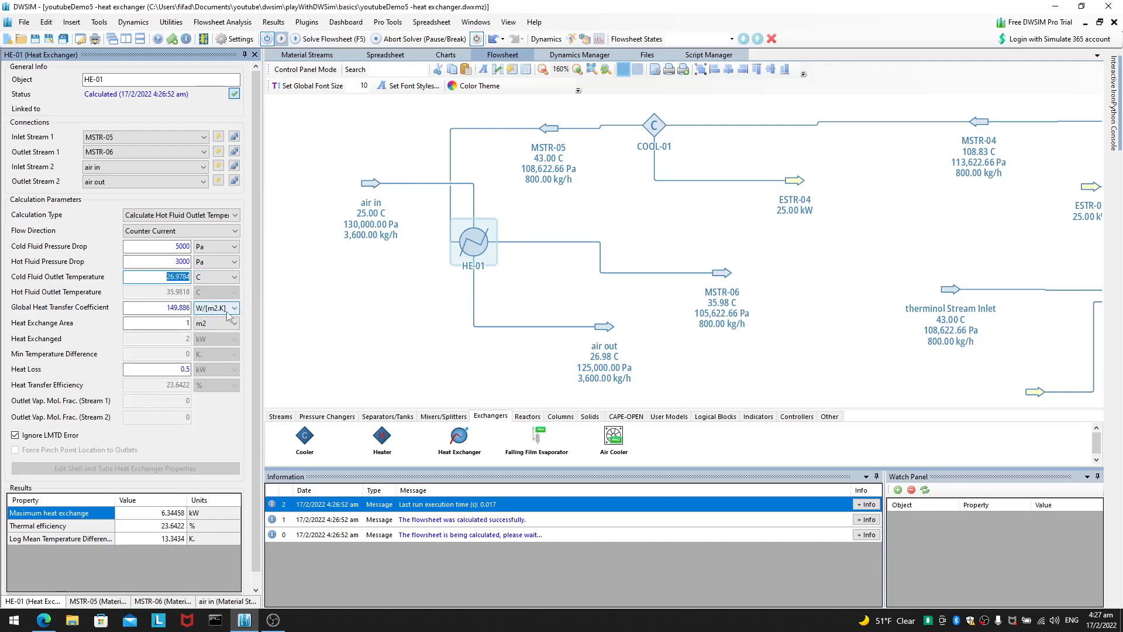
left_click_drag(165, 307, 194, 305)
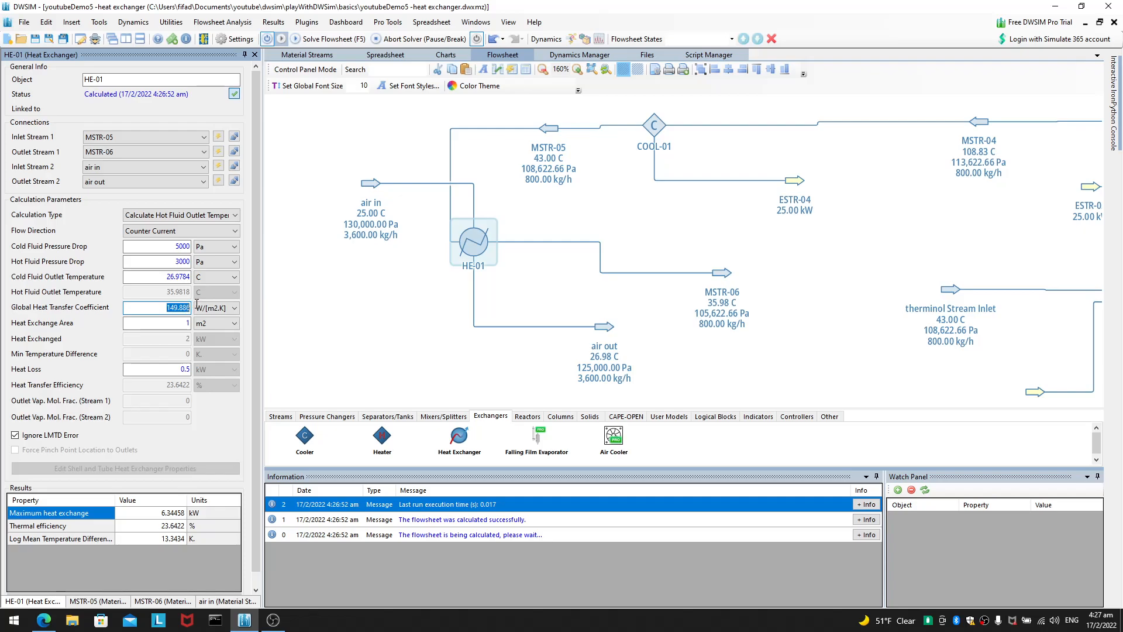
left_click(163, 323)
left_click(173, 308)
left_click(172, 327)
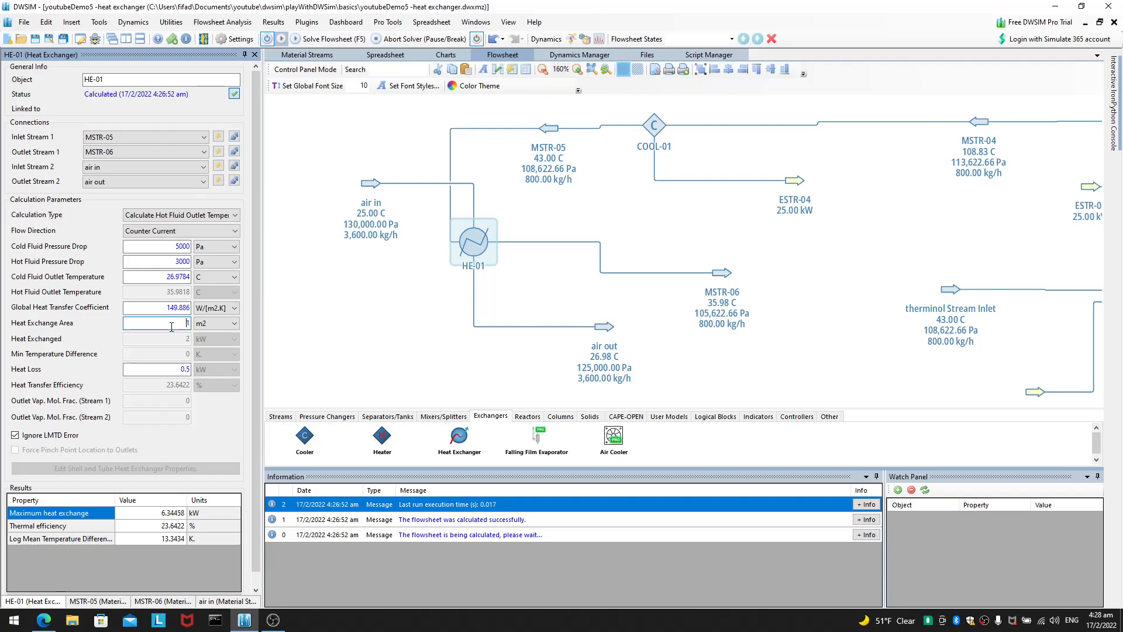
Try the Calculate Area calculation type on HE-01 and check its outlet temperature and global heat transfer coefficient inputs.
left_click(212, 217)
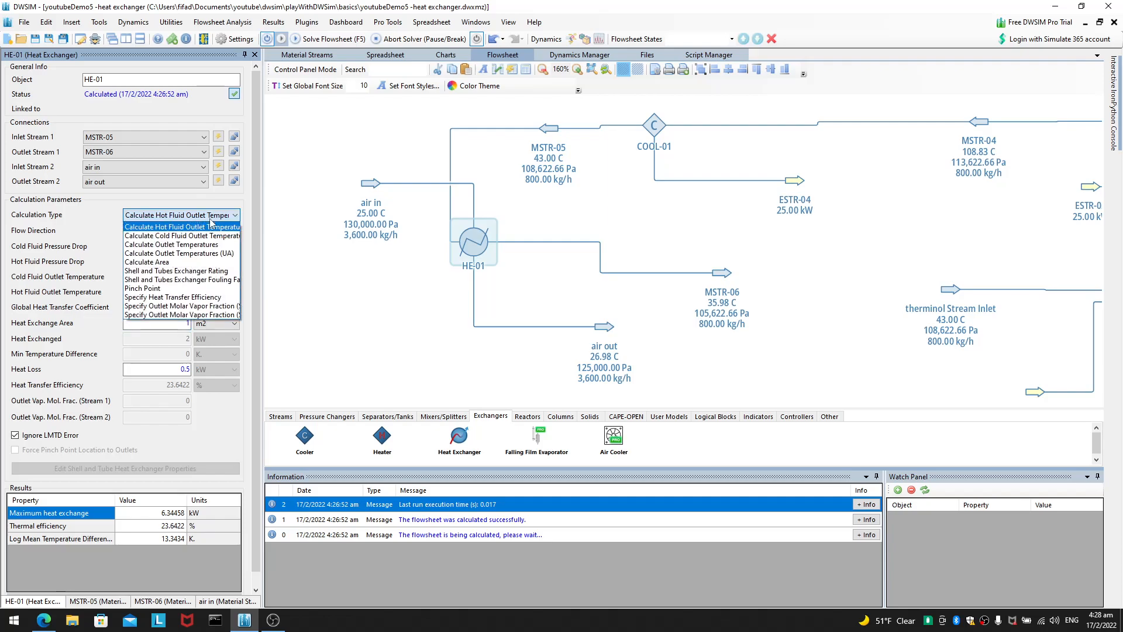
left_click(231, 264)
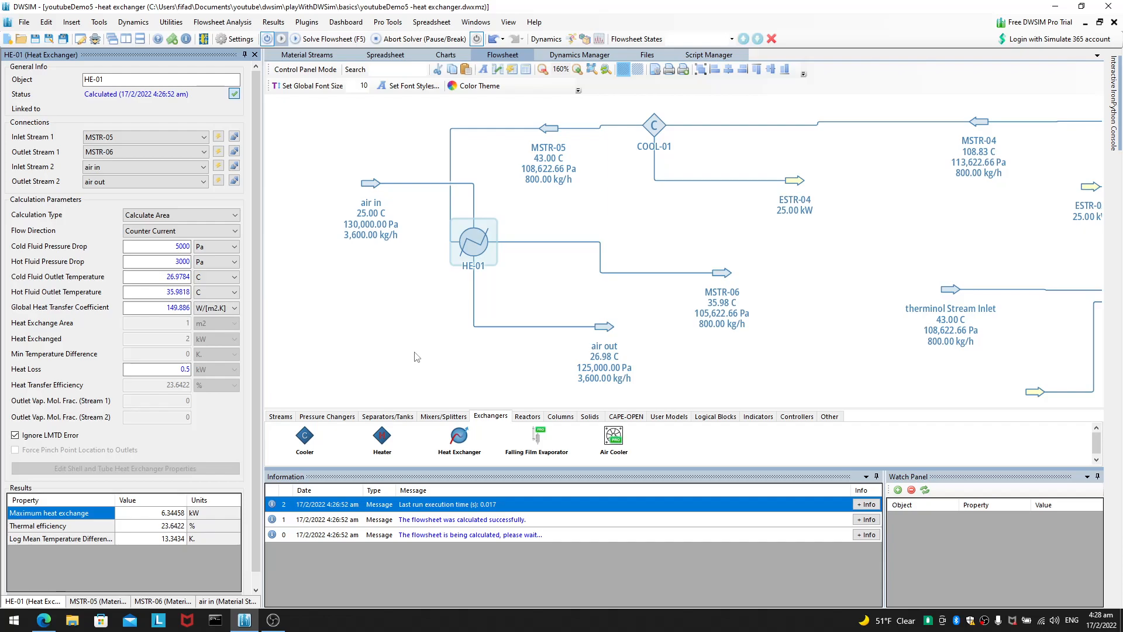
left_click(167, 276)
left_click(168, 308)
Change HE-01's calculation type to Shell and Tubes Exchanger Rating and view the shell and tube exchanger properties.
left_click(186, 215)
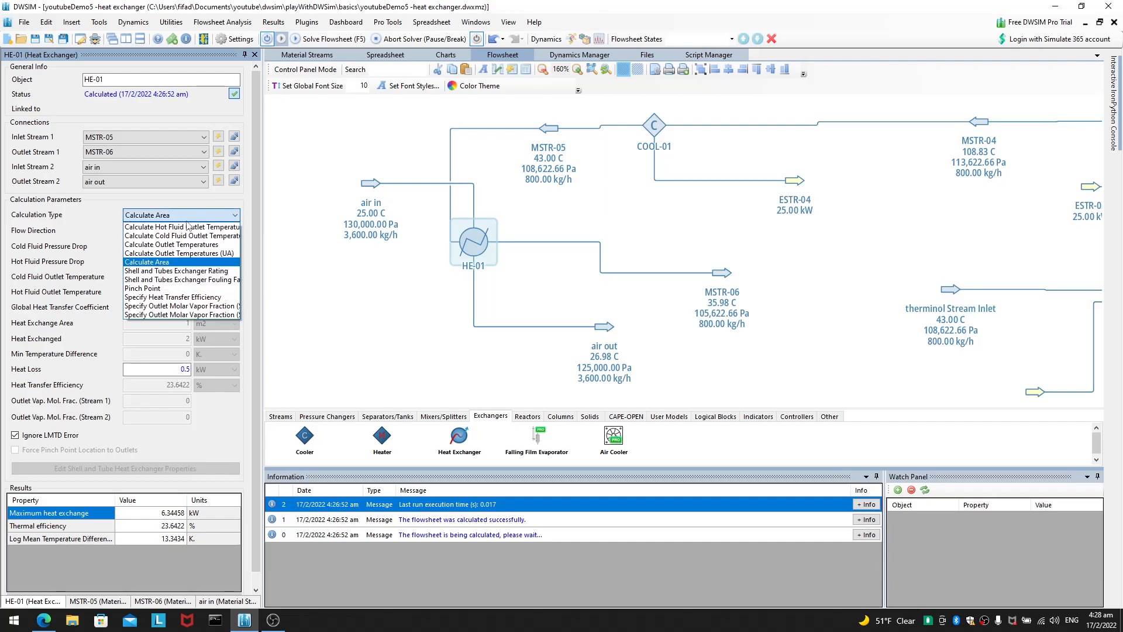
left_click(171, 273)
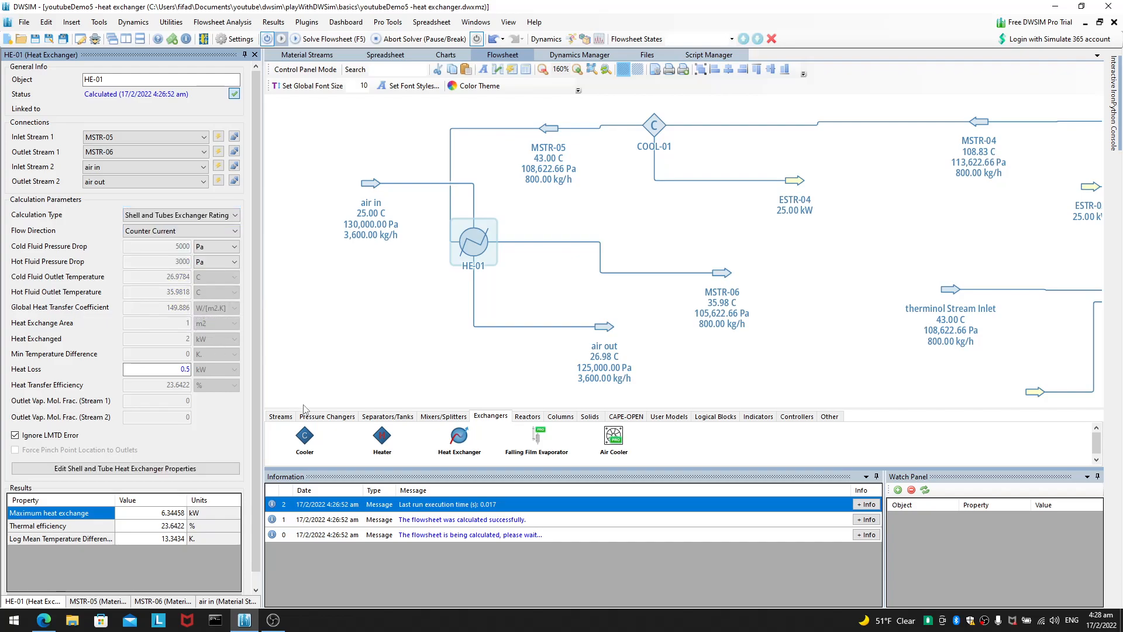
left_click(220, 471)
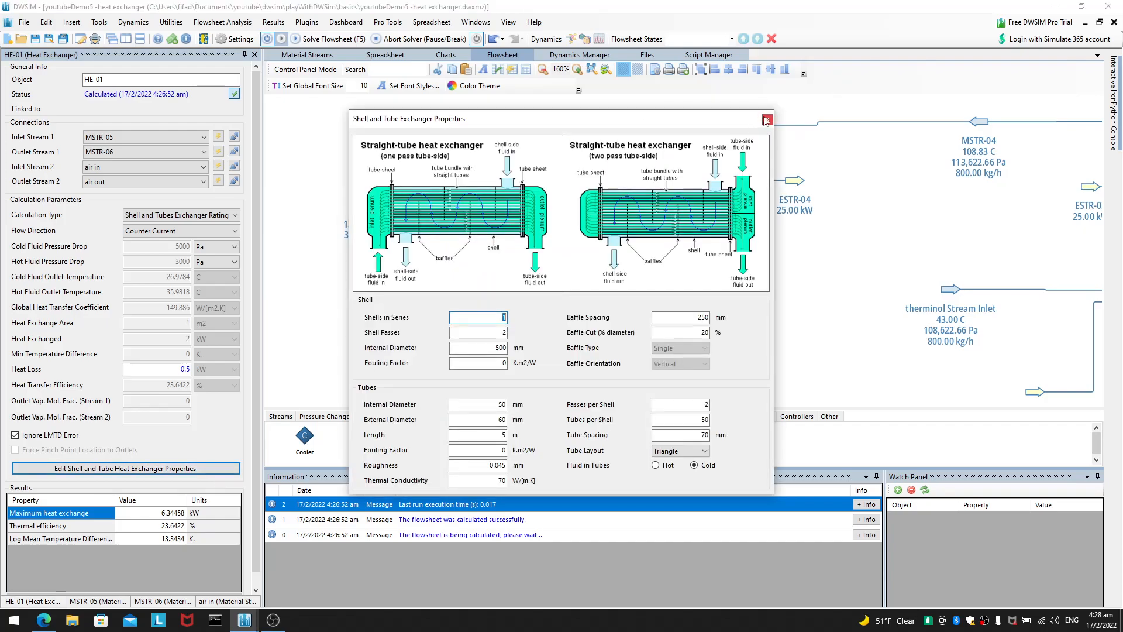
left_click(767, 120)
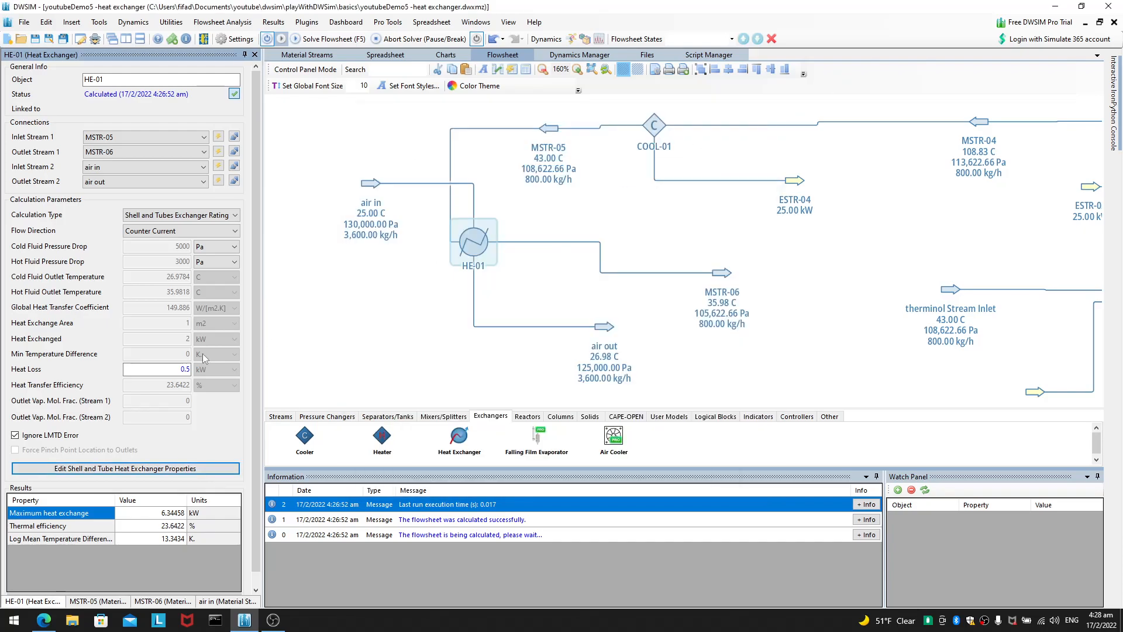
Set the shell passes to 4 in HE-01's shell and tube exchanger properties and review the baffle inputs.
left_click(185, 471)
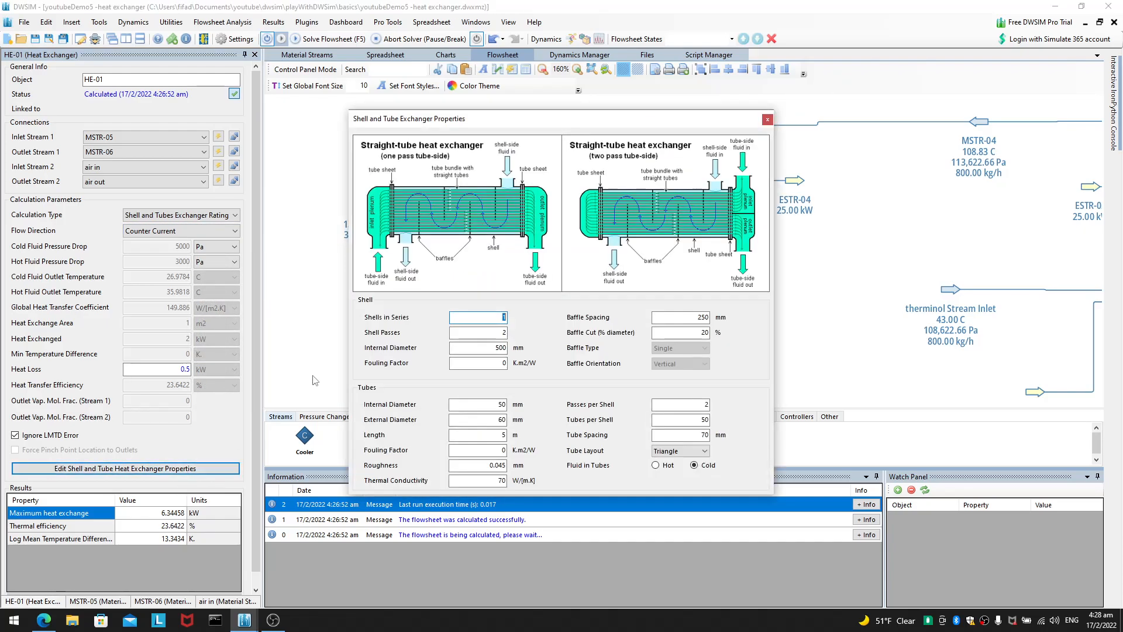
double_click(498, 332)
type("4")
key("Tab")
key("Tab")
left_click_drag(705, 317, 705, 332)
left_click(766, 121)
Try the Shell and Tubes Exchanger Fouling Factor calculation type on HE-01 and view its shell and tube properties.
left_click(199, 215)
left_click(227, 284)
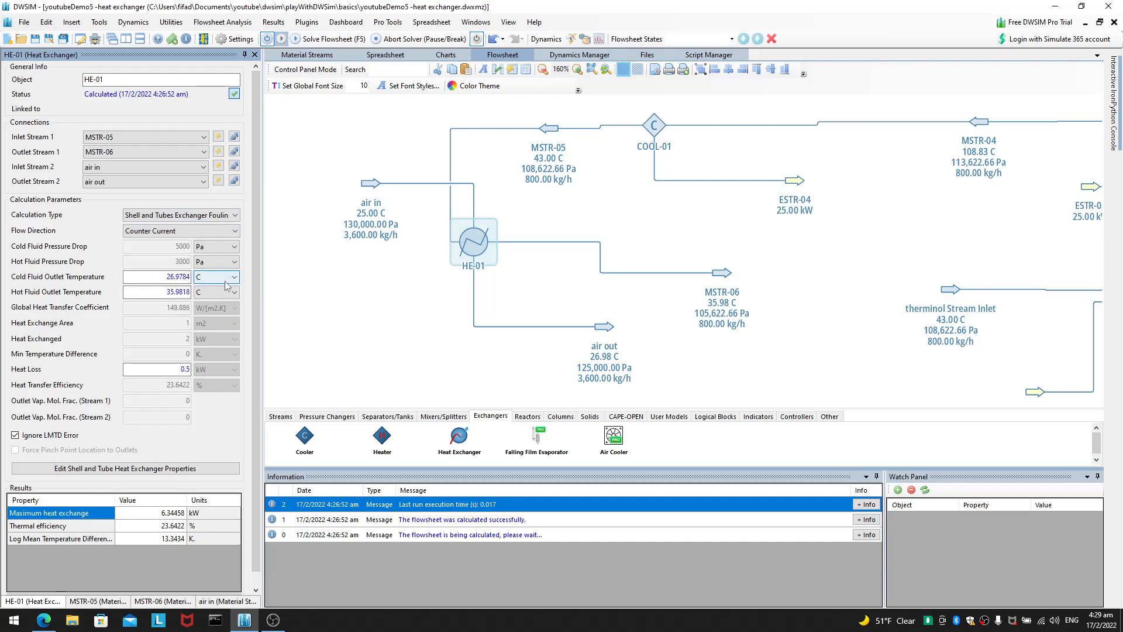
left_click(125, 468)
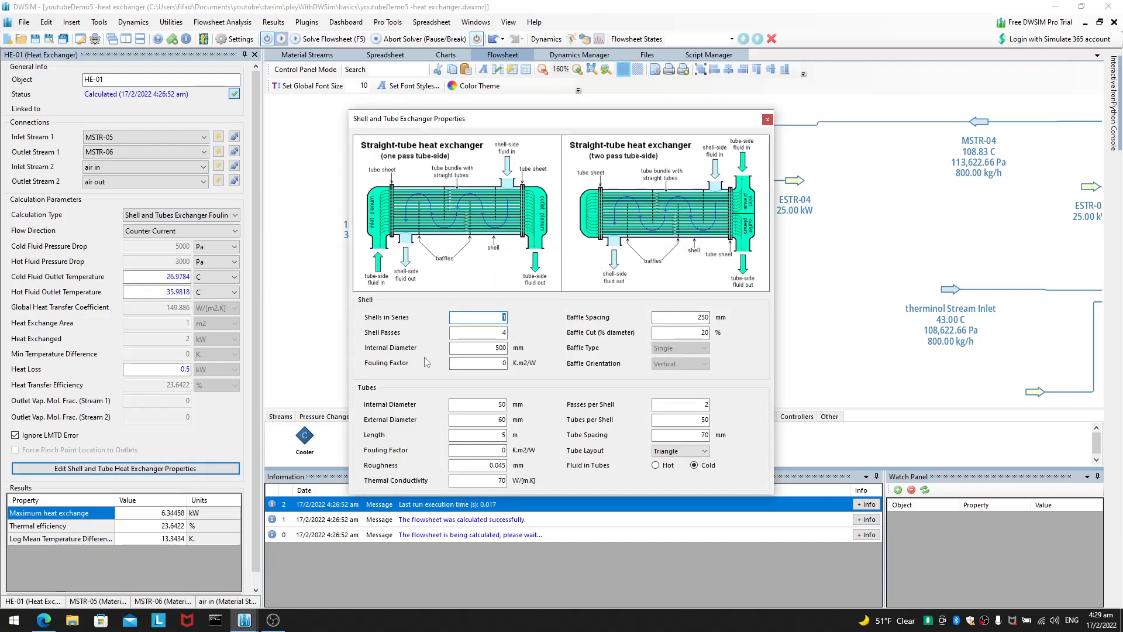
left_click(768, 120)
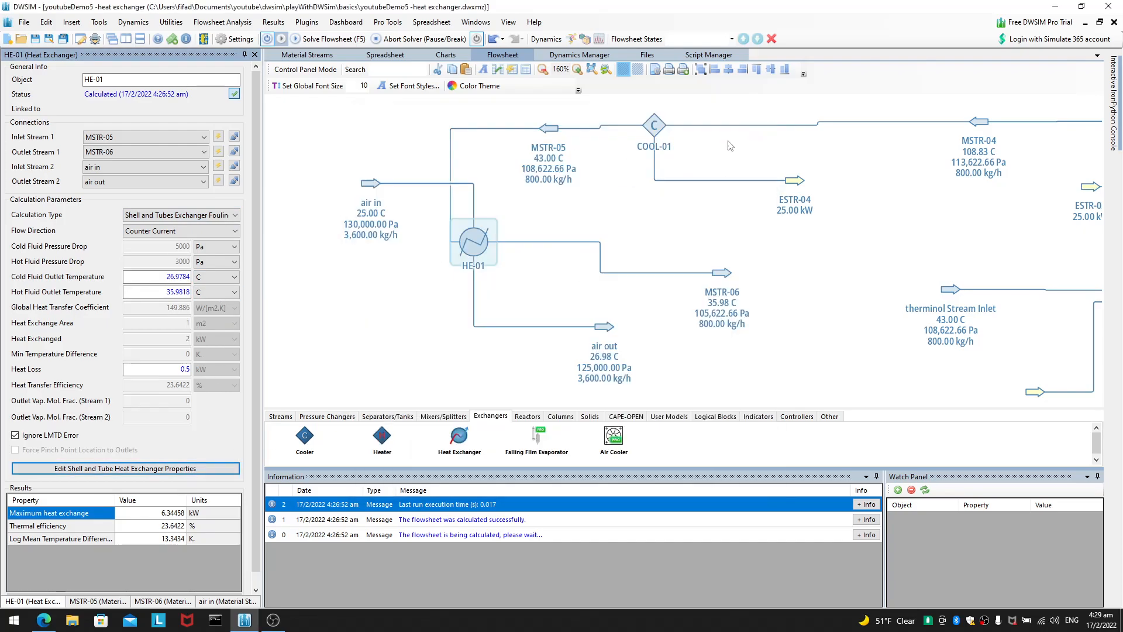
Switch HE-01 back to Shell and Tubes Exchanger Rating and compare its shell and tube properties.
left_click(134, 215)
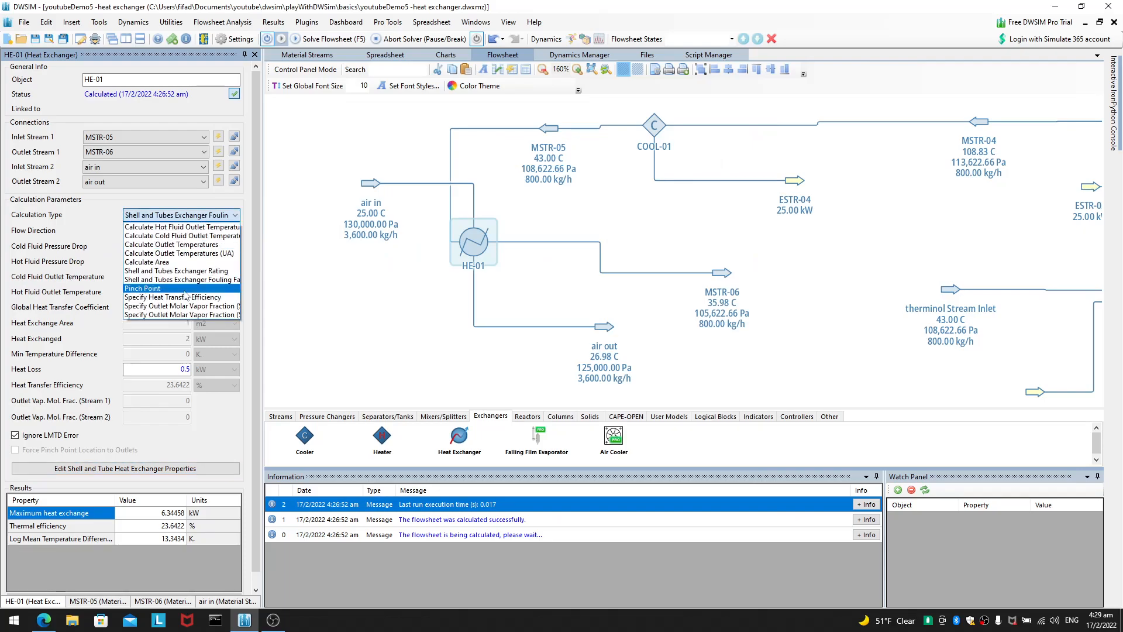
left_click(211, 273)
left_click(185, 468)
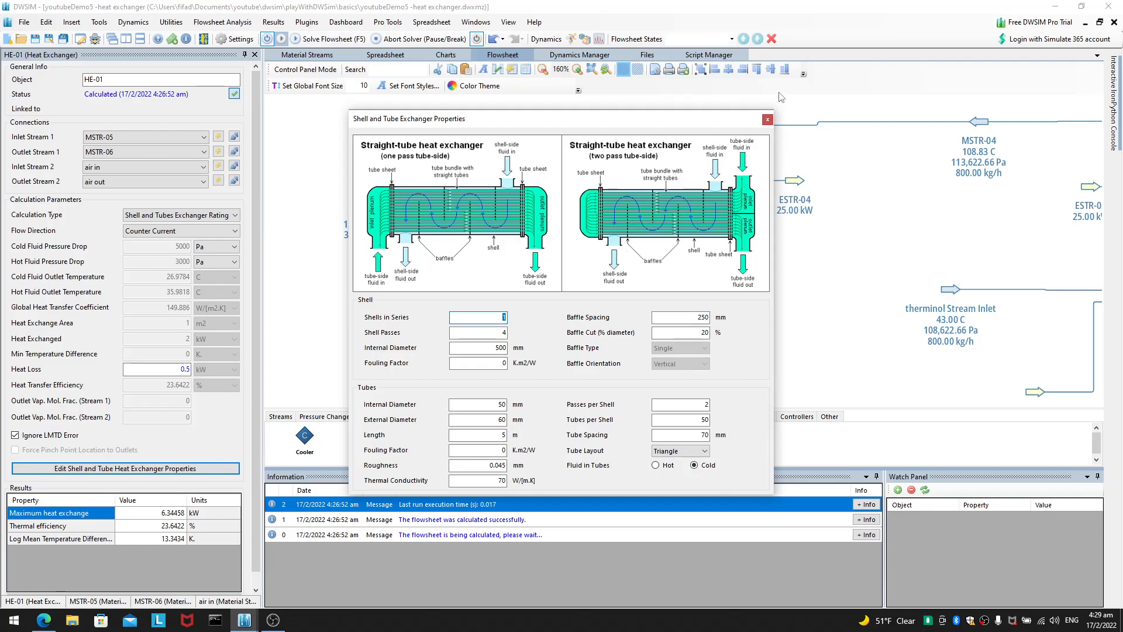
left_click(767, 120)
Change HE-01's calculation type to Shell and Tubes Exchanger Fouling Factor and check the shell's fouling factor input.
left_click(198, 217)
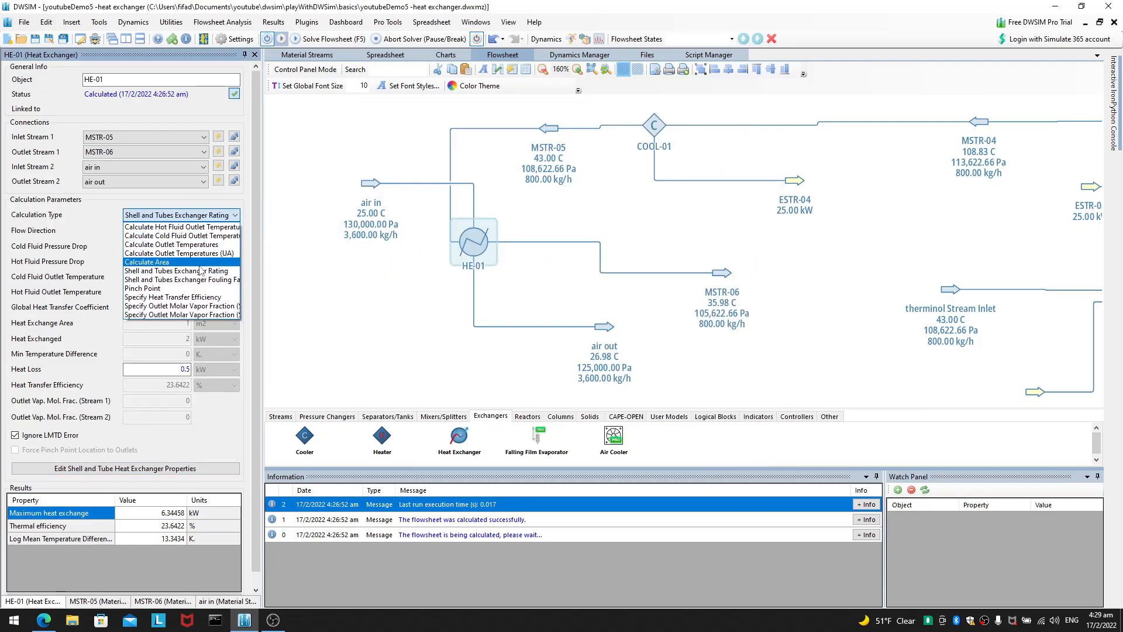
left_click(203, 280)
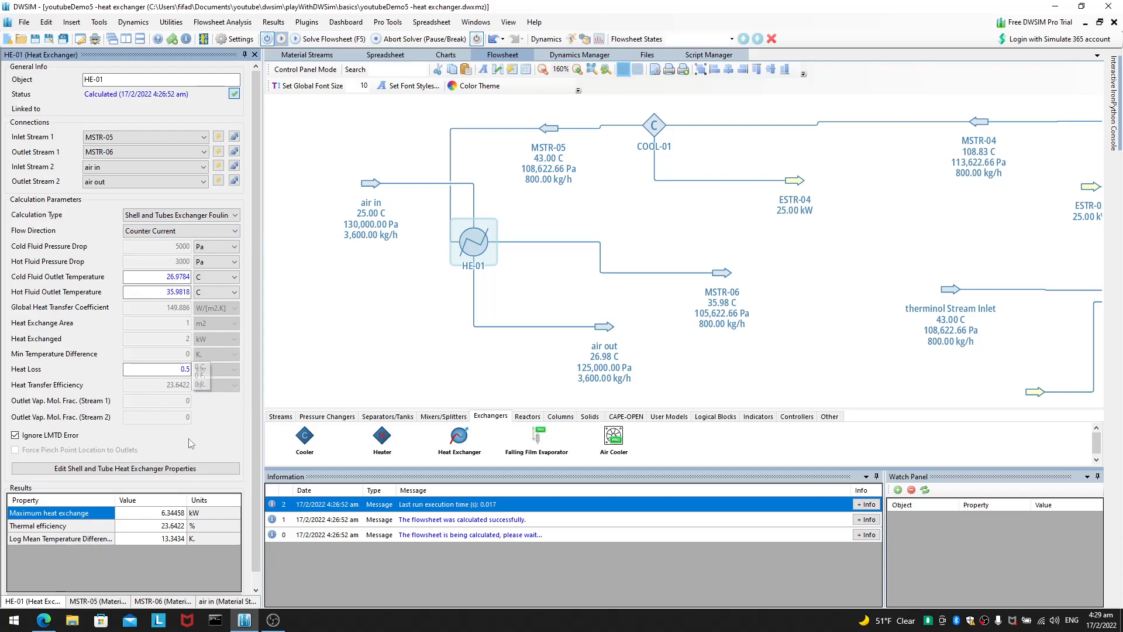
left_click(195, 471)
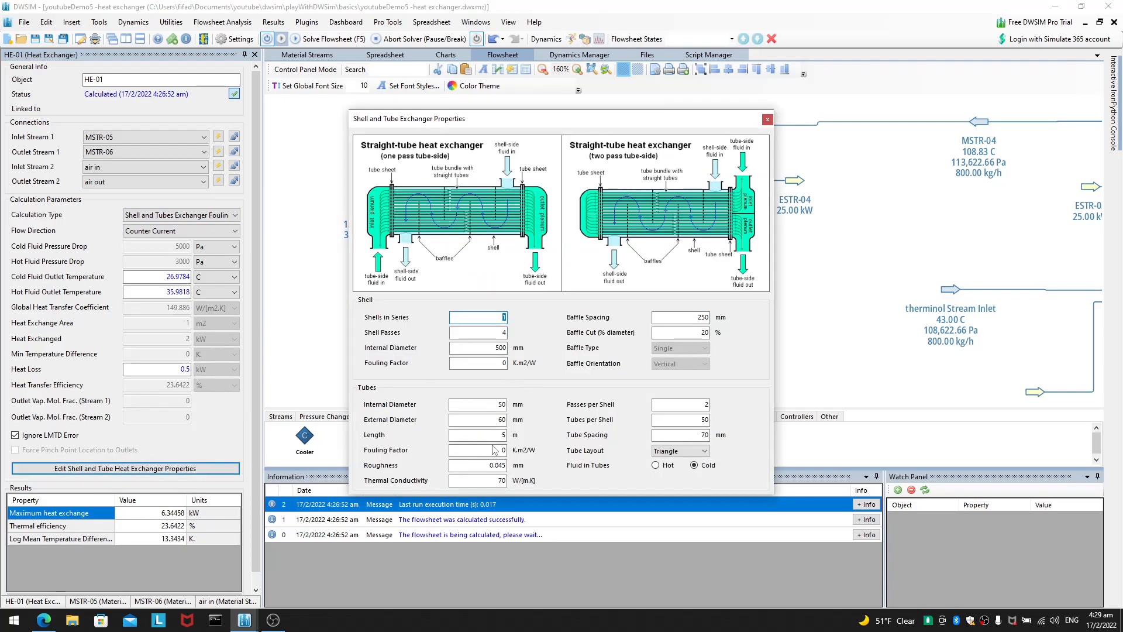
left_click(494, 362)
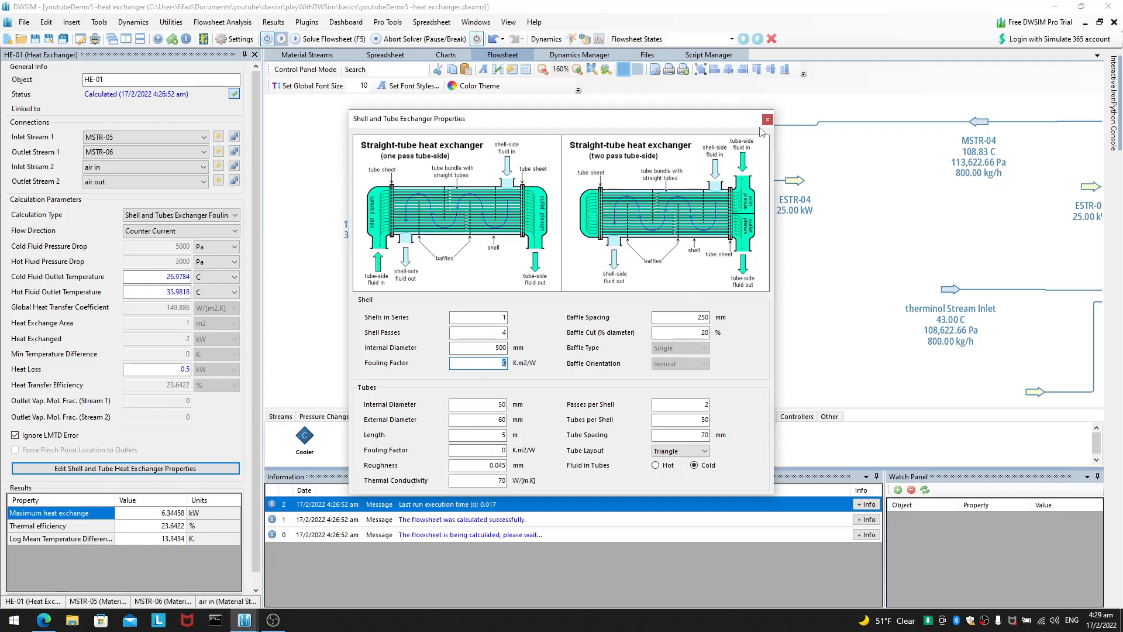
Set the tube layout to Rotated Square in HE-01's shell and tube exchanger properties and close them.
left_click(703, 452)
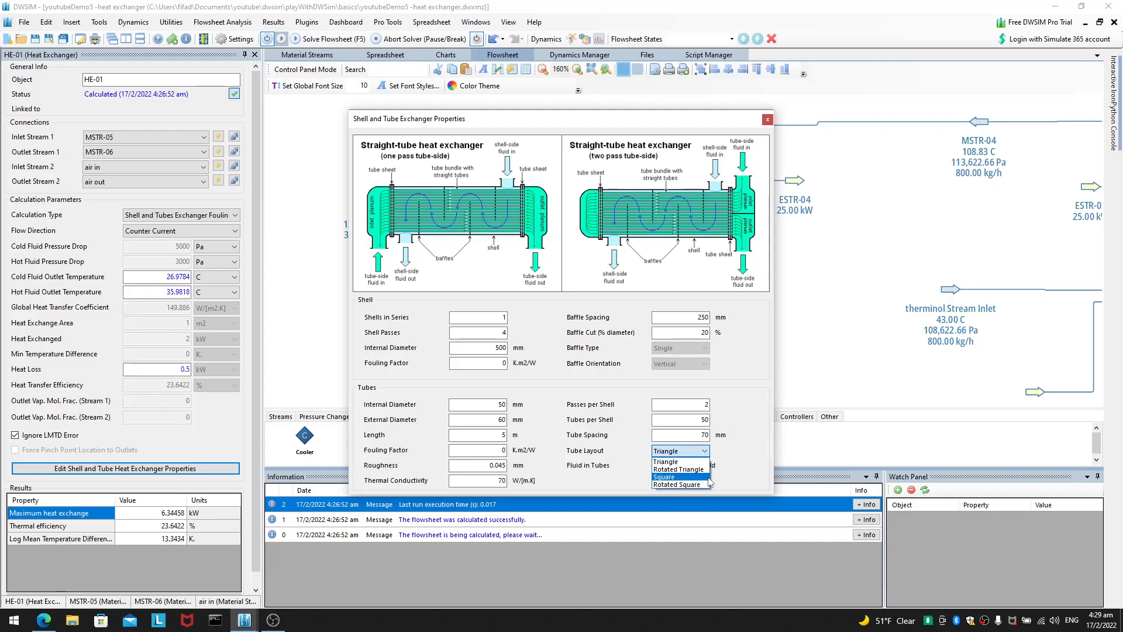
left_click(697, 484)
left_click(695, 452)
left_click(696, 485)
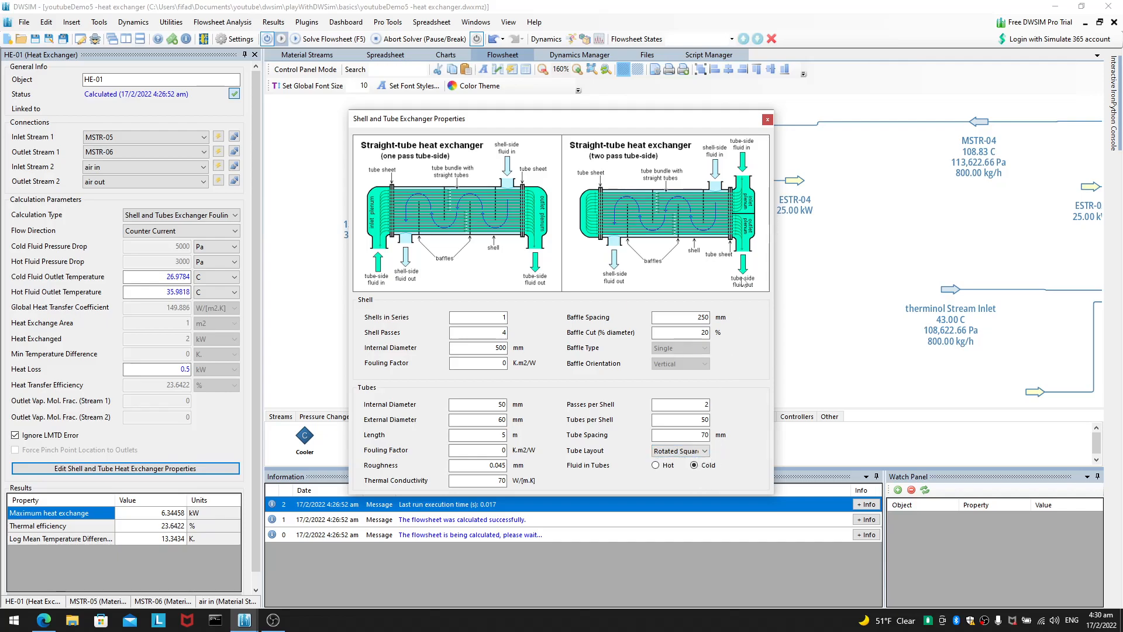
left_click(767, 120)
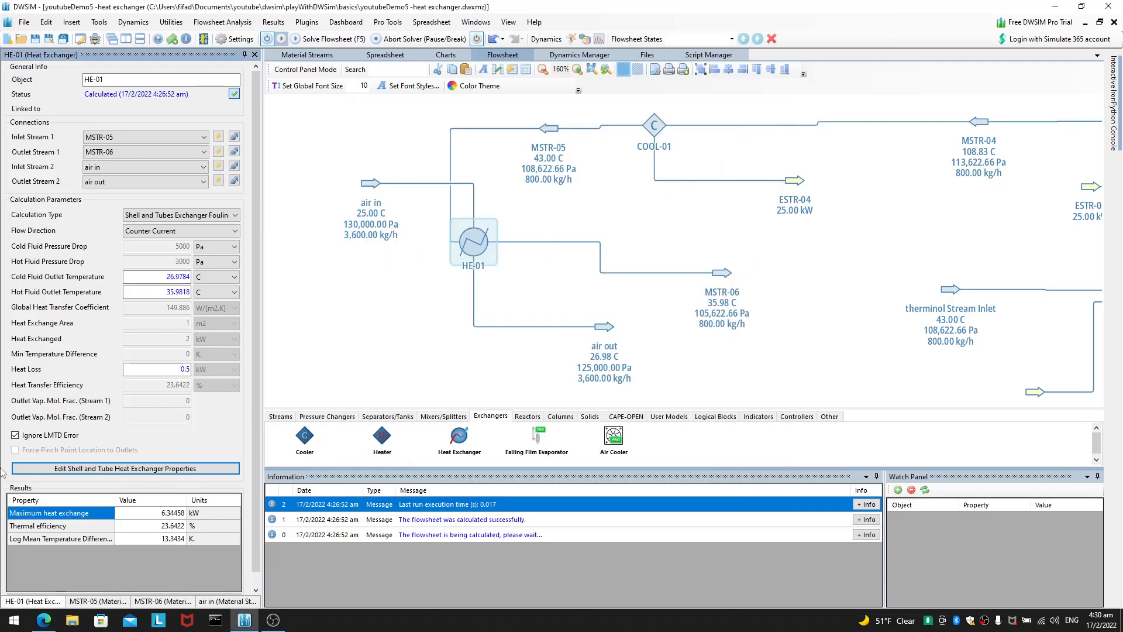
Try the Shell and Tubes Exchanger Rating calculation type on HE-01 and review its shell and tube properties.
left_click(209, 218)
left_click(217, 270)
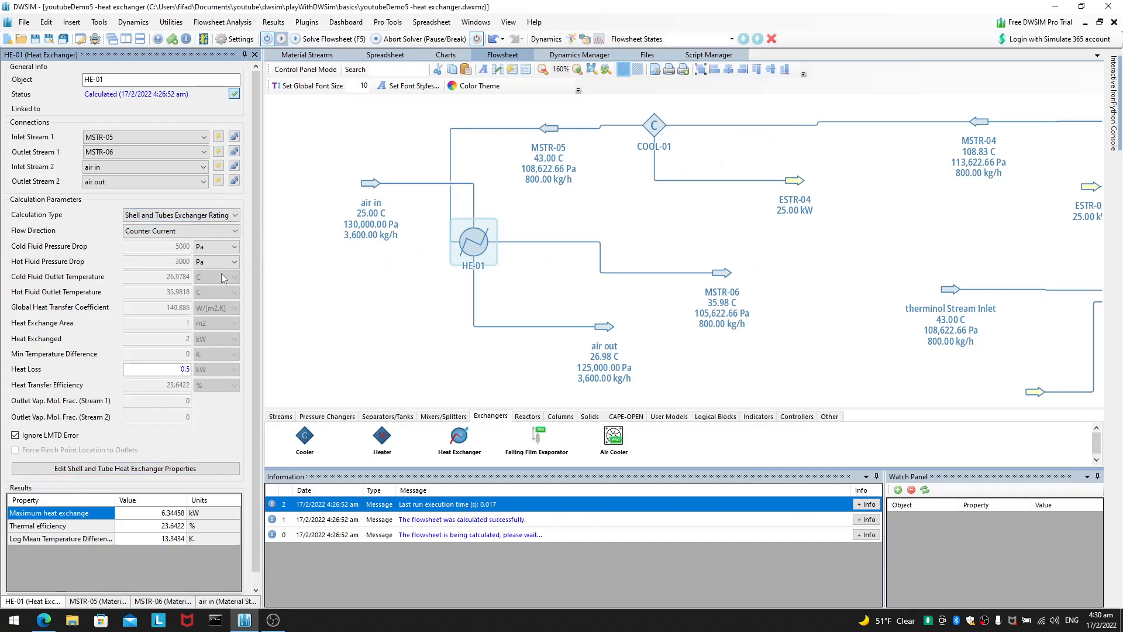
left_click(132, 471)
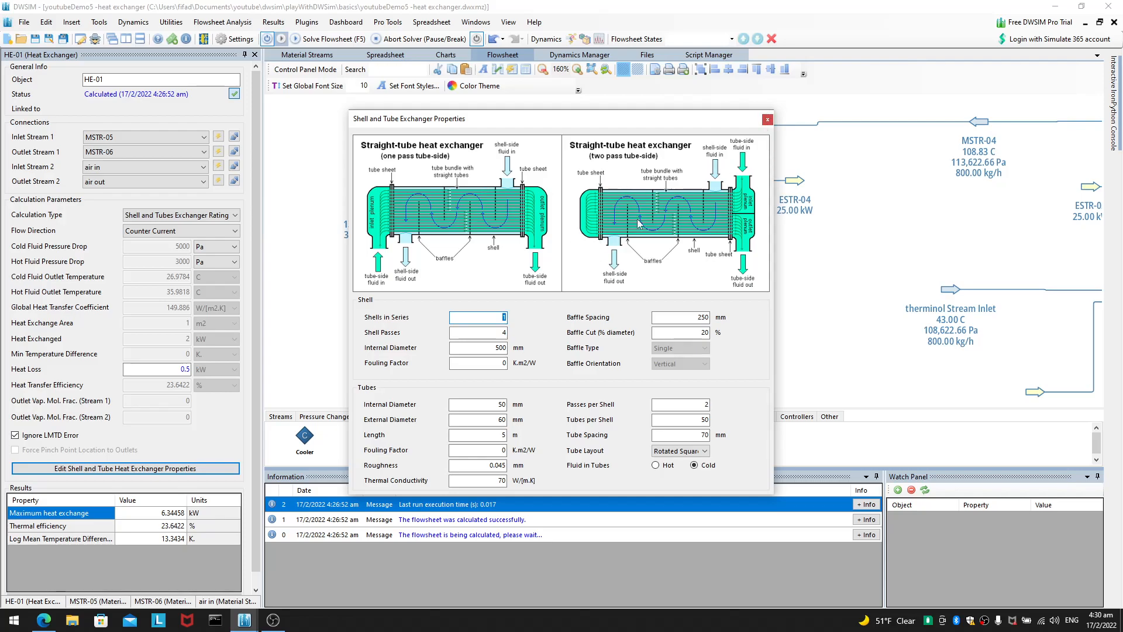
left_click(764, 121)
Set HE-01's calculation type to Pinch Point with a minimum temperature difference of 3 K and solve the flowsheet.
left_click(168, 215)
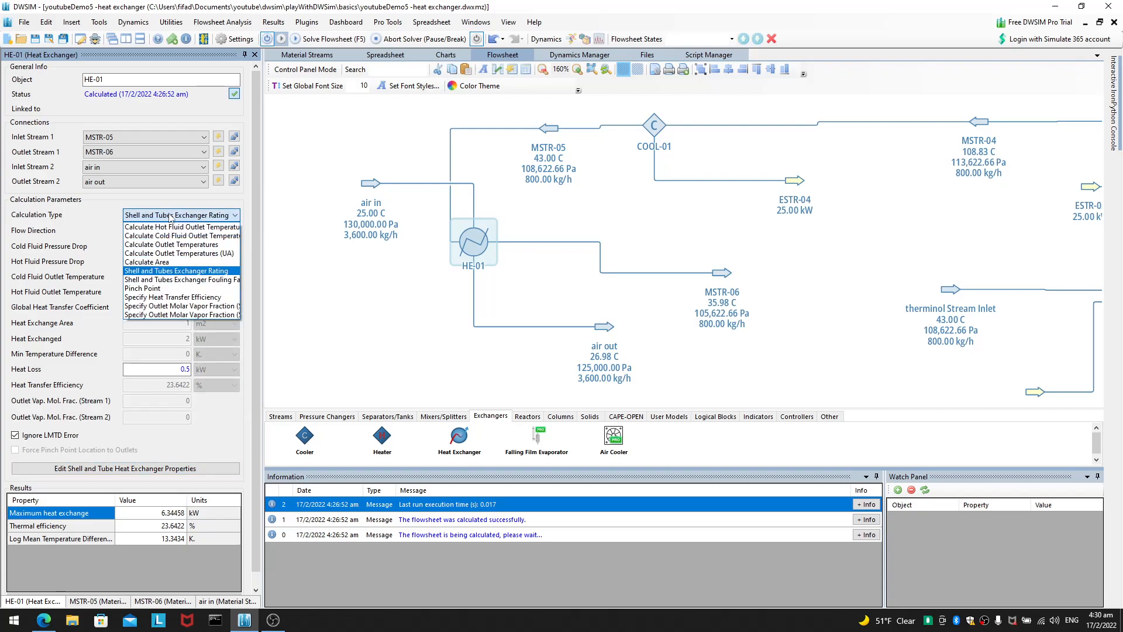
left_click(176, 288)
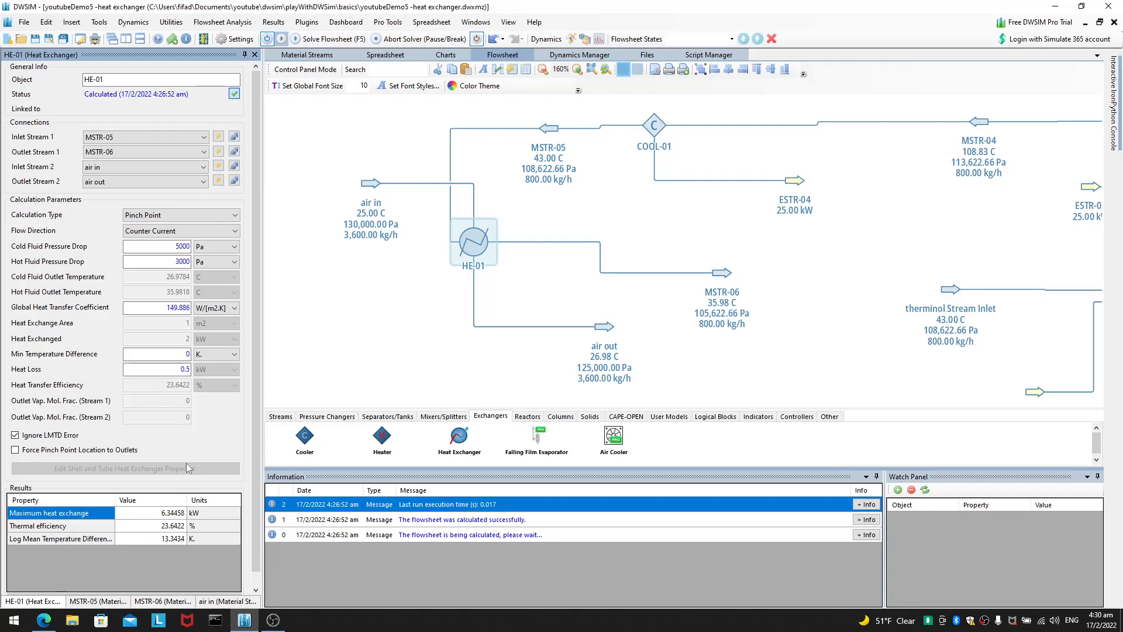
left_click(166, 356)
left_click(310, 40)
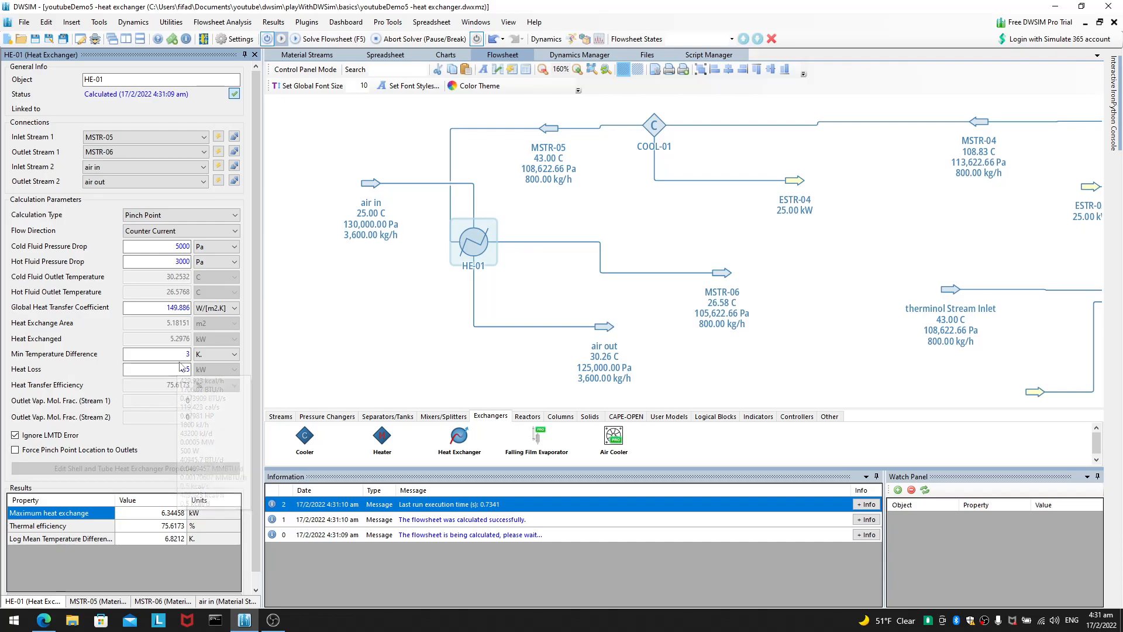
Check HE-01's global heat transfer coefficient input, then switch to Shell and Tubes Exchanger Rating and view its exchanger properties for comparison.
left_click(180, 308)
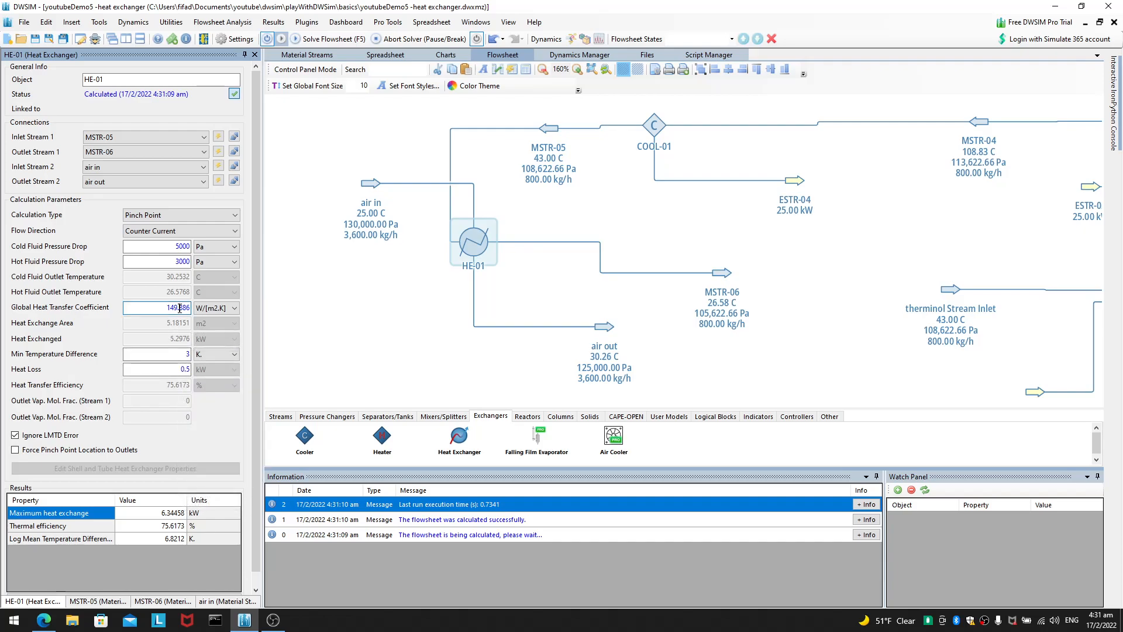
mouse_move(179, 344)
left_click(201, 235)
left_click(201, 234)
left_click(201, 217)
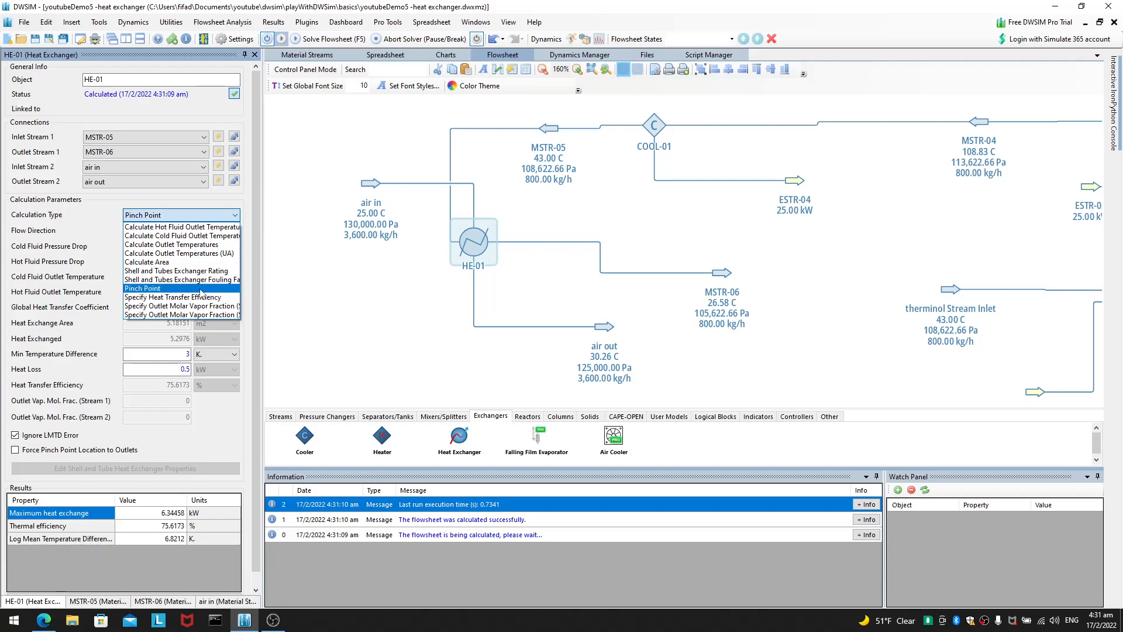
left_click(220, 271)
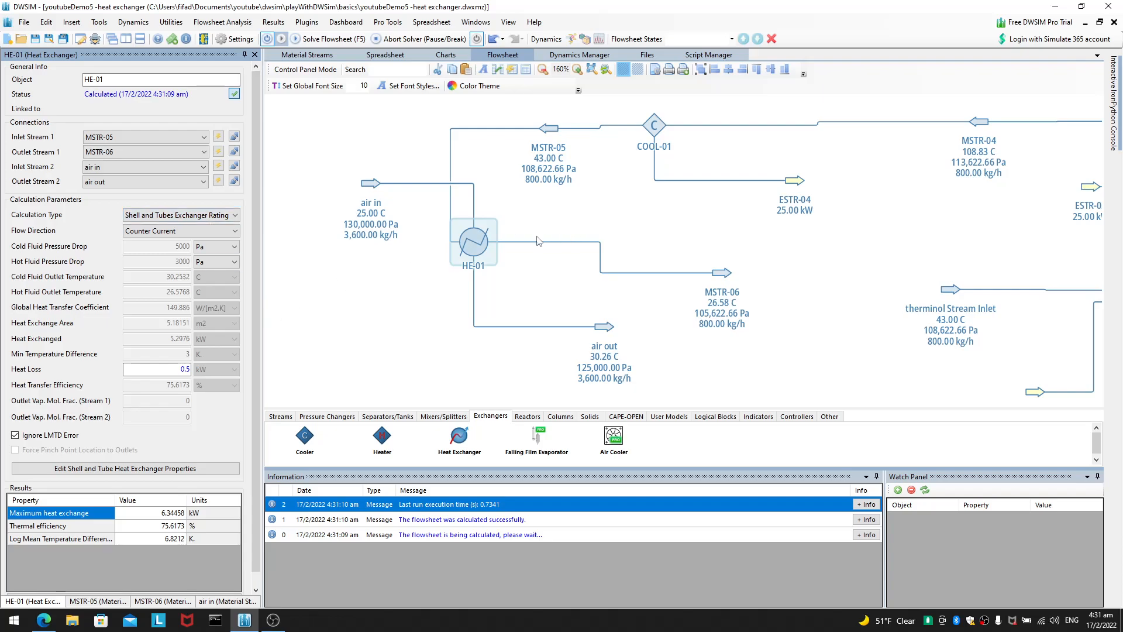
mouse_move(479, 241)
left_click(179, 470)
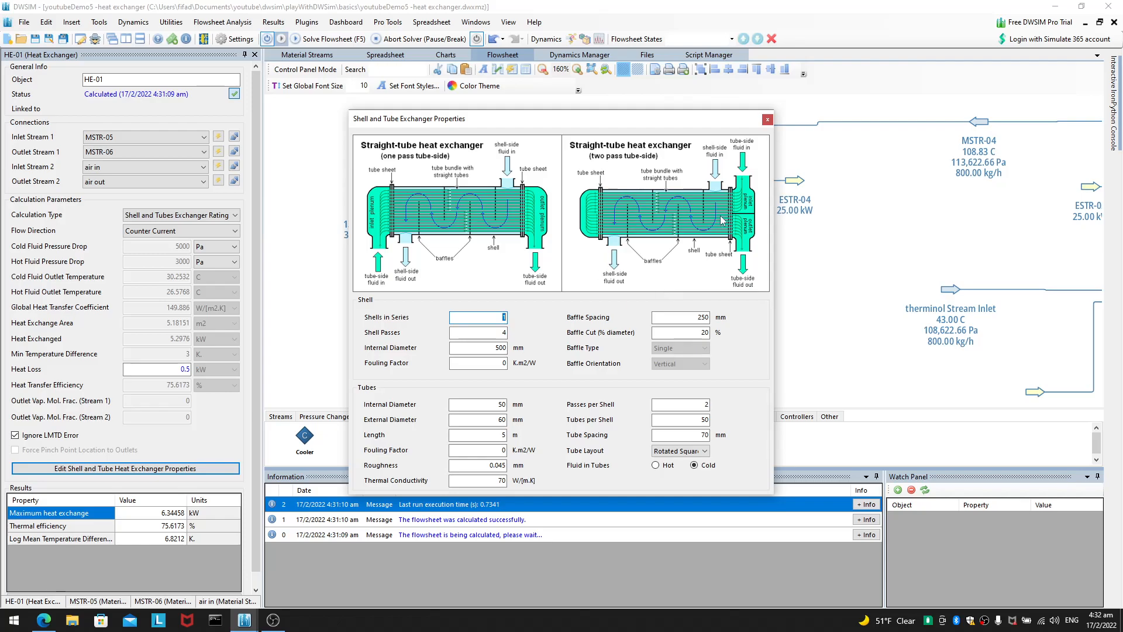
left_click(769, 121)
Return HE-01 to the Pinch Point calculation type and check its global heat transfer coefficient input.
left_click(233, 216)
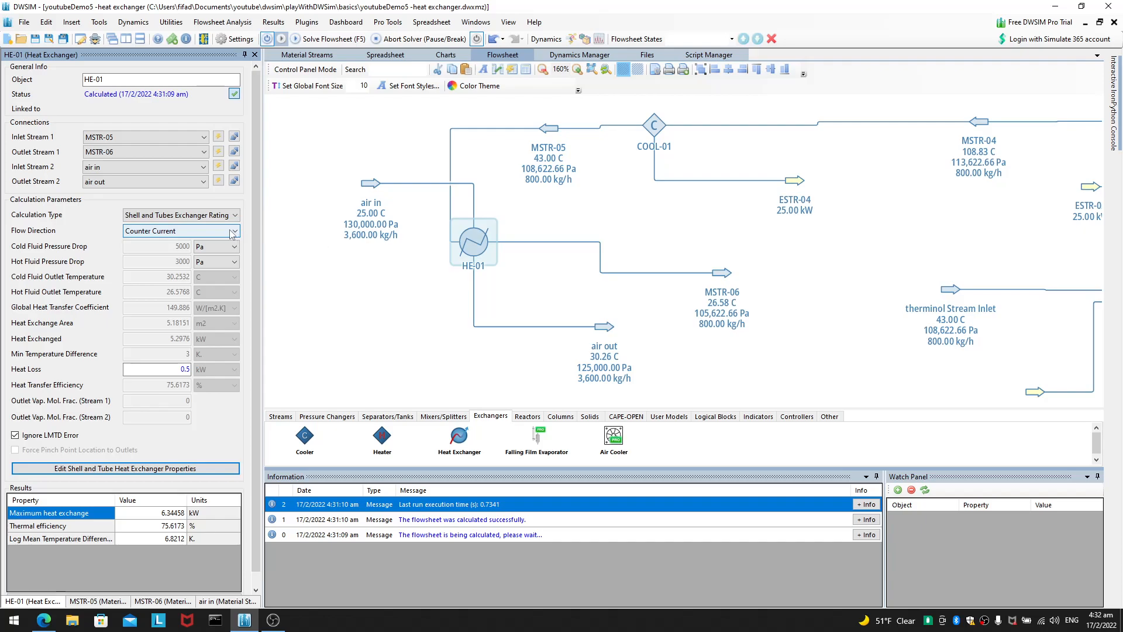
left_click(176, 290)
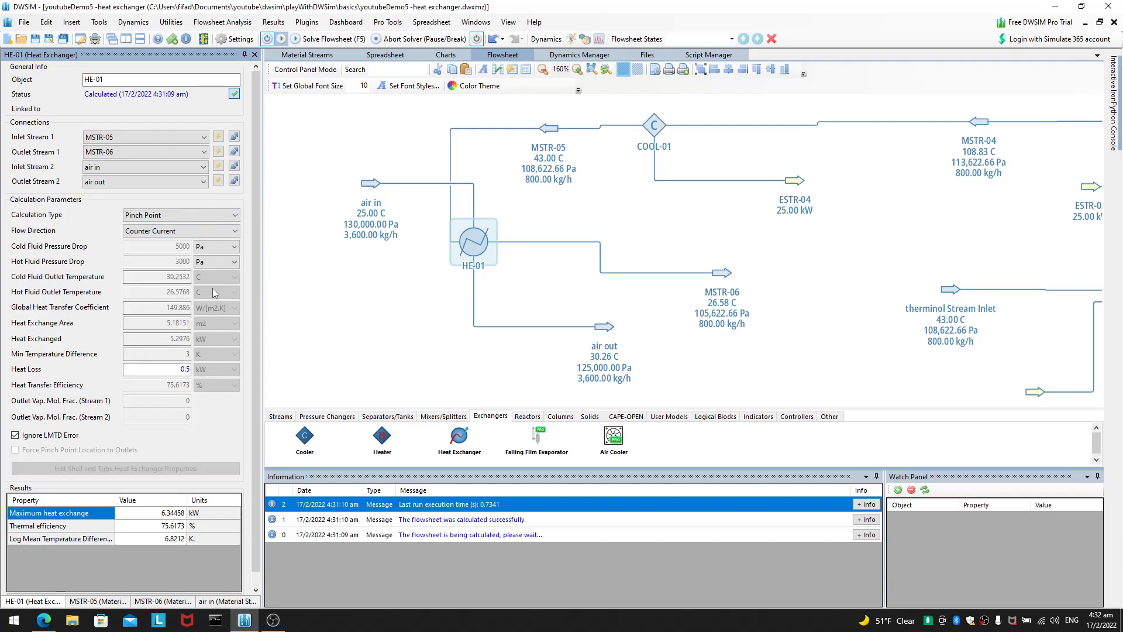
left_click(176, 308)
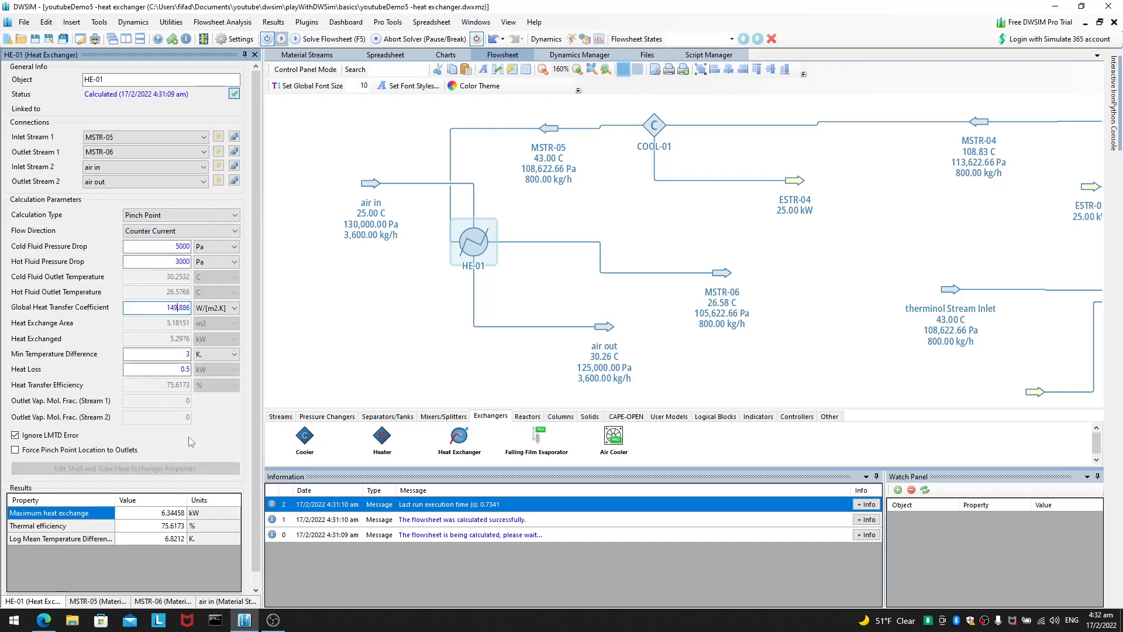
Try the Specify Heat Transfer Efficiency calculation type on HE-01 and examine its efficiency and global heat transfer coefficient inputs.
left_click(234, 216)
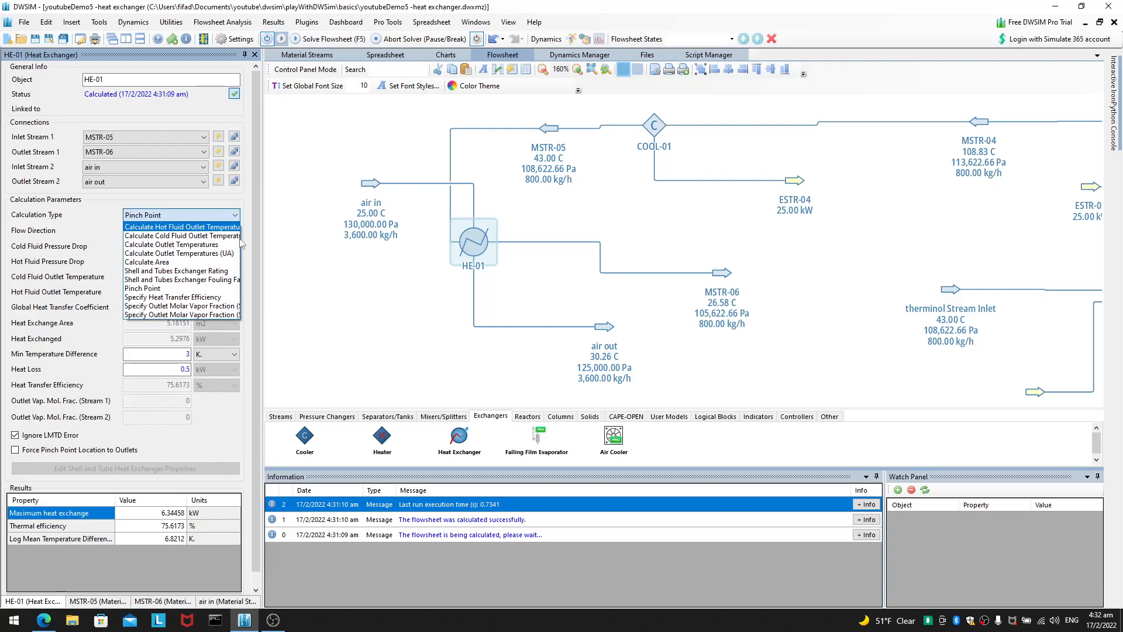
left_click(232, 298)
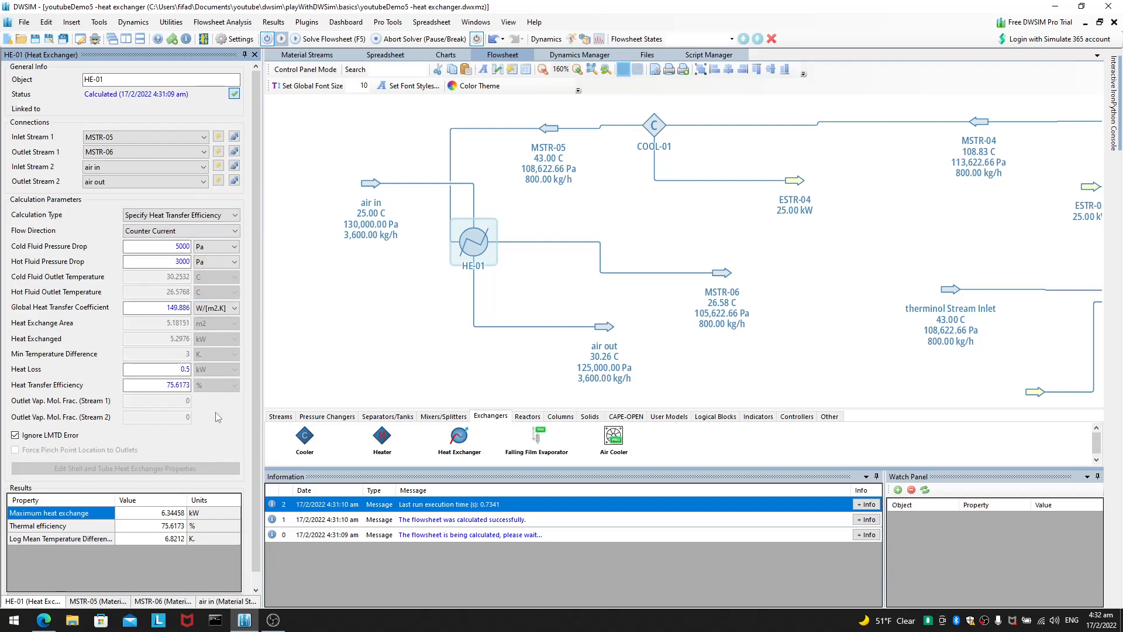
double_click(169, 384)
double_click(165, 303)
left_click(165, 304)
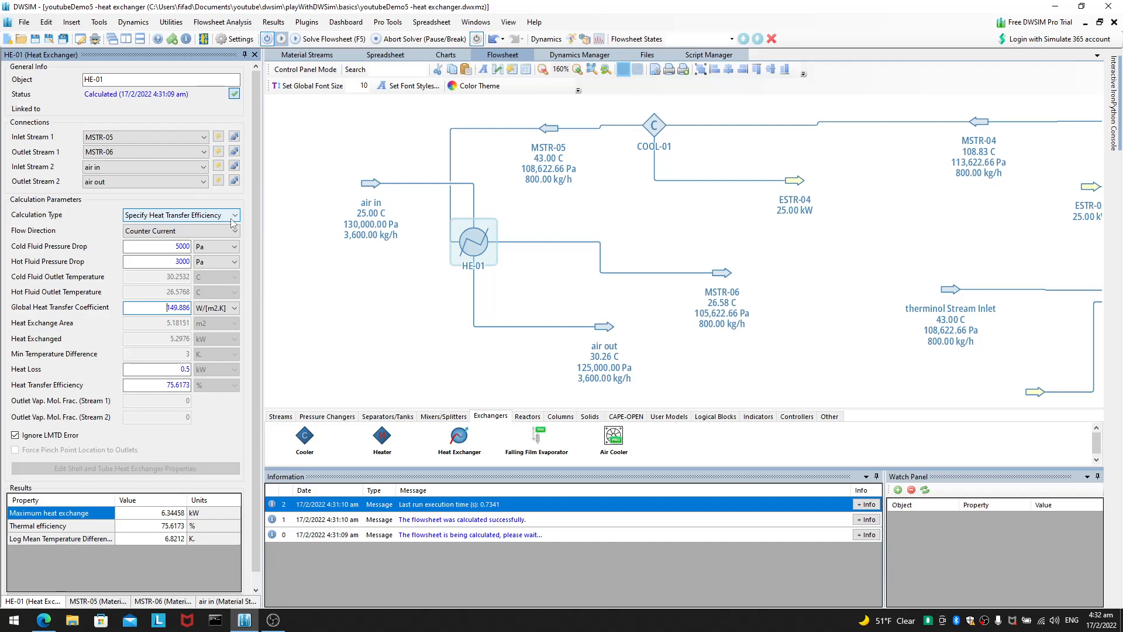
Try both Specify Outlet Molar Vapor Fraction calculation types on HE-01, first for Stream 1 and then for Stream 2.
left_click(231, 217)
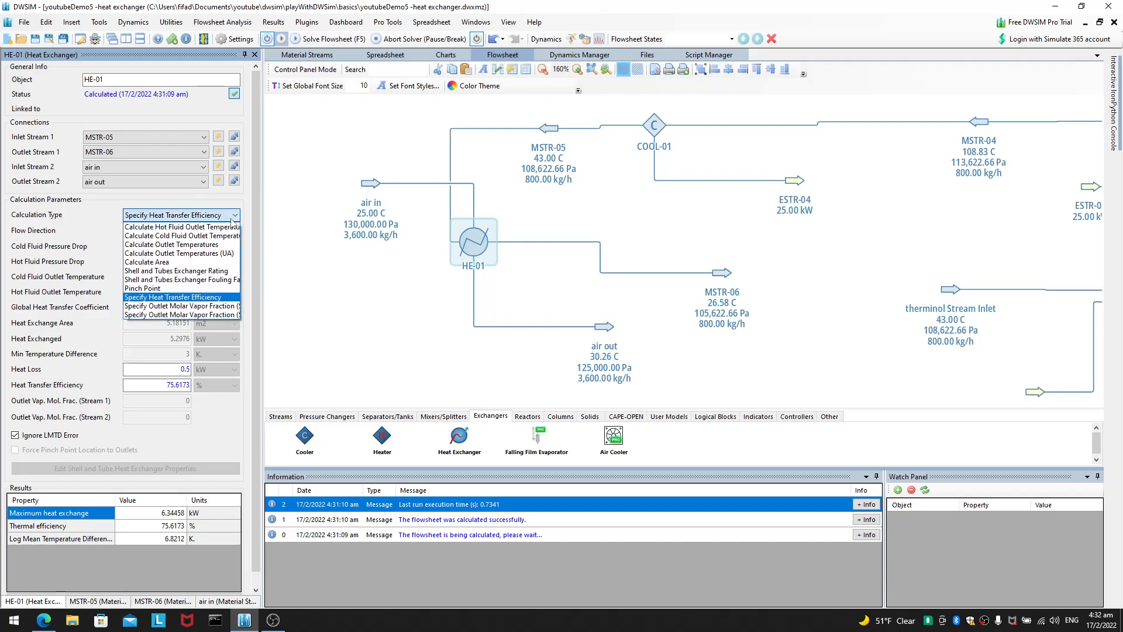
left_click(229, 310)
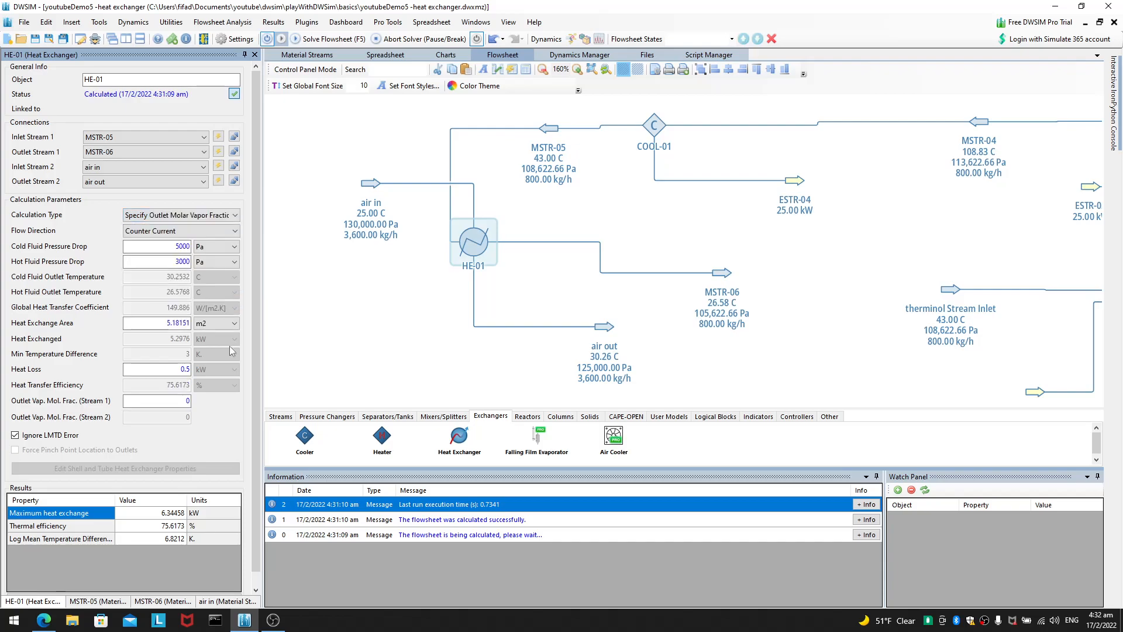
left_click(233, 216)
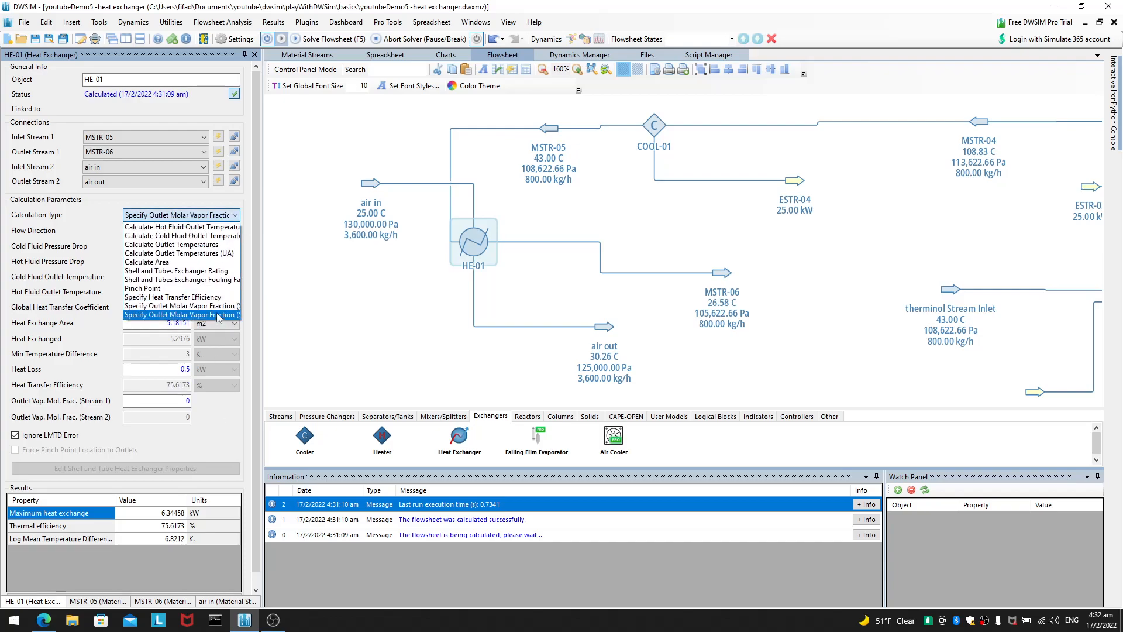
left_click(228, 315)
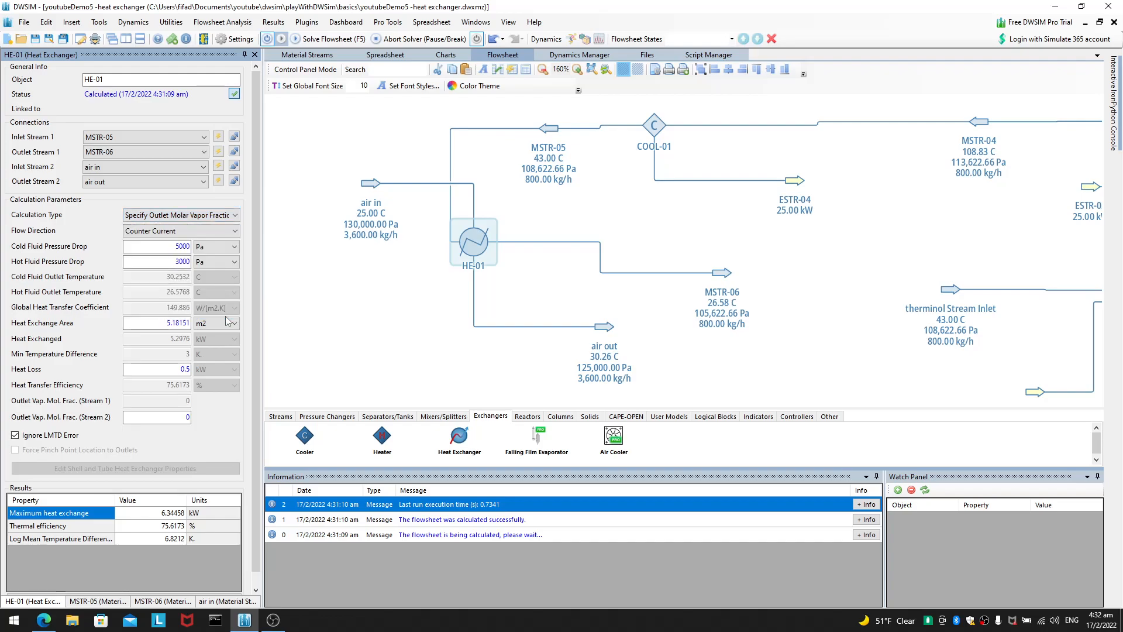
Compare HE-01's inputs between the Shell and Tubes Exchanger Rating and Shell and Tubes Exchanger Fouling Factor calculation types.
left_click(229, 219)
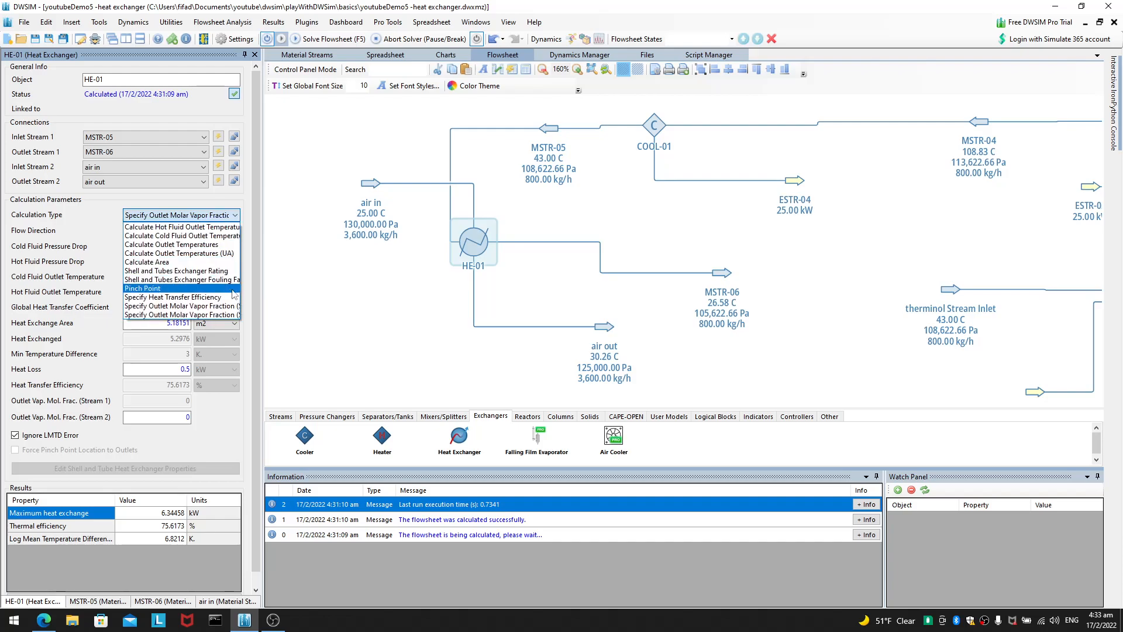
left_click(222, 272)
left_click(228, 217)
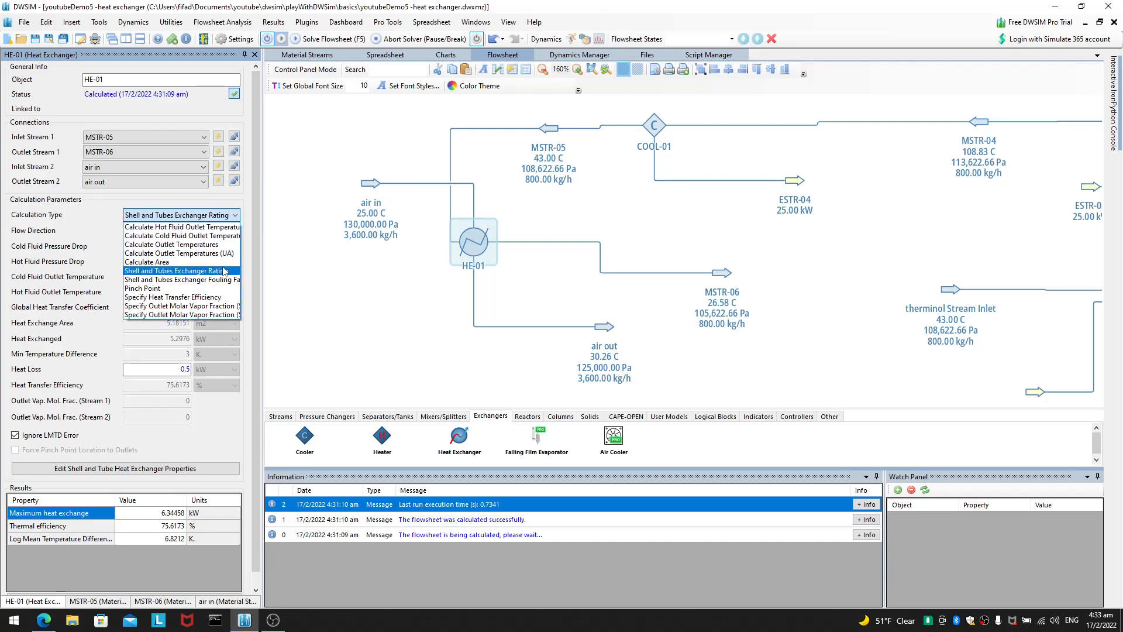
left_click(223, 279)
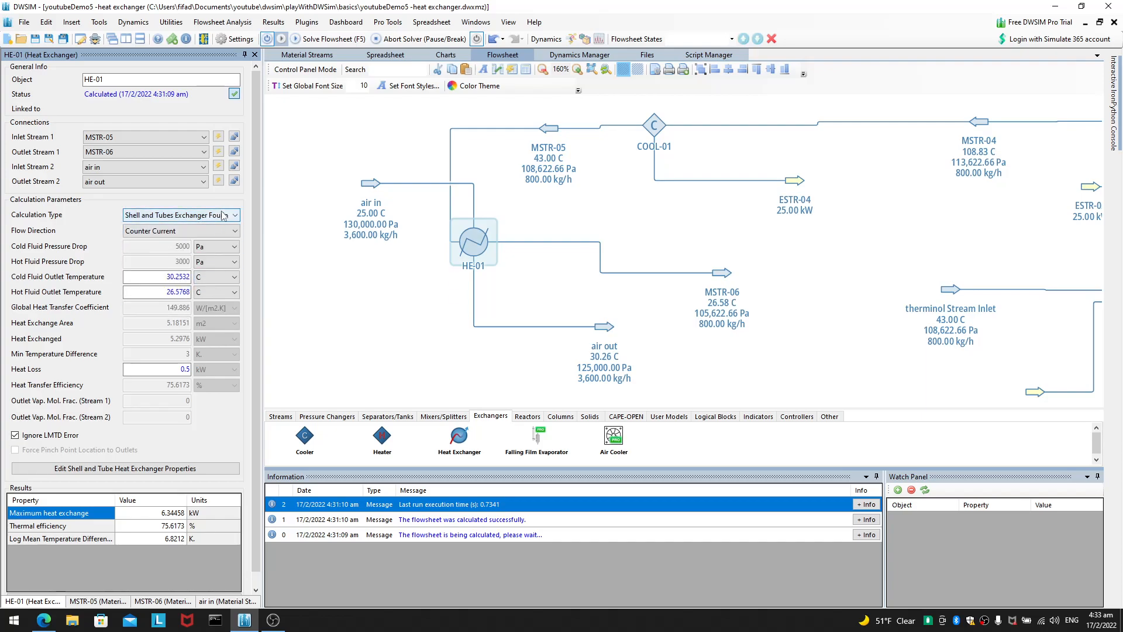
left_click(228, 215)
left_click(209, 272)
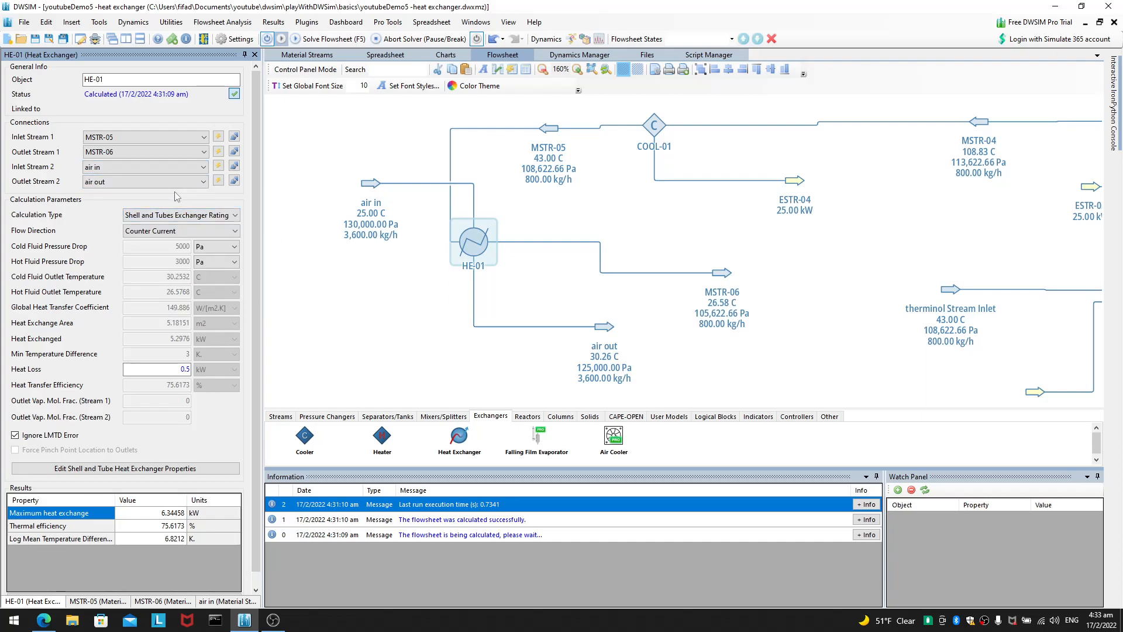
Switch HE-01 to Calculate Outlet Temperatures (UA) and enter a global heat transfer coefficient of 1000 W/[m2.K].
left_click(181, 215)
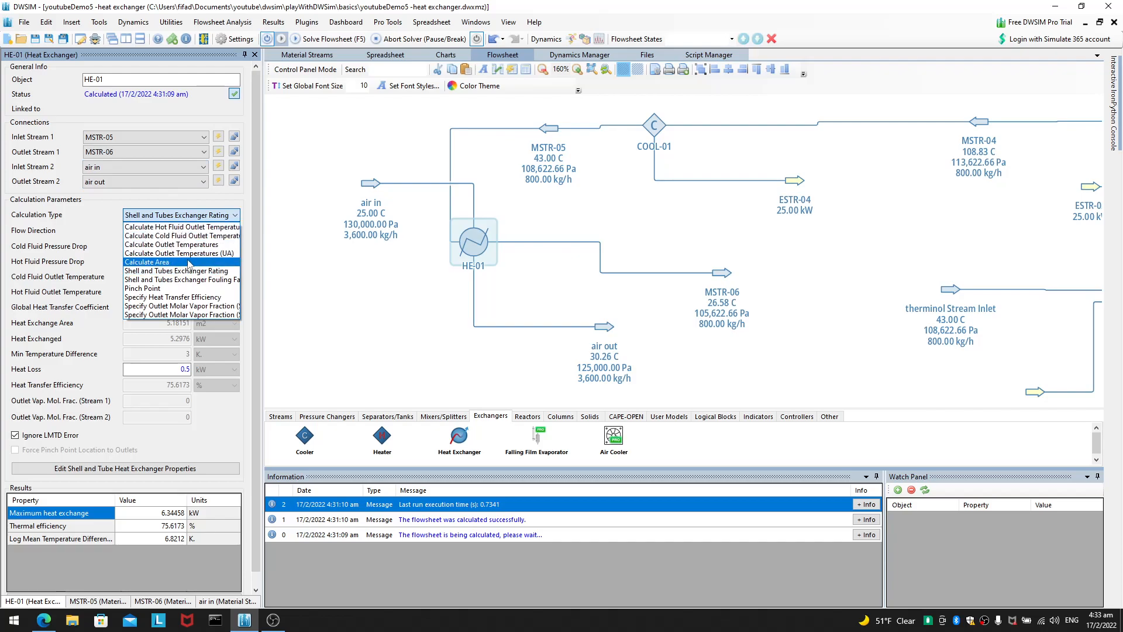
left_click(184, 253)
left_click_drag(164, 308, 279, 339)
type("1000")
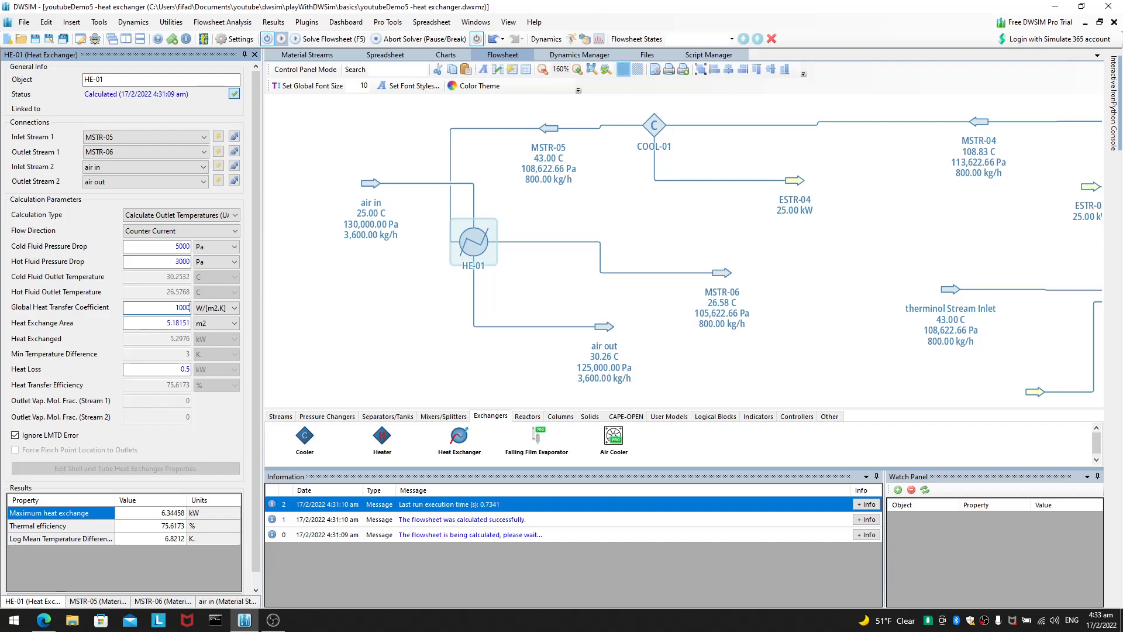
Set HE-01's heat exchange area to 2 m2 and recalculate the exchanger.
double_click(156, 318)
type("2")
key("Return")
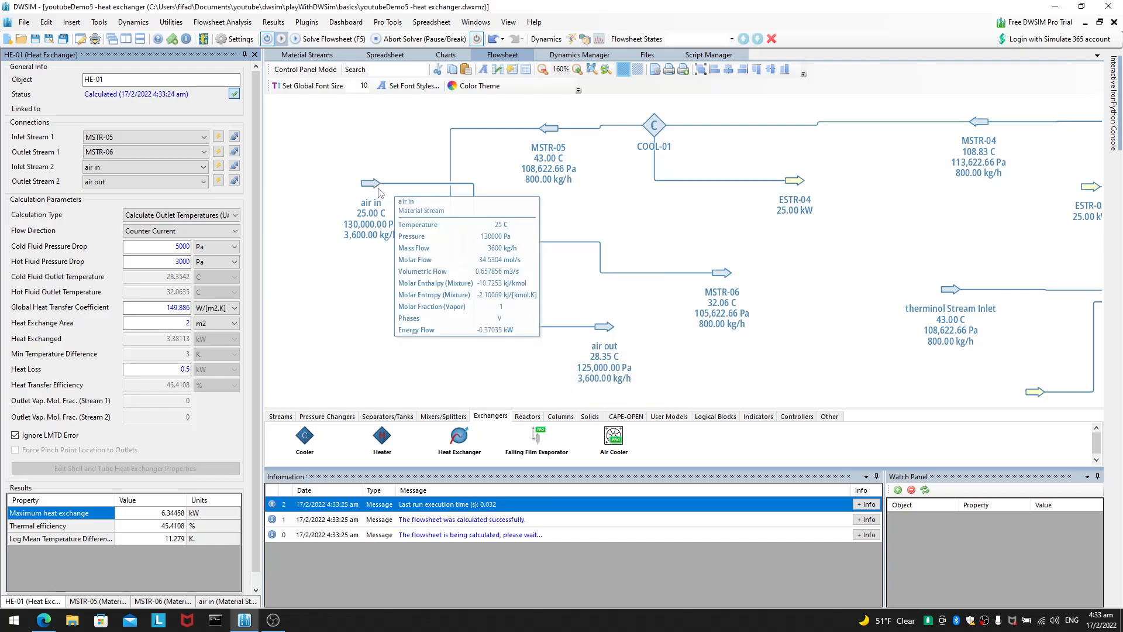
Rearrange the air in, air out and MSTR-06 streams around HE-01 to tidy the flowsheet layout.
left_click_drag(370, 184, 313, 223)
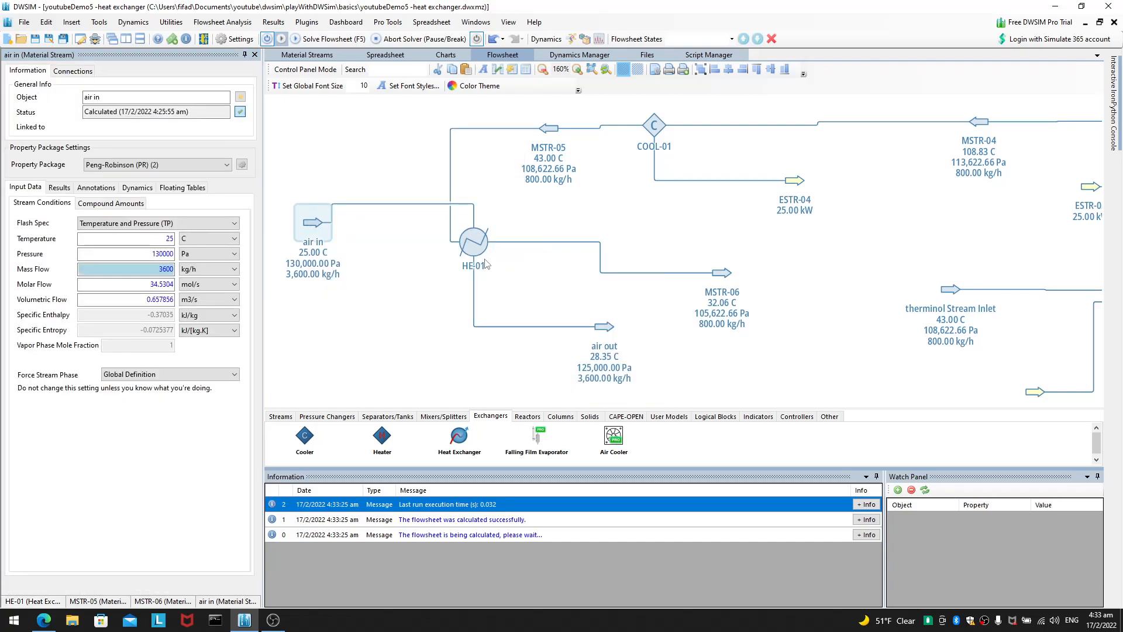
left_click(475, 245)
left_click_drag(598, 331, 541, 348)
left_click_drag(726, 276, 644, 251)
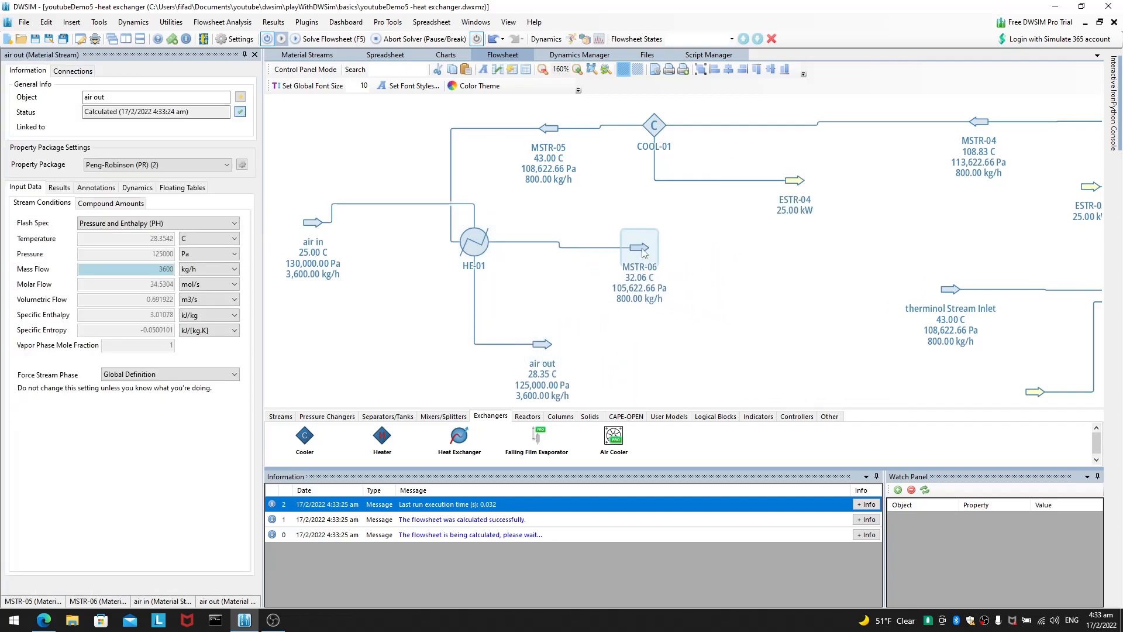
left_click_drag(690, 359, 612, 318)
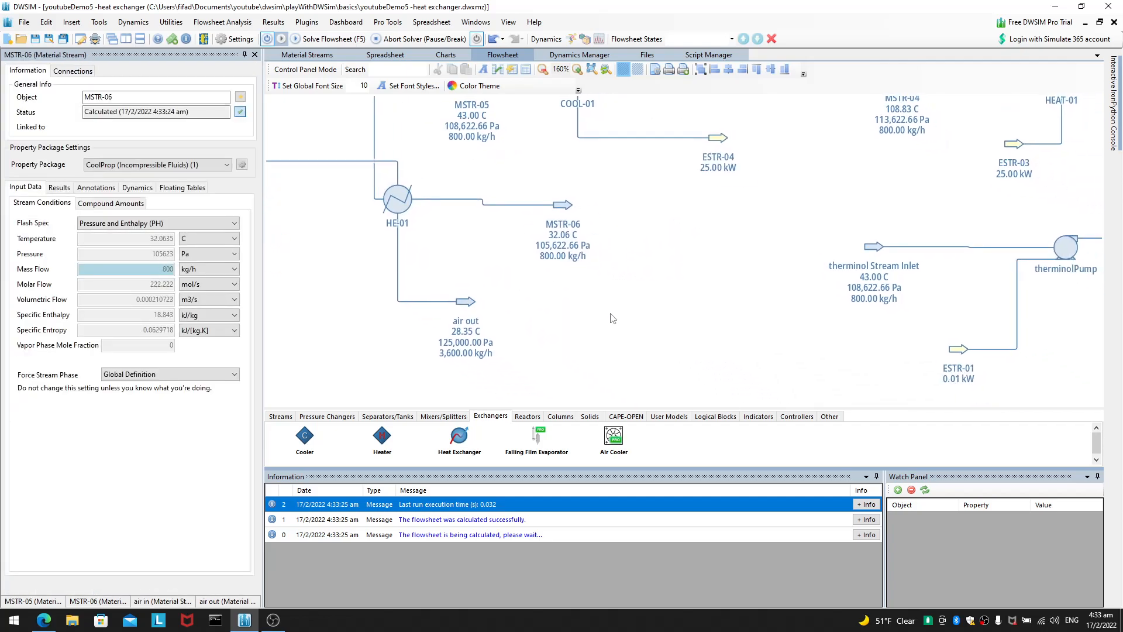
left_click_drag(628, 251, 710, 303)
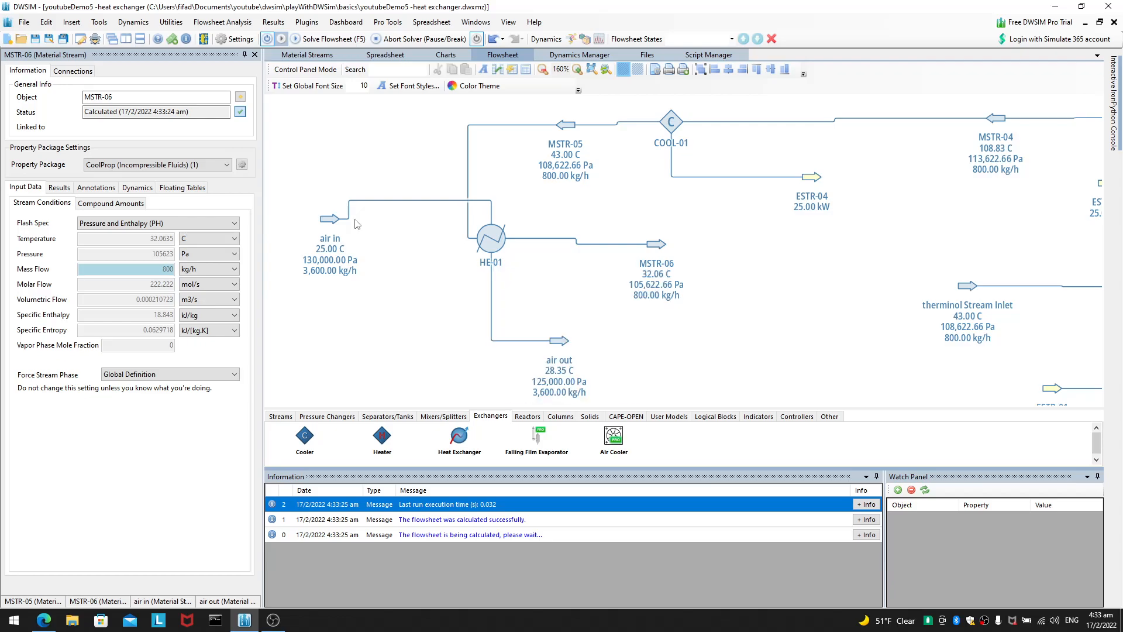
left_click(330, 219)
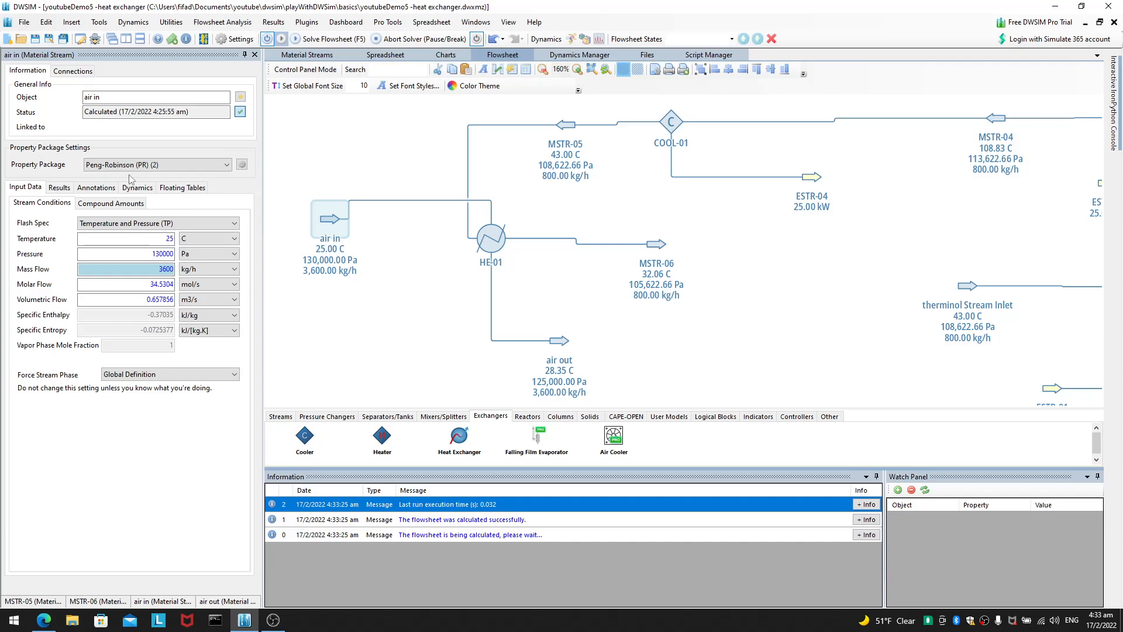
left_click_drag(334, 238, 328, 202)
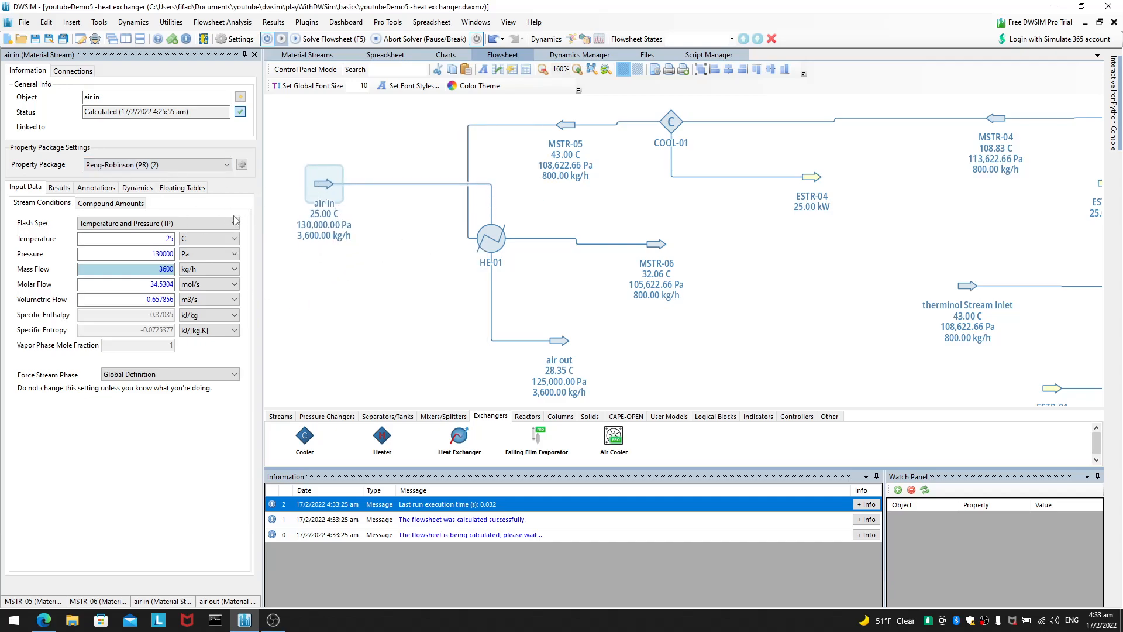
Check the property packages added to the simulation and the ones assigned to the MSTR-06 and air out streams.
left_click(46, 22)
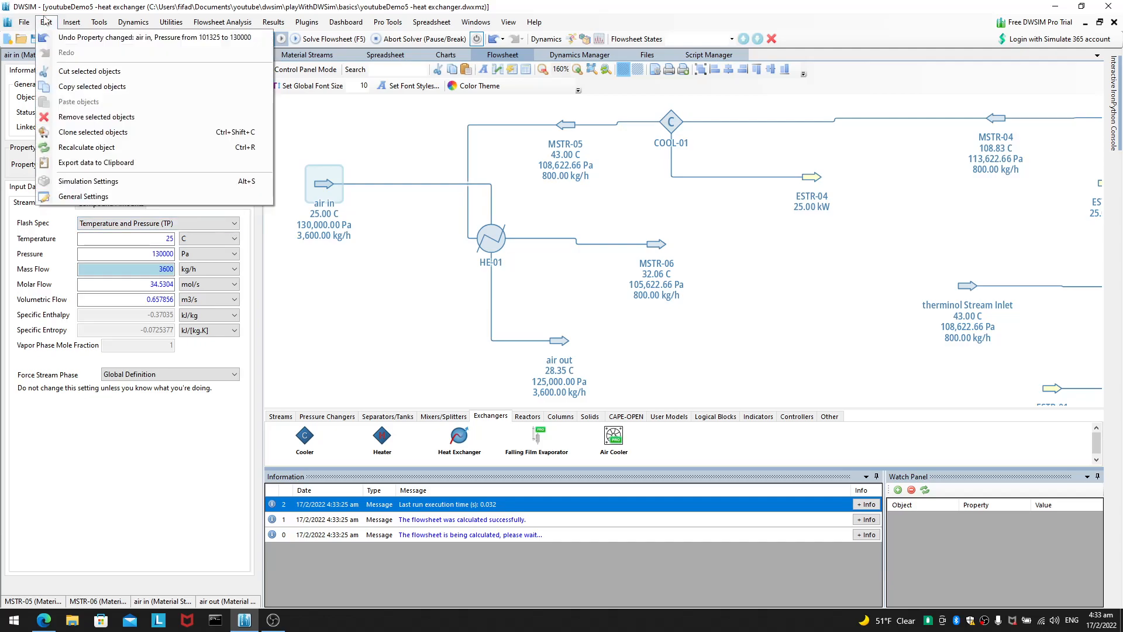
left_click(94, 181)
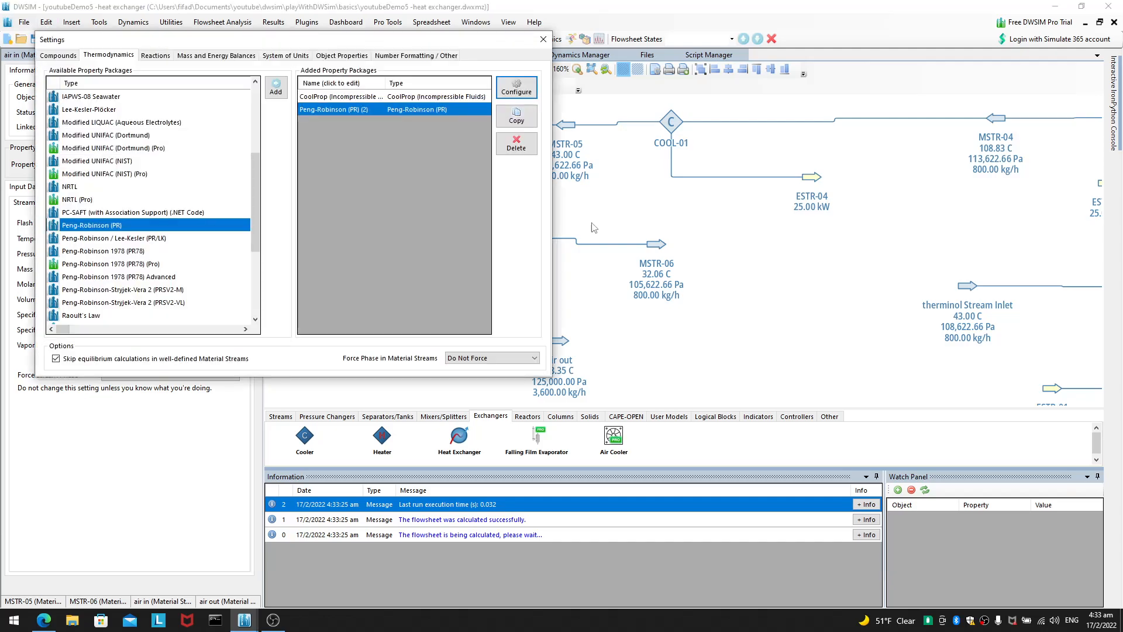
left_click(543, 39)
left_click(694, 280)
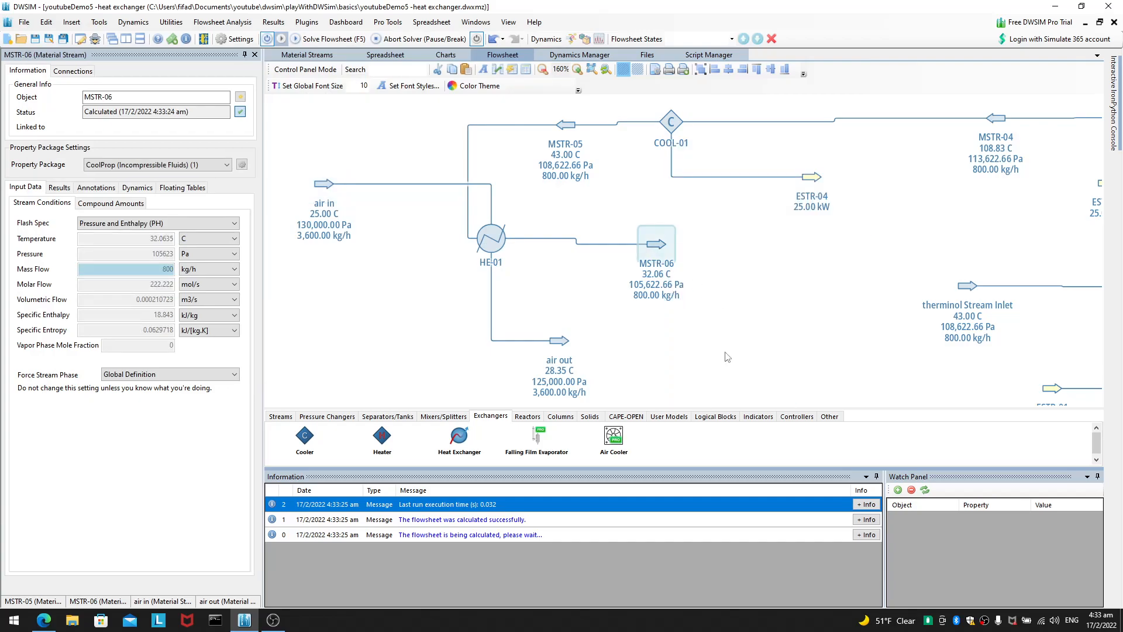
left_click(559, 351)
left_click(338, 188)
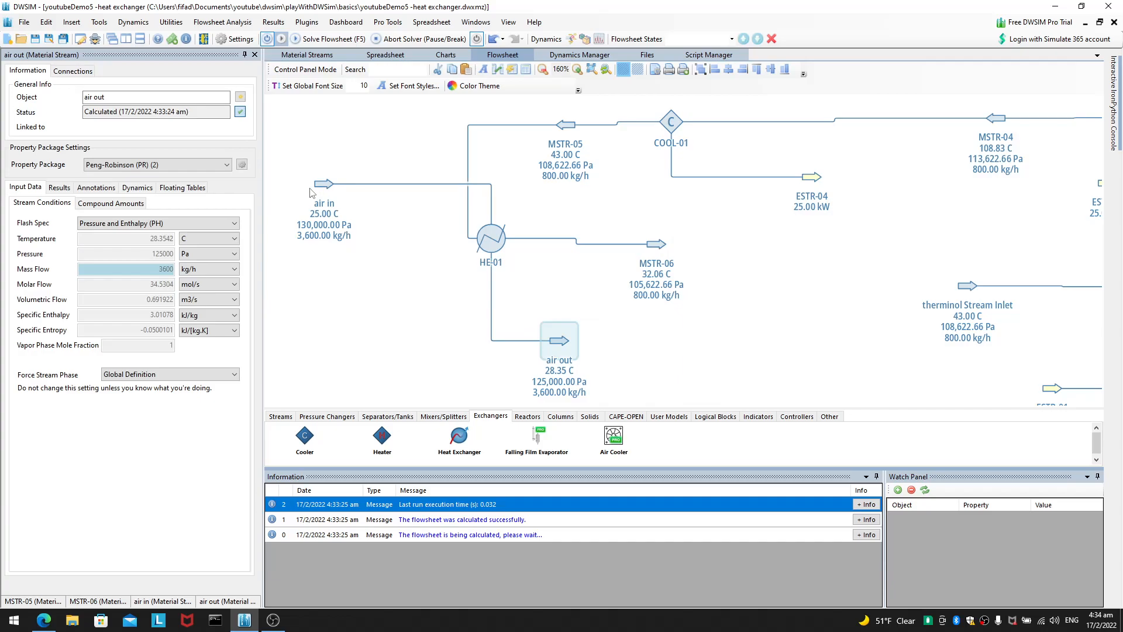
left_click(563, 364)
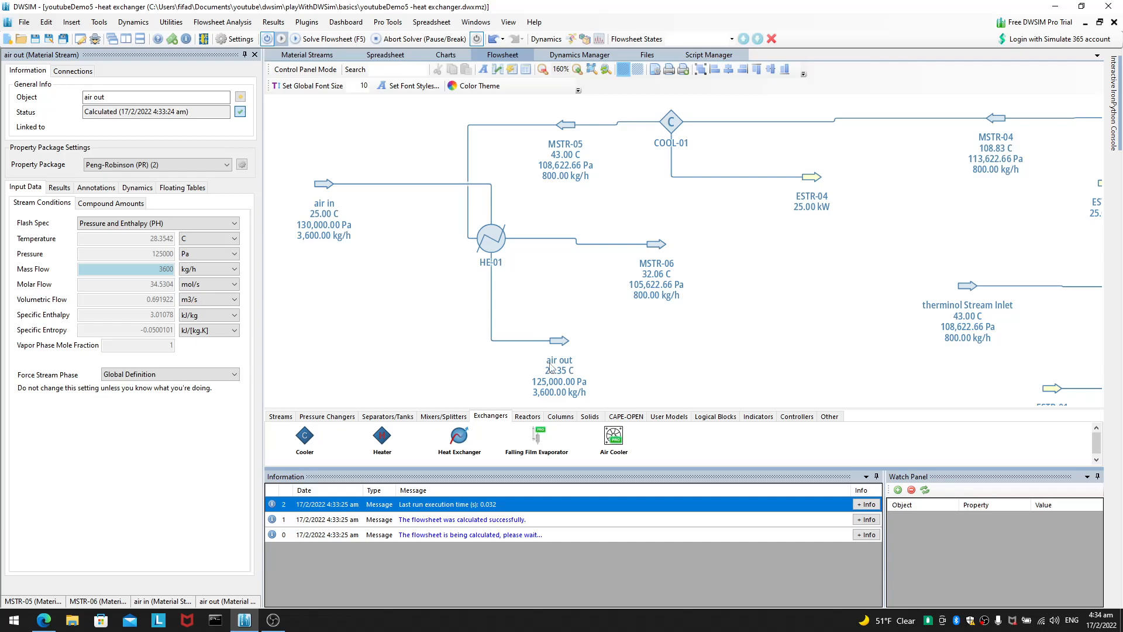
left_click_drag(746, 353, 662, 316)
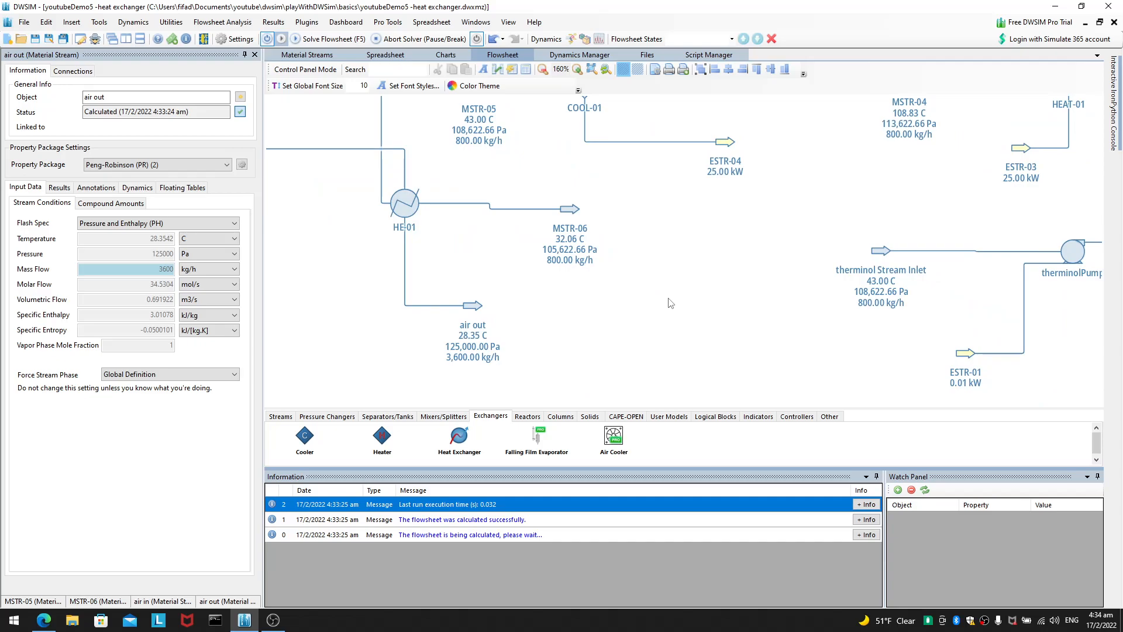
left_click_drag(640, 317, 715, 369)
Review HE-01's calculated parameters and its available calculation types.
left_click(479, 254)
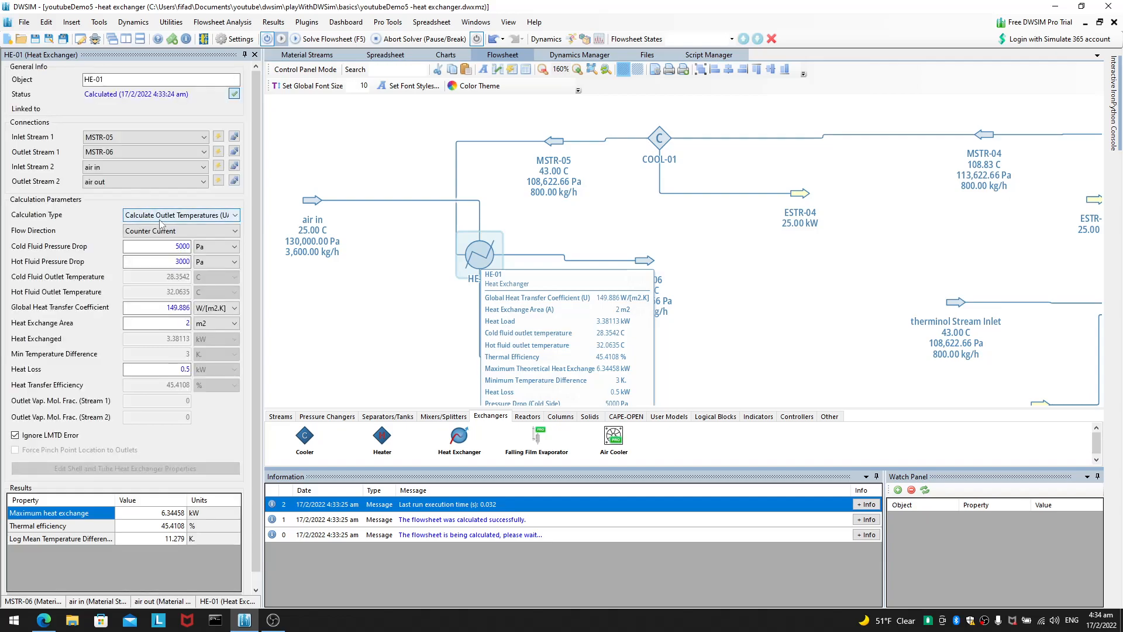
left_click(188, 214)
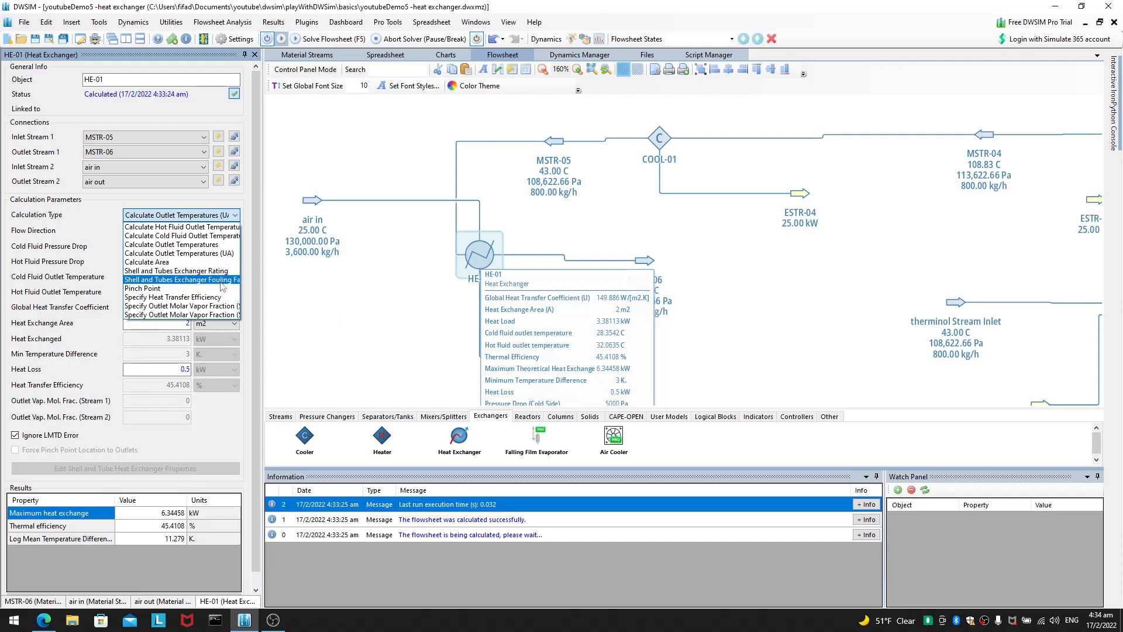
left_click(347, 332)
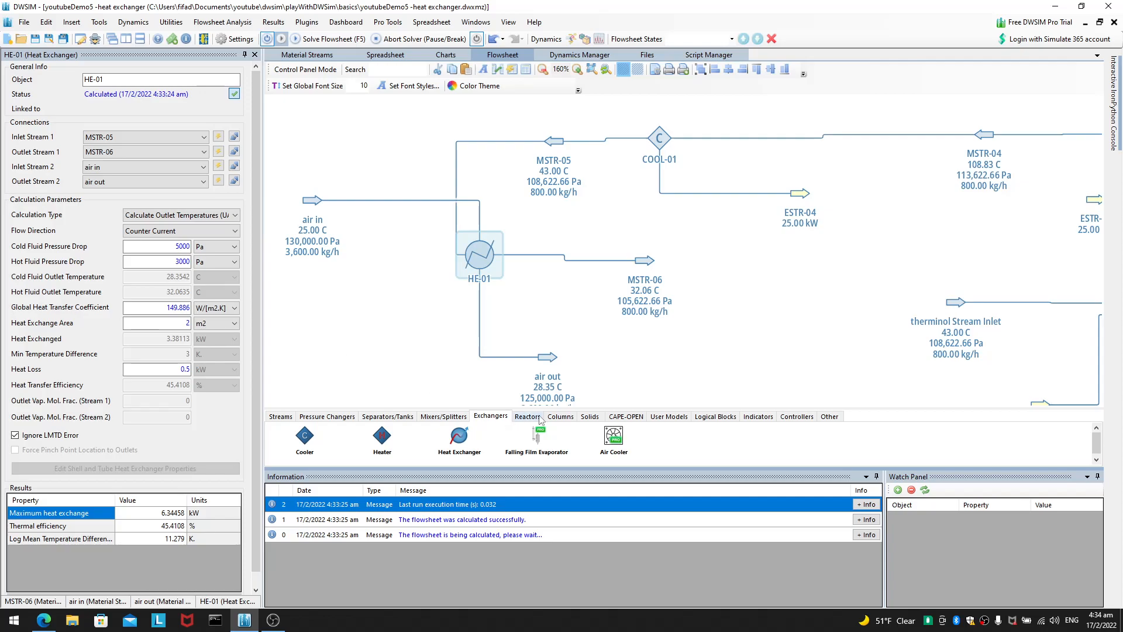
Add a Recycle Block to the flowsheet between MSTR-06 and therminol Stream Inlet and open its properties.
left_click(697, 416)
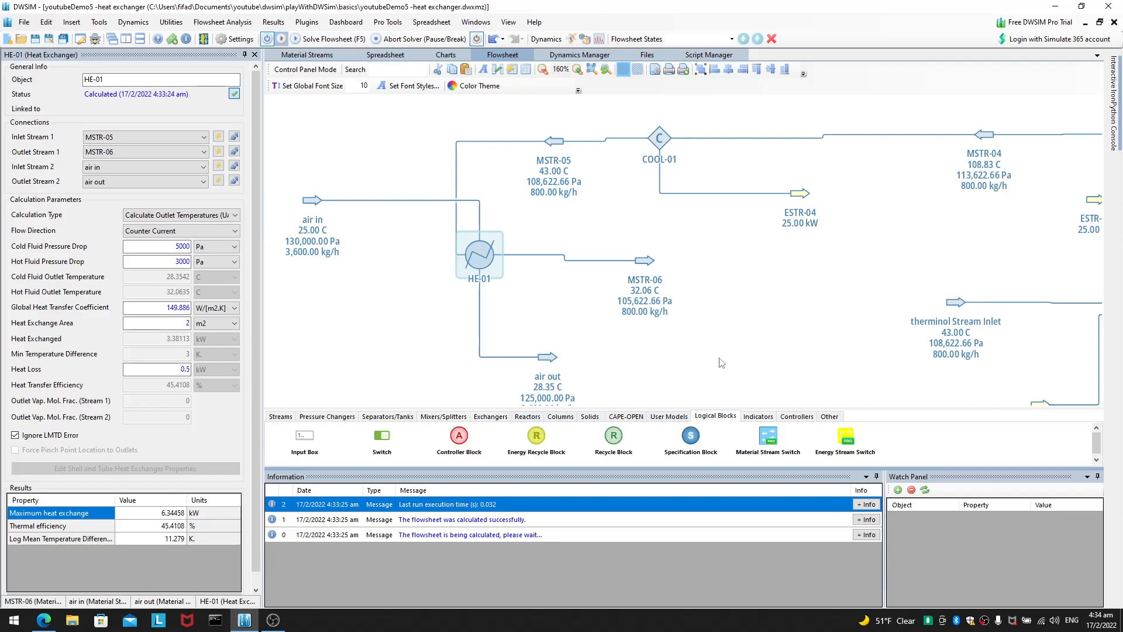
left_click_drag(720, 361, 513, 306)
left_click_drag(615, 441, 560, 221)
left_click_drag(485, 313, 574, 362)
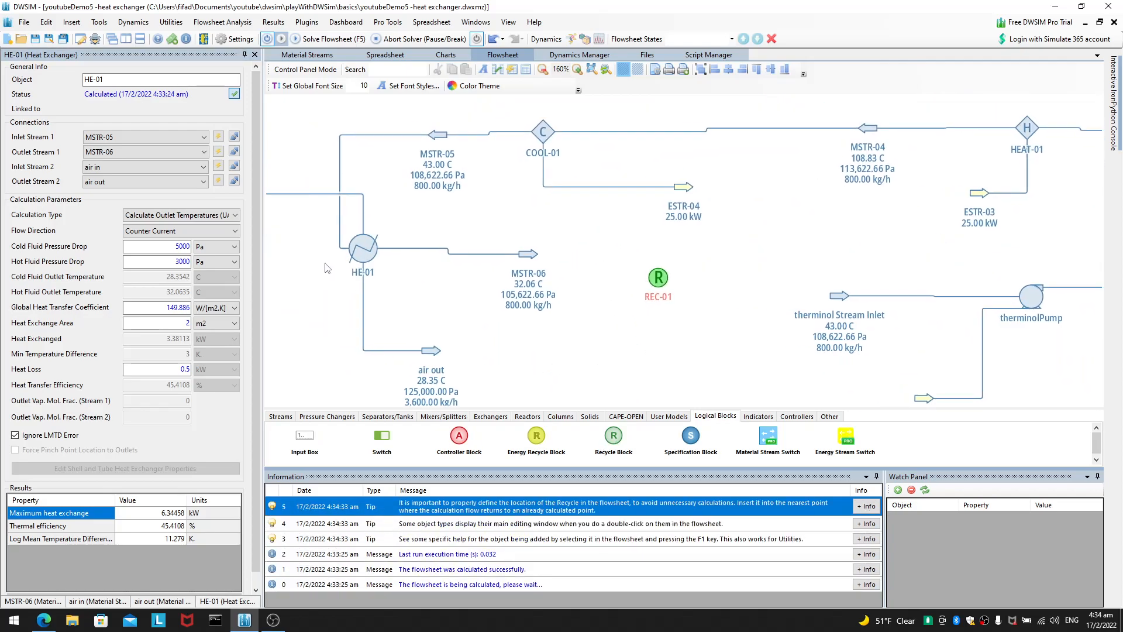
left_click(659, 278)
left_click_drag(626, 337, 685, 346)
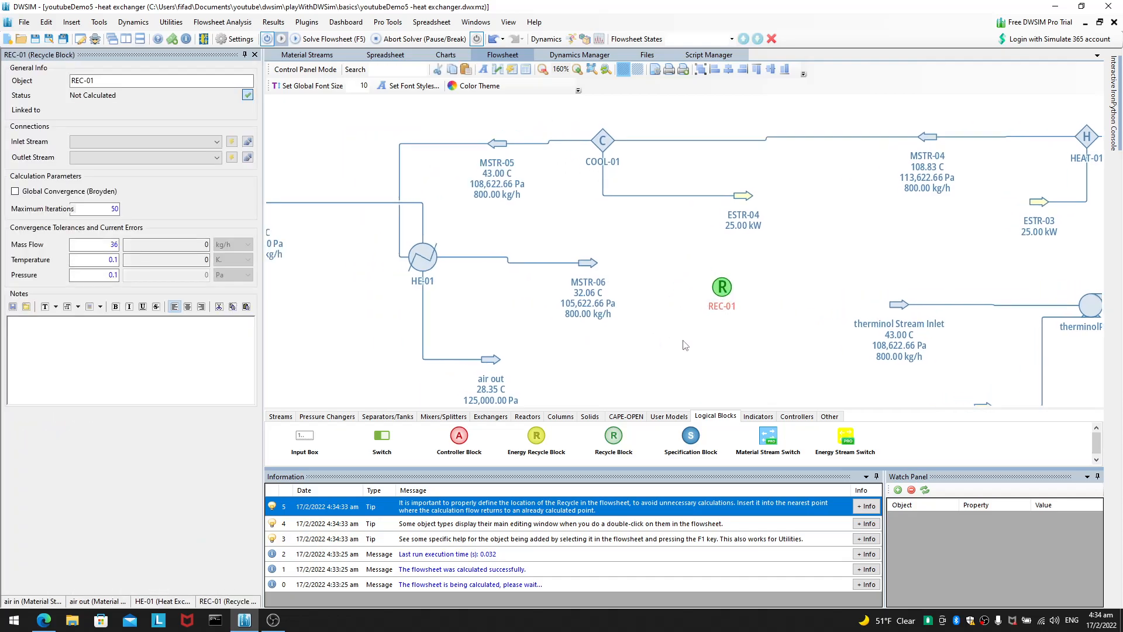
Try the Shell and Tubes Exchanger Rating calculation type on HE-01 and return to Calculate Outlet Temperatures (UA).
left_click(422, 256)
left_click(210, 214)
left_click(205, 271)
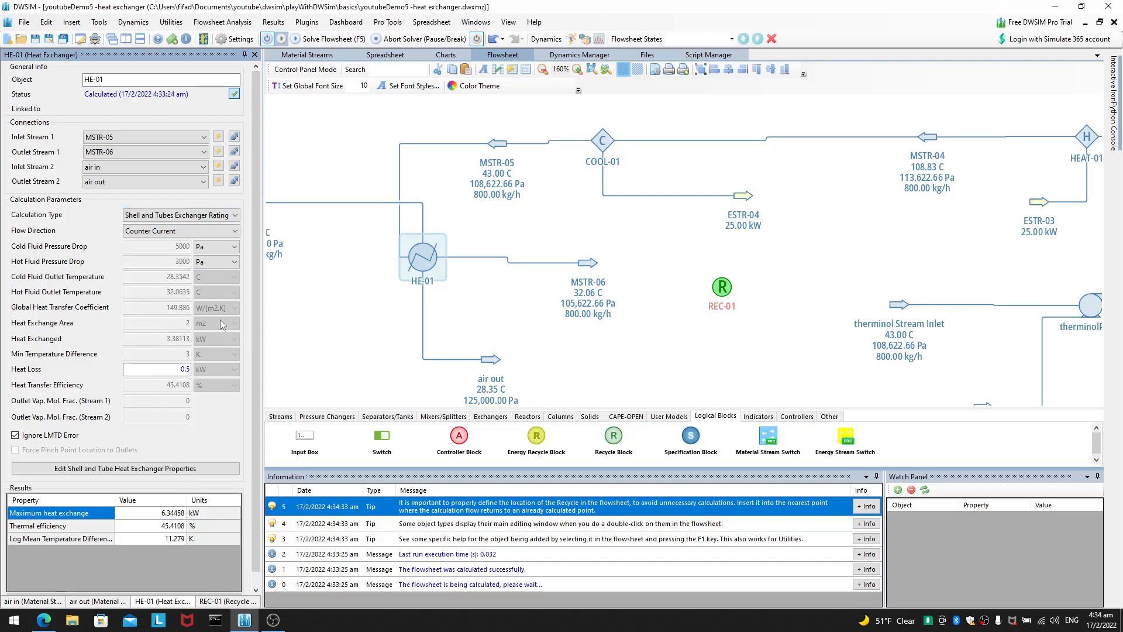
left_click(209, 215)
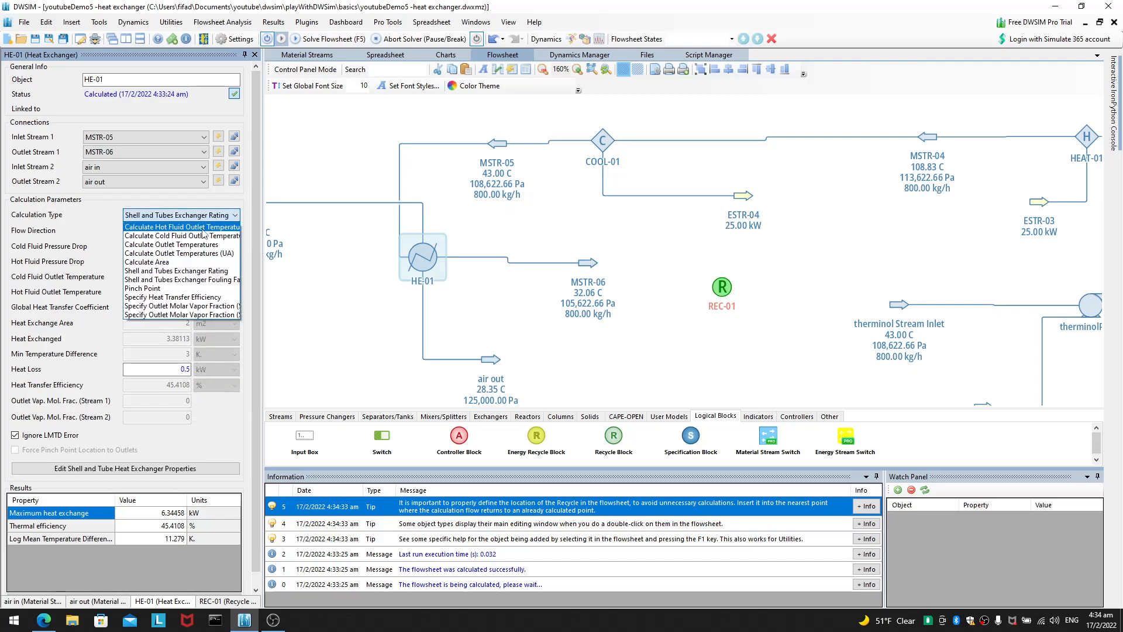
left_click(175, 253)
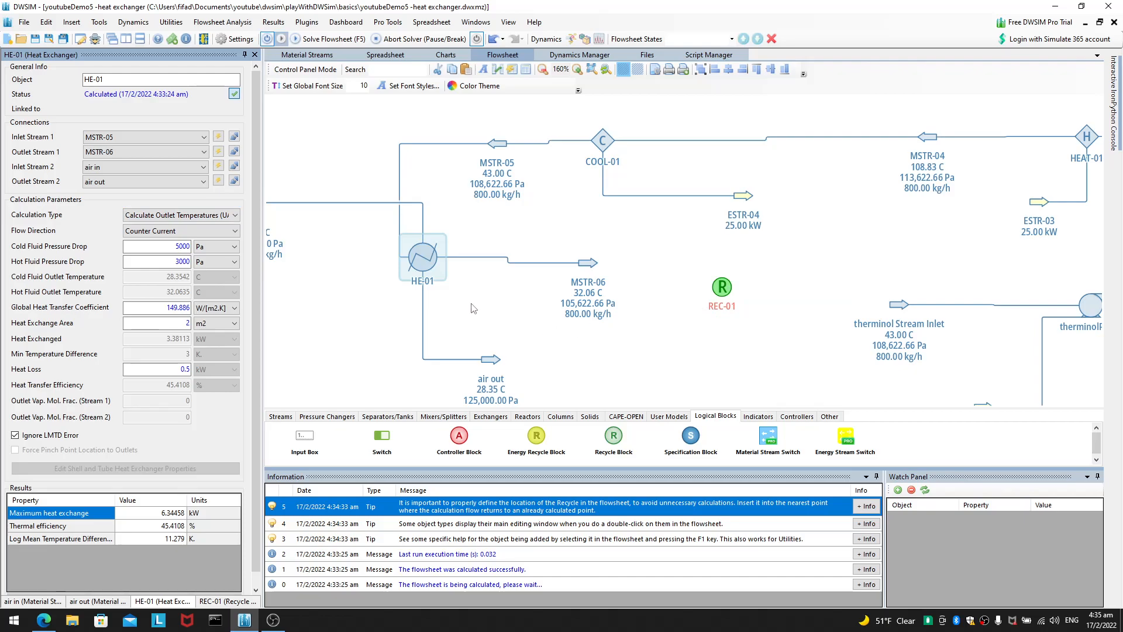
Shift MSTR-06 level with HE-01 and look through the exchanger's calculation type options once more.
left_click_drag(587, 272, 600, 267)
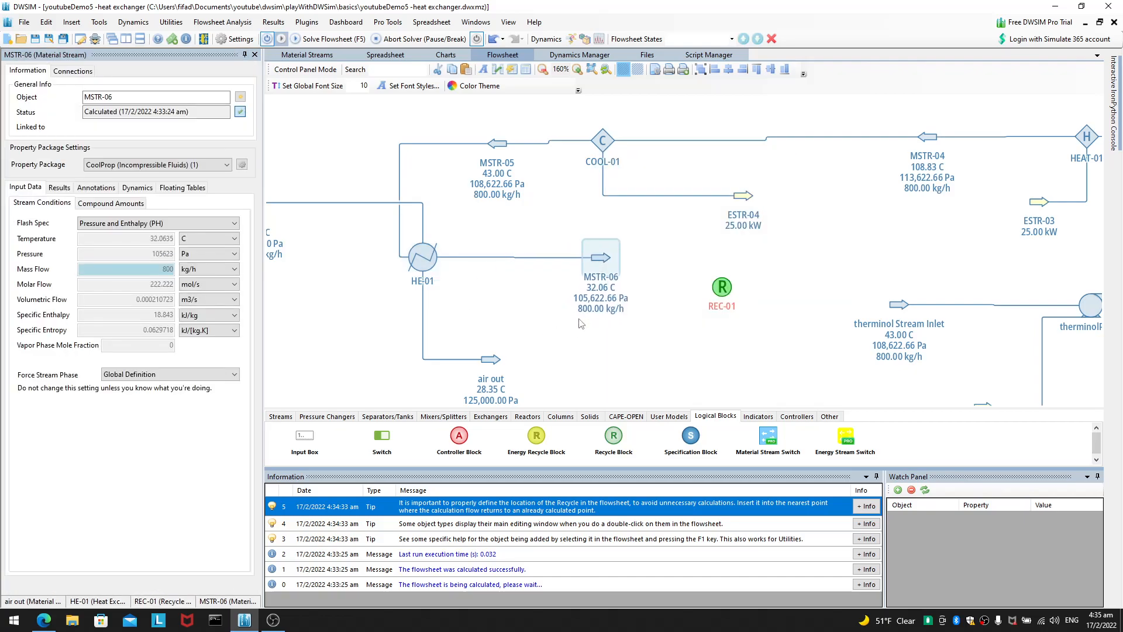
left_click(440, 261)
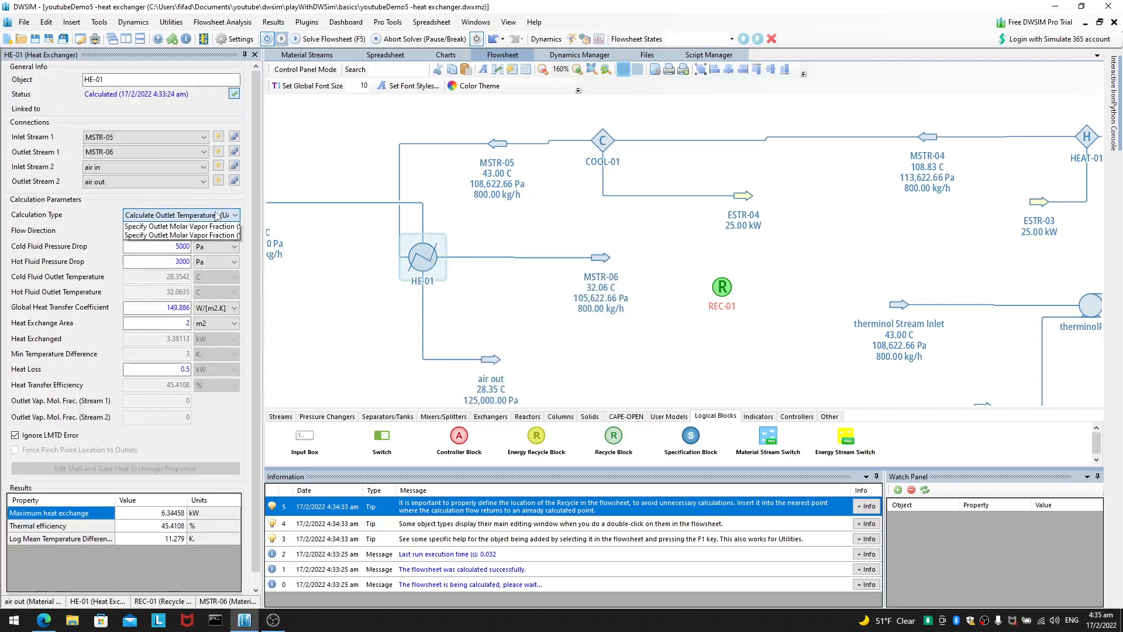
left_click(214, 215)
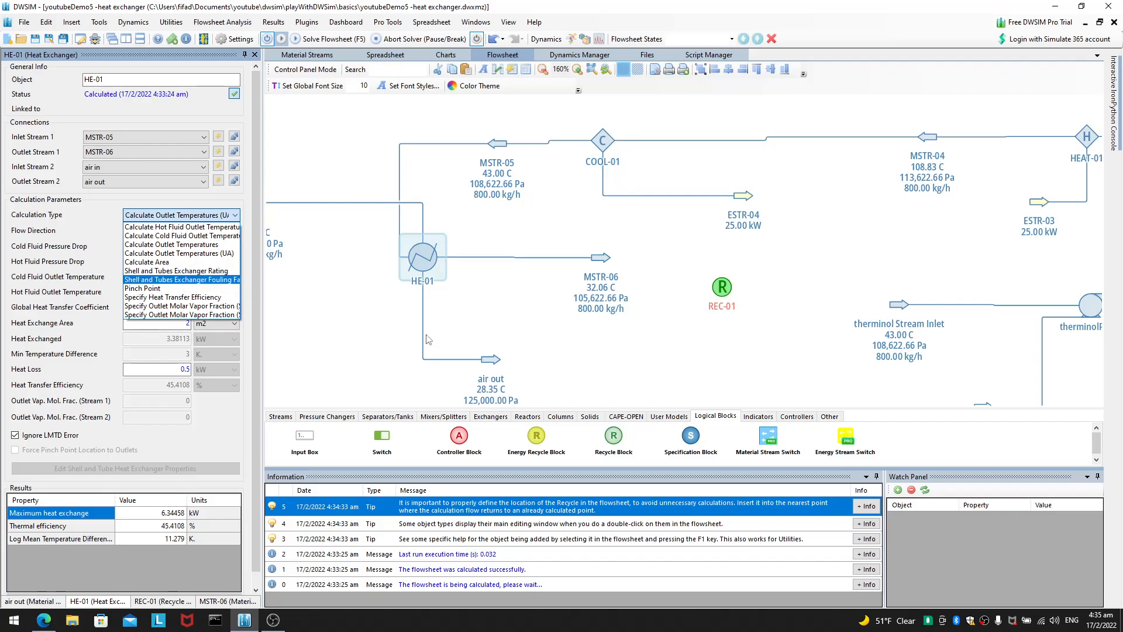
left_click(512, 326)
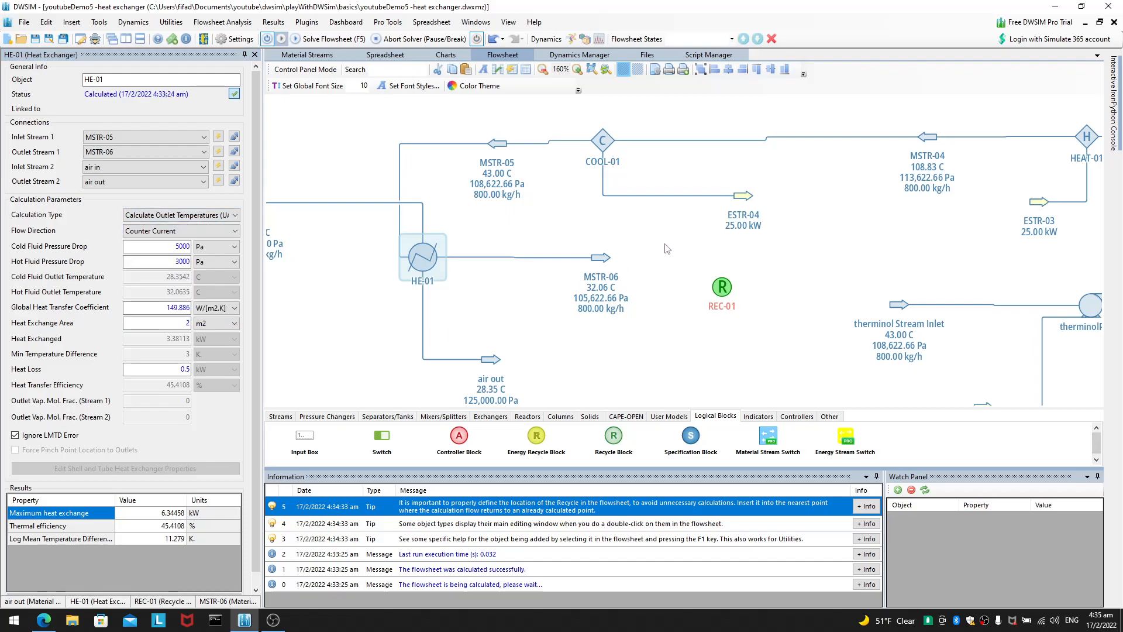
Align MSTR-06 with REC-01 and connect the recycle block with MSTR-06 as inlet and therminol Stream Inlet as outlet.
mouse_move(144, 278)
left_click_drag(582, 255, 569, 282)
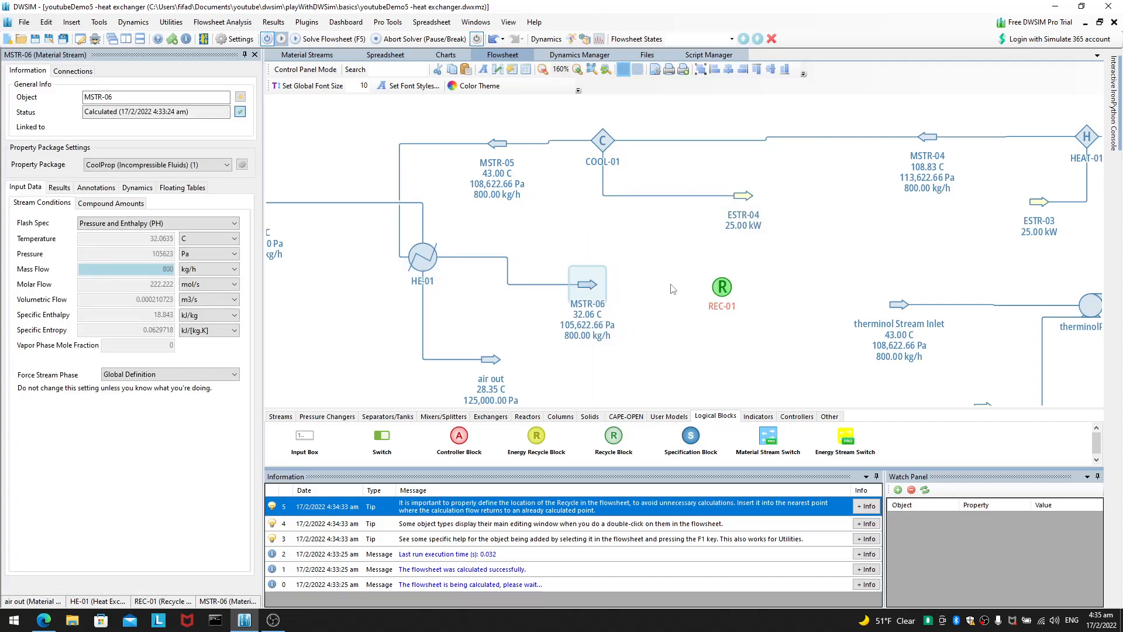
left_click(705, 281)
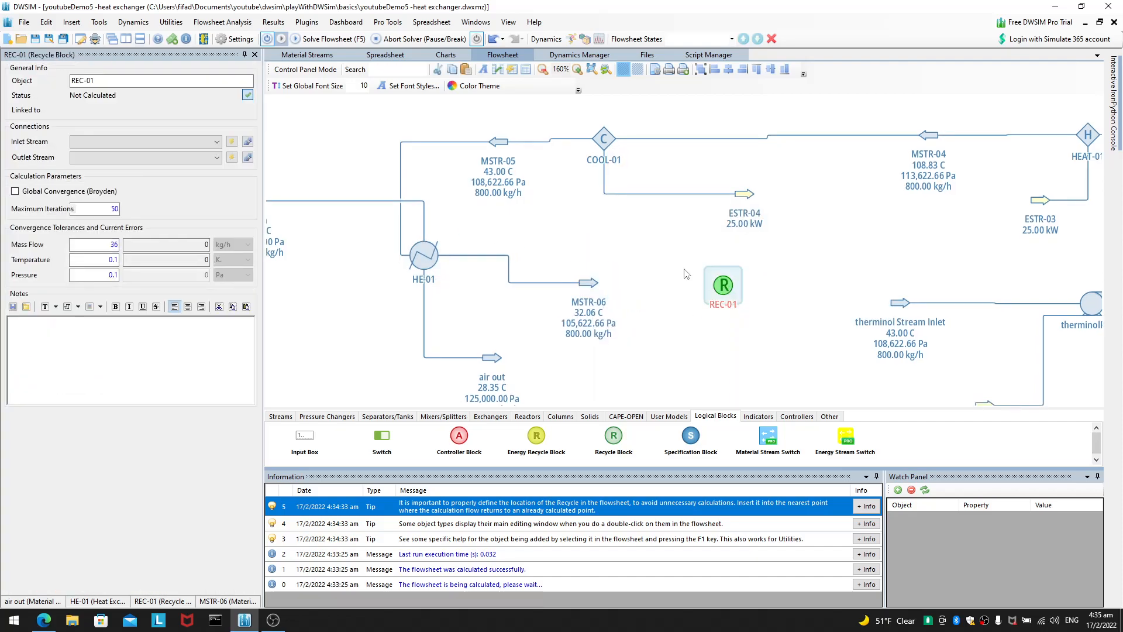
left_click(173, 142)
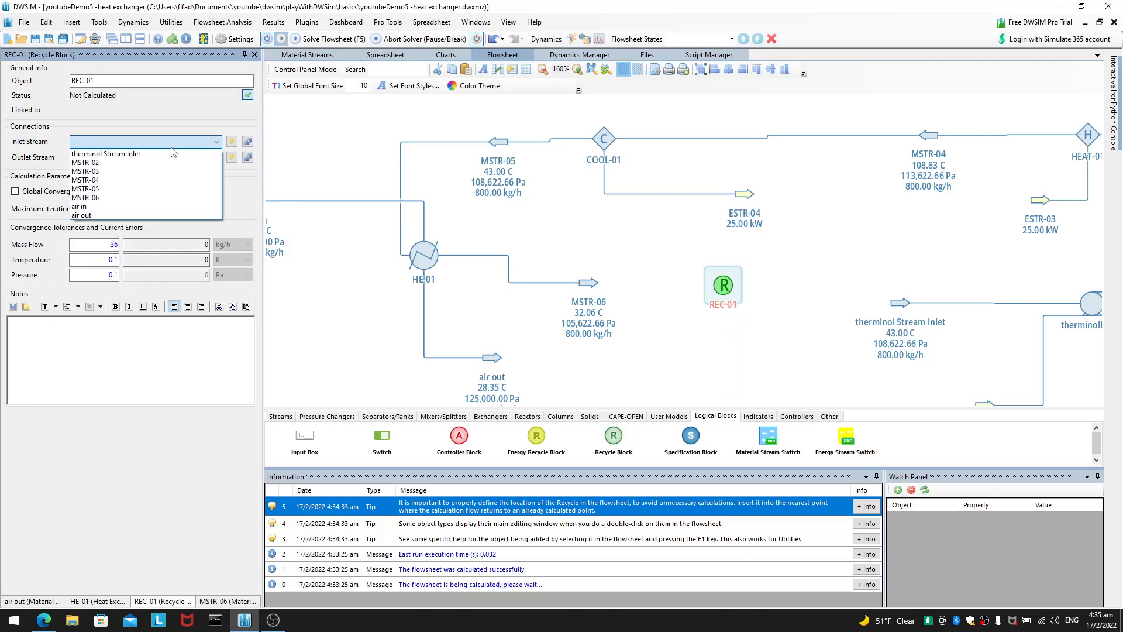
left_click(533, 175)
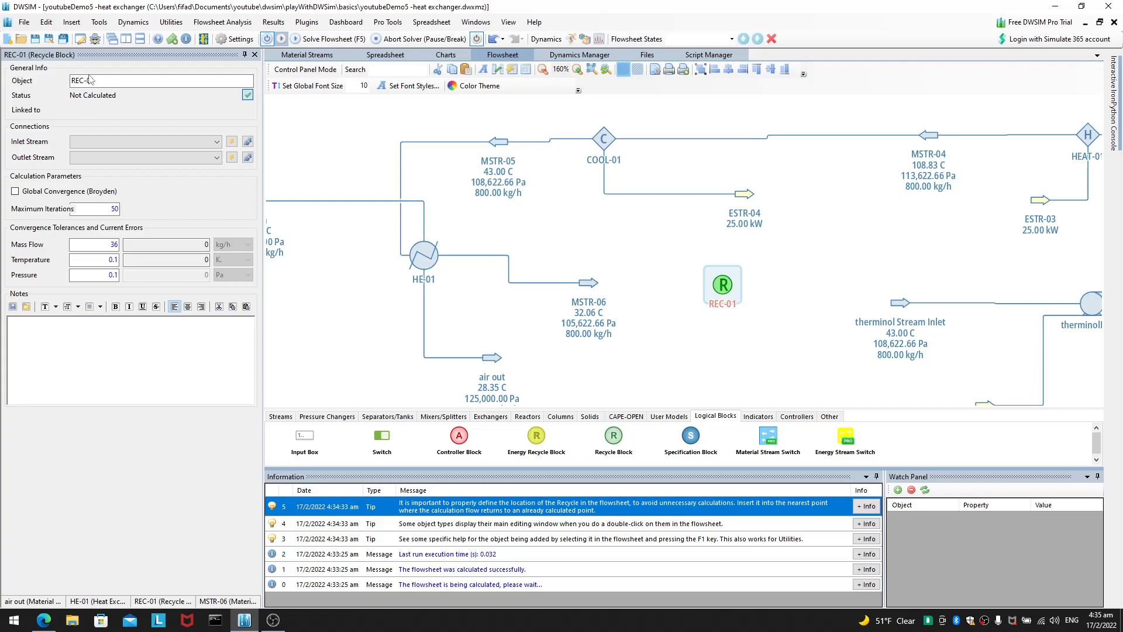
left_click(145, 143)
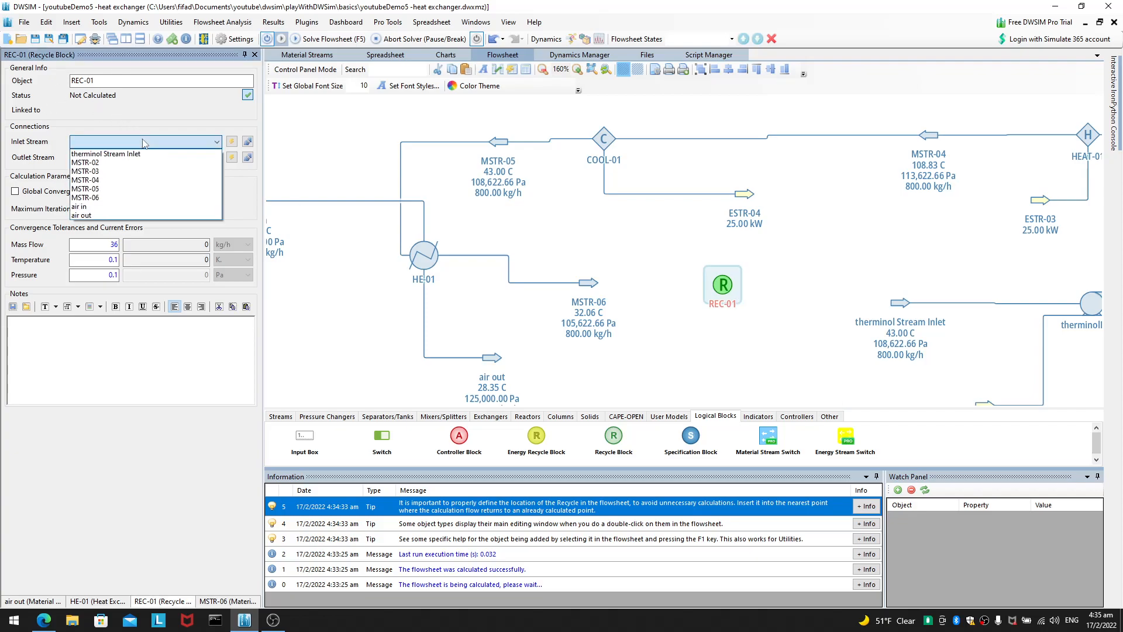
left_click(142, 198)
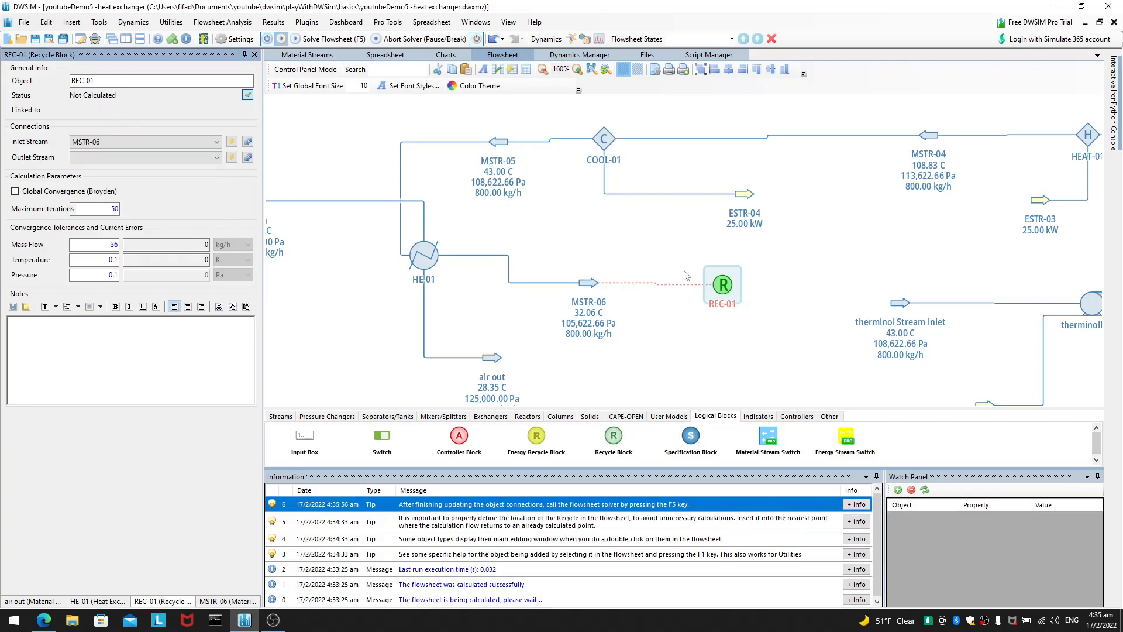
left_click(107, 158)
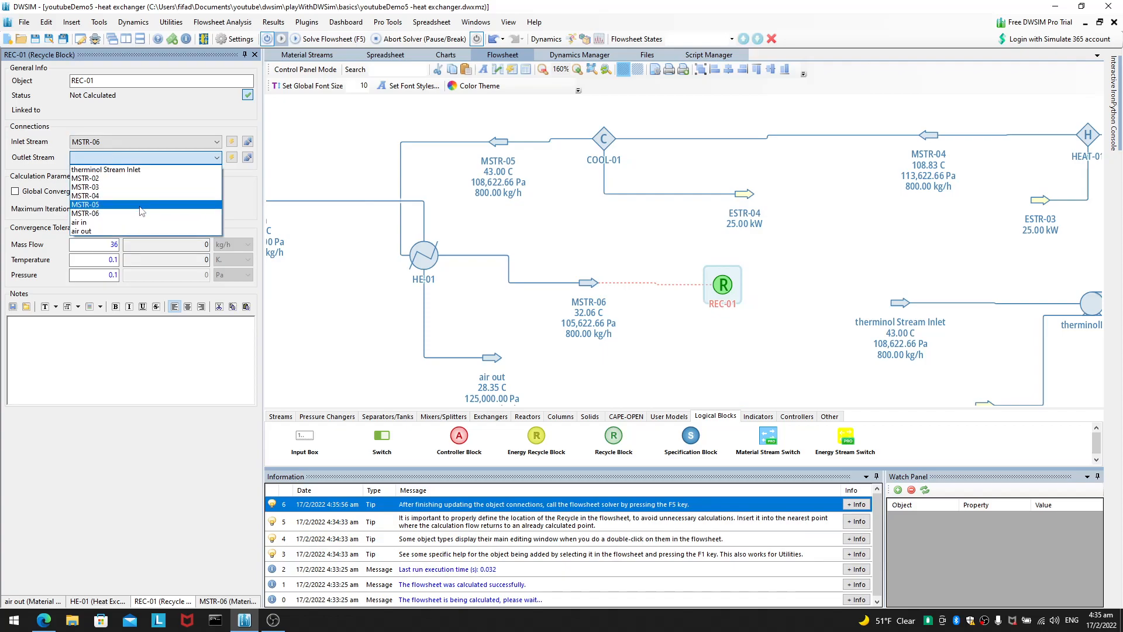
left_click(149, 170)
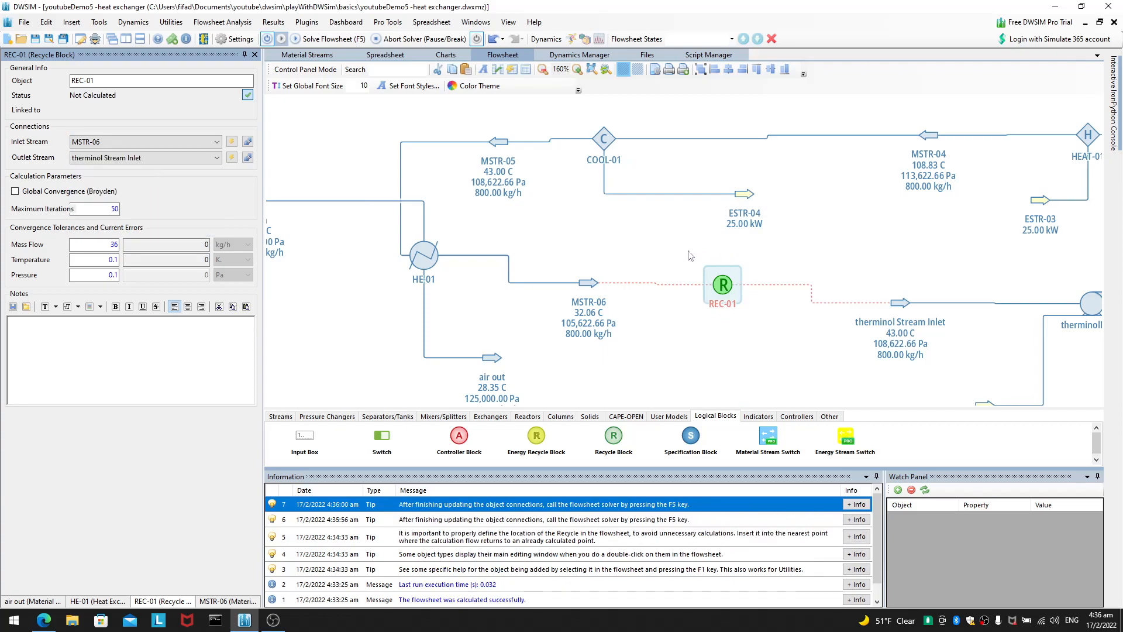
Open HE-01's properties with the air streams in view and save the flowsheet file.
mouse_move(599, 142)
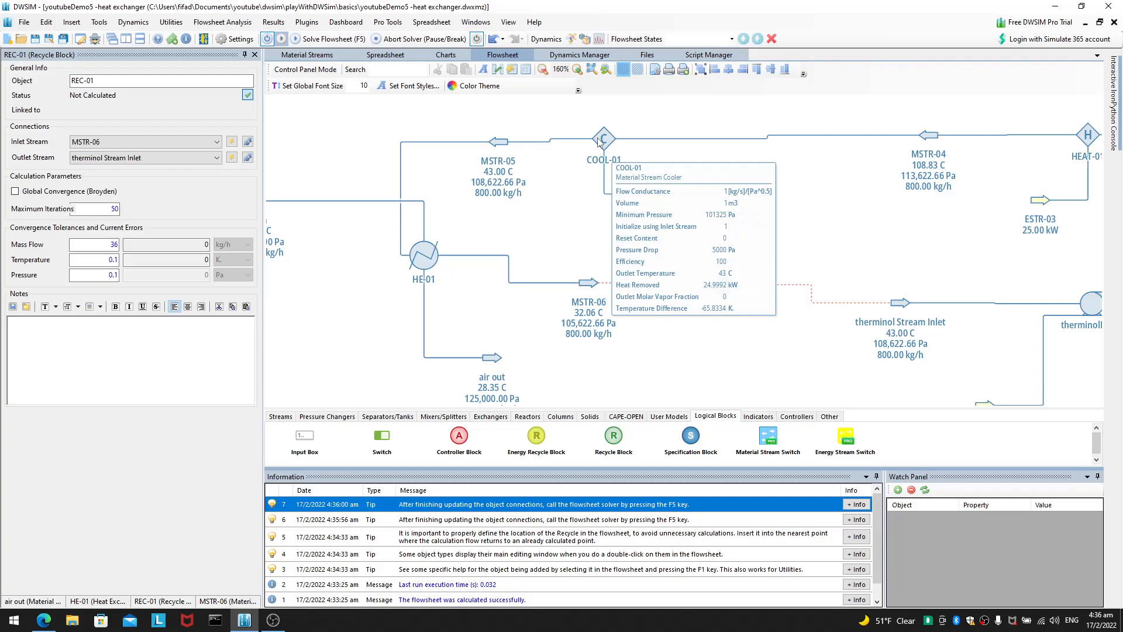
left_click(424, 254)
left_click_drag(633, 369, 712, 326)
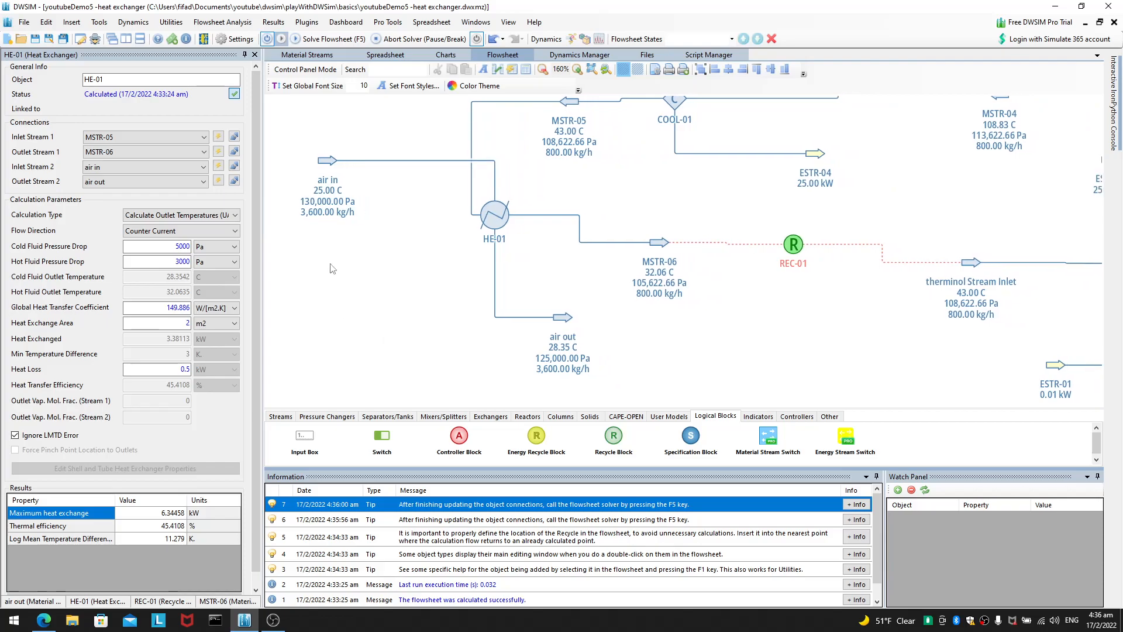
mouse_move(320, 162)
key("ctrl+s")
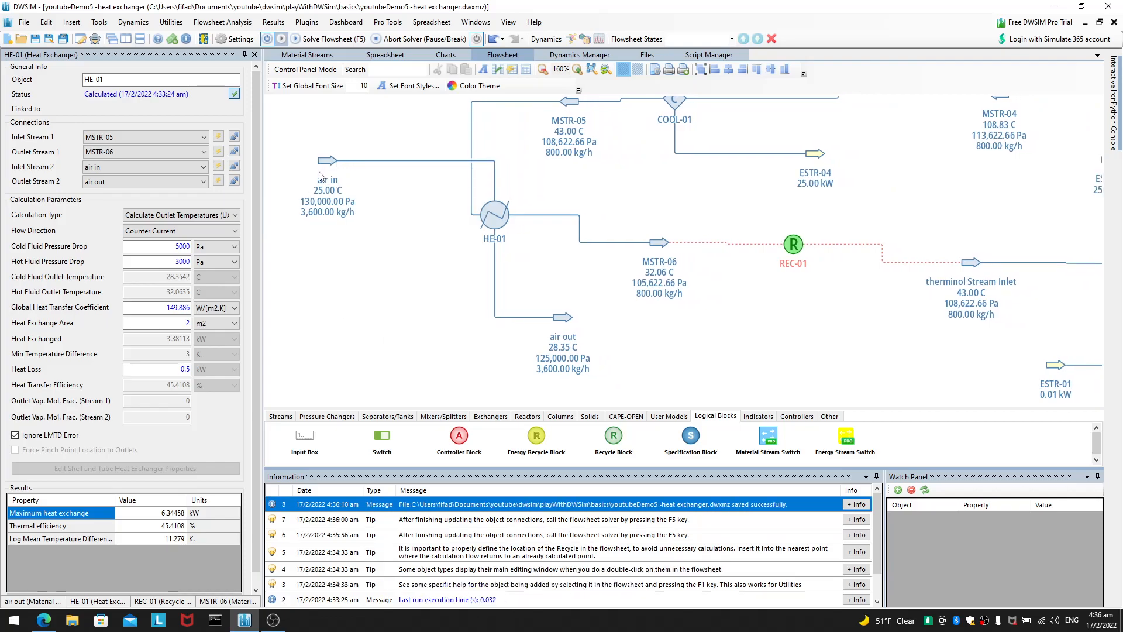
Review the air in stream's conditions, HE-01's parameters and the available exchanger unit operations, including Air Cooler.
left_click_drag(329, 166, 393, 201)
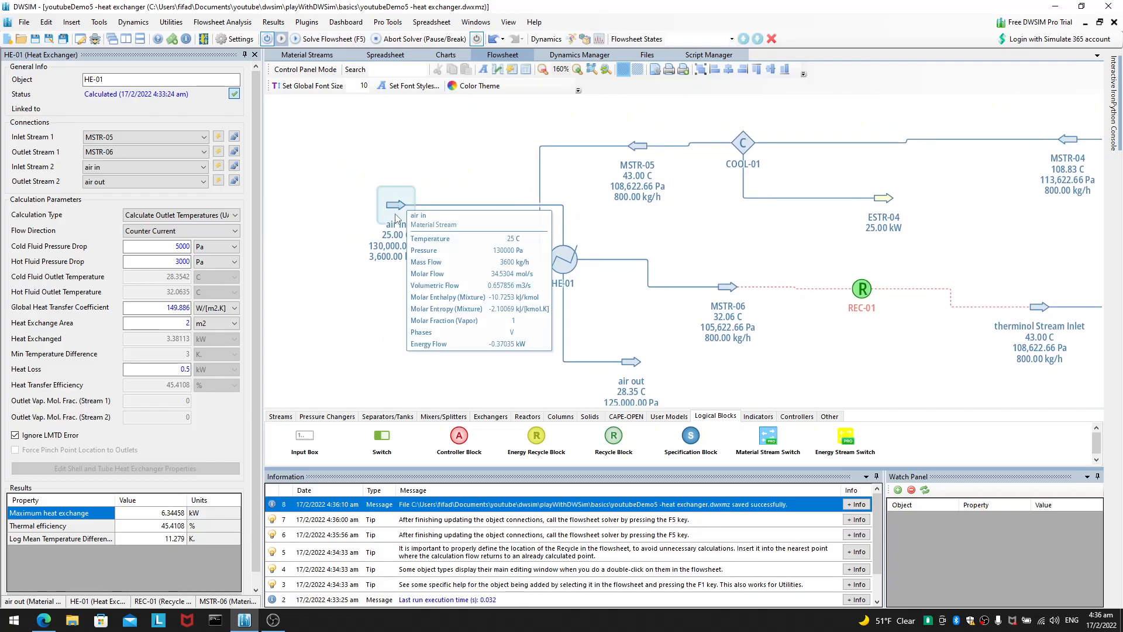
left_click(395, 203)
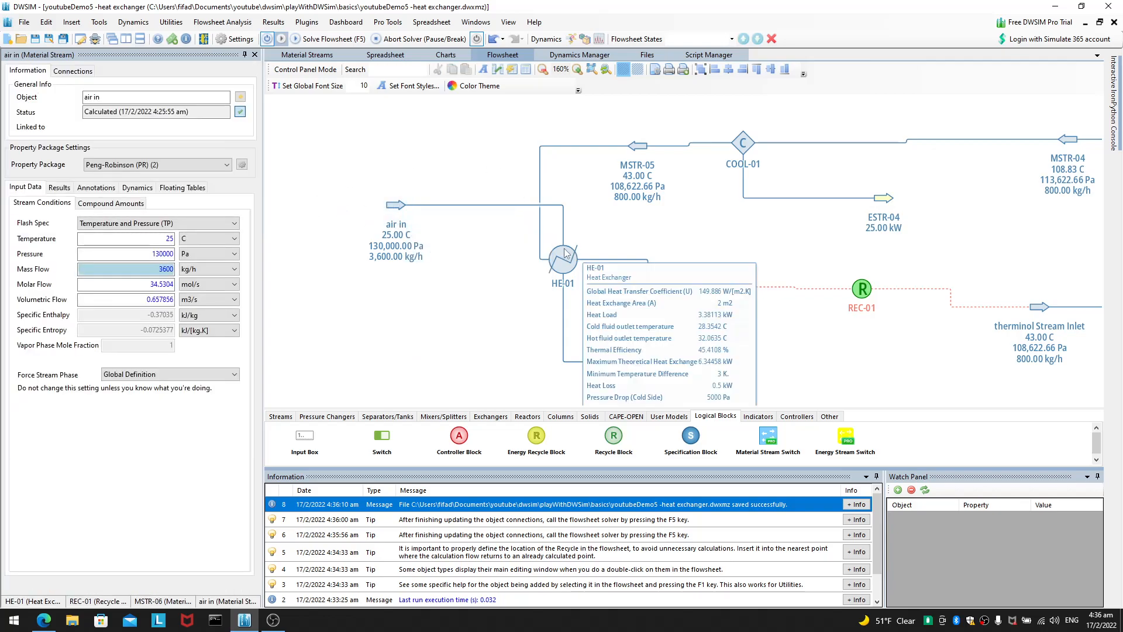
left_click(562, 268)
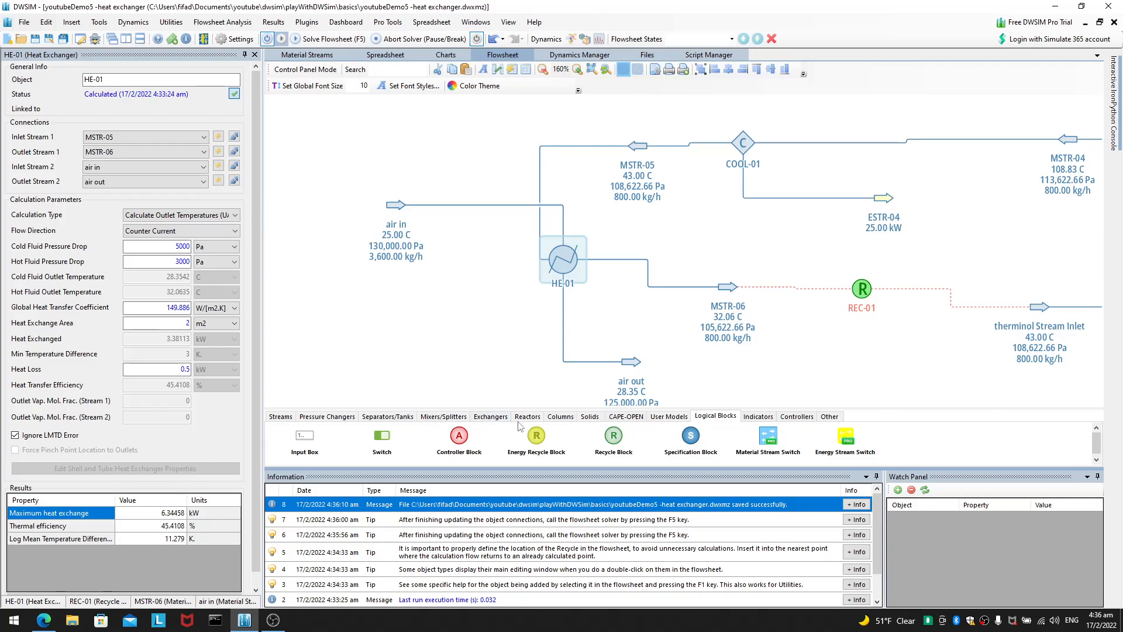
left_click(495, 419)
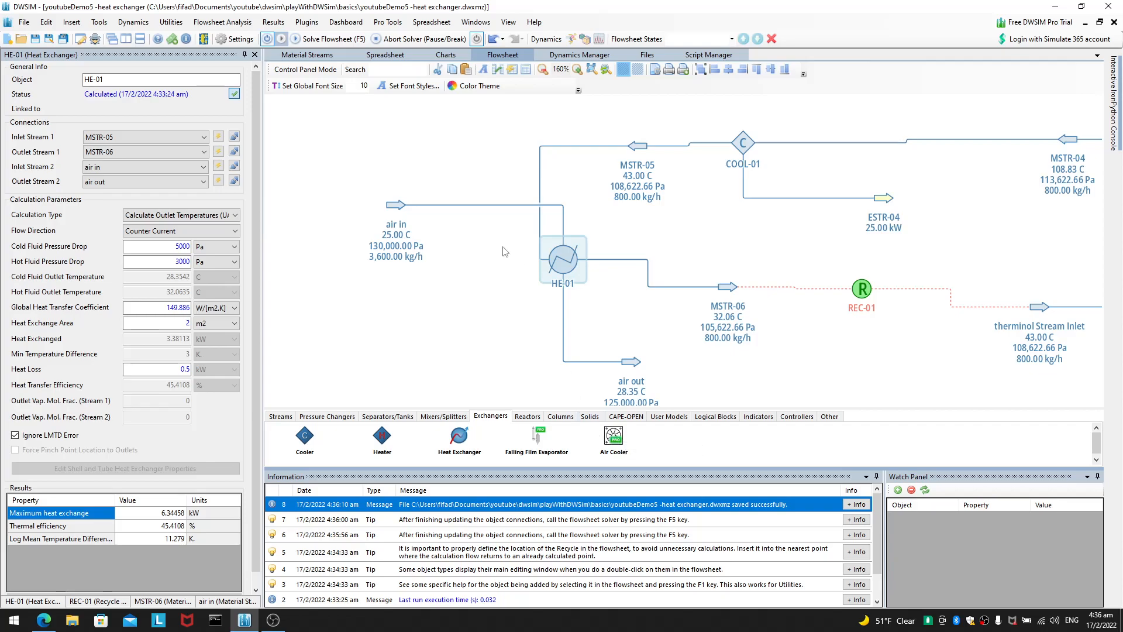
mouse_move(556, 269)
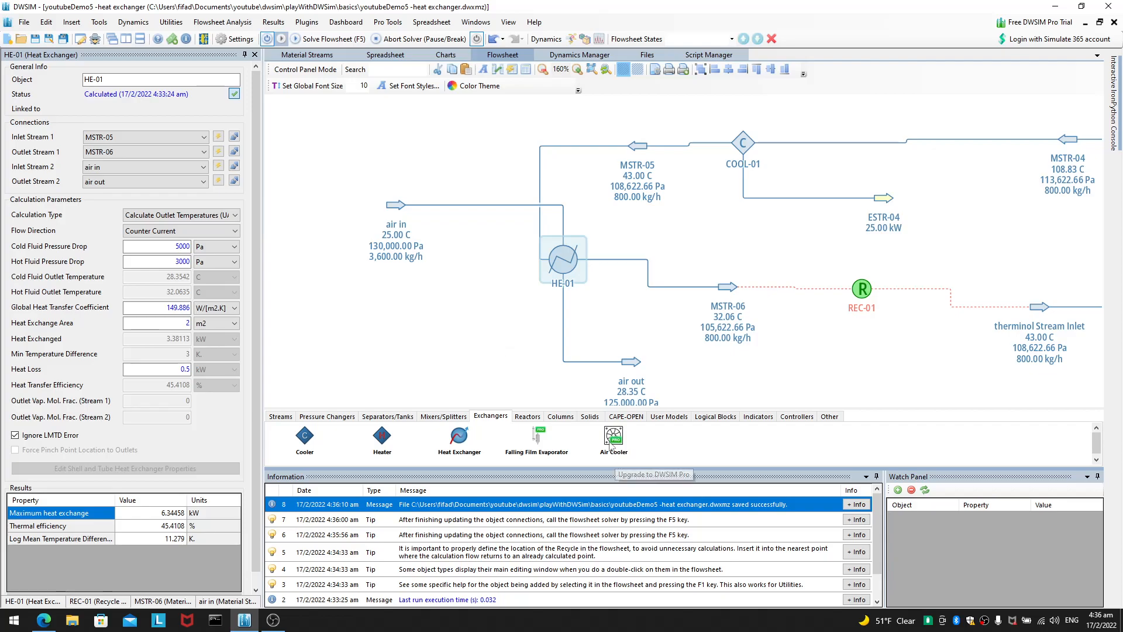
Look through the user model, separator, mixer and exchanger unit operations and save the flowsheet file.
scroll(790, 367, "down", 5)
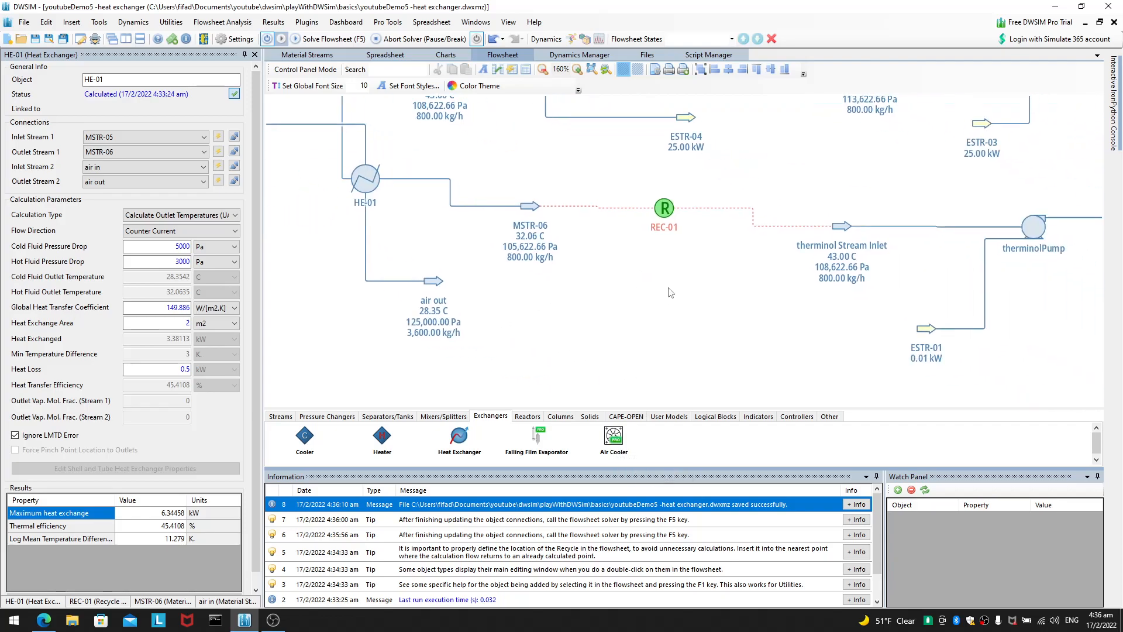
scroll(514, 245, "up", 5)
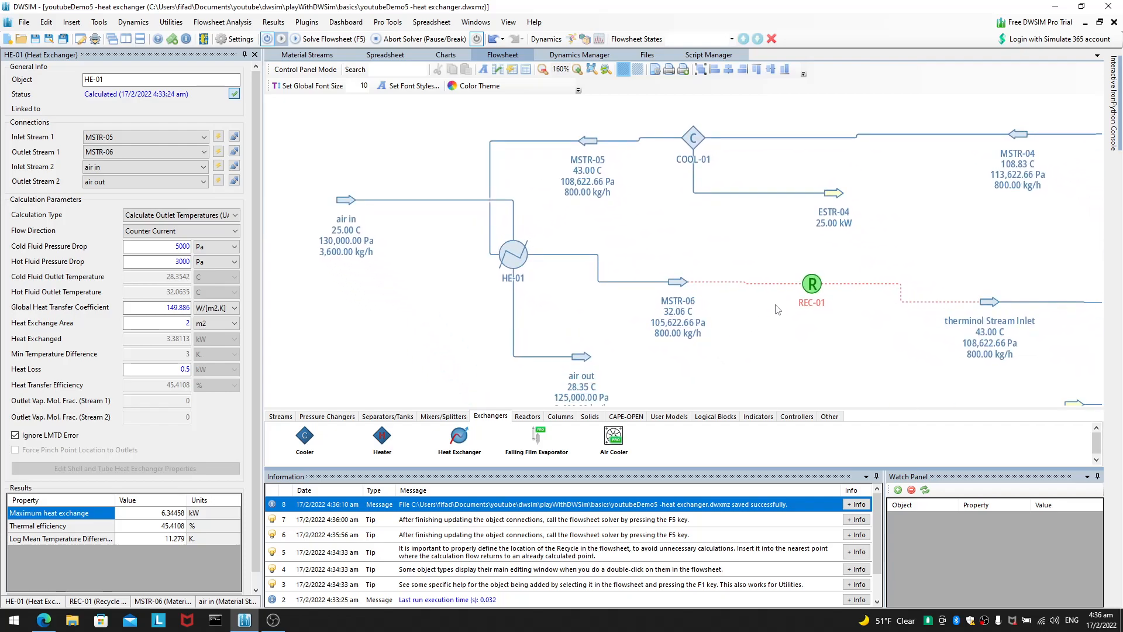
left_click(669, 416)
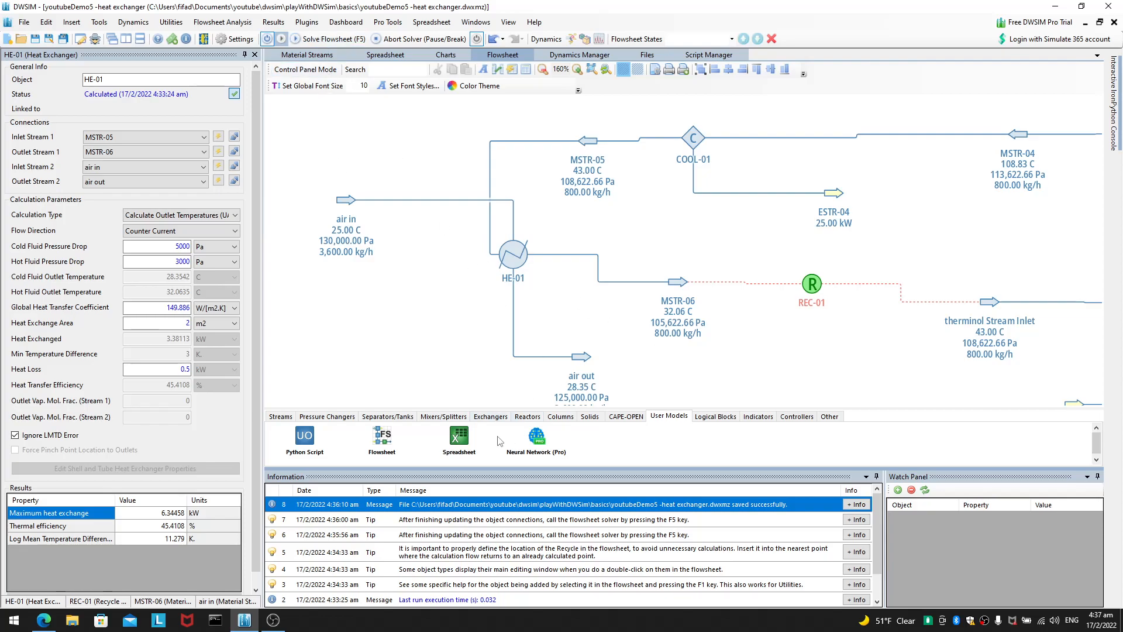
key("ctrl+s")
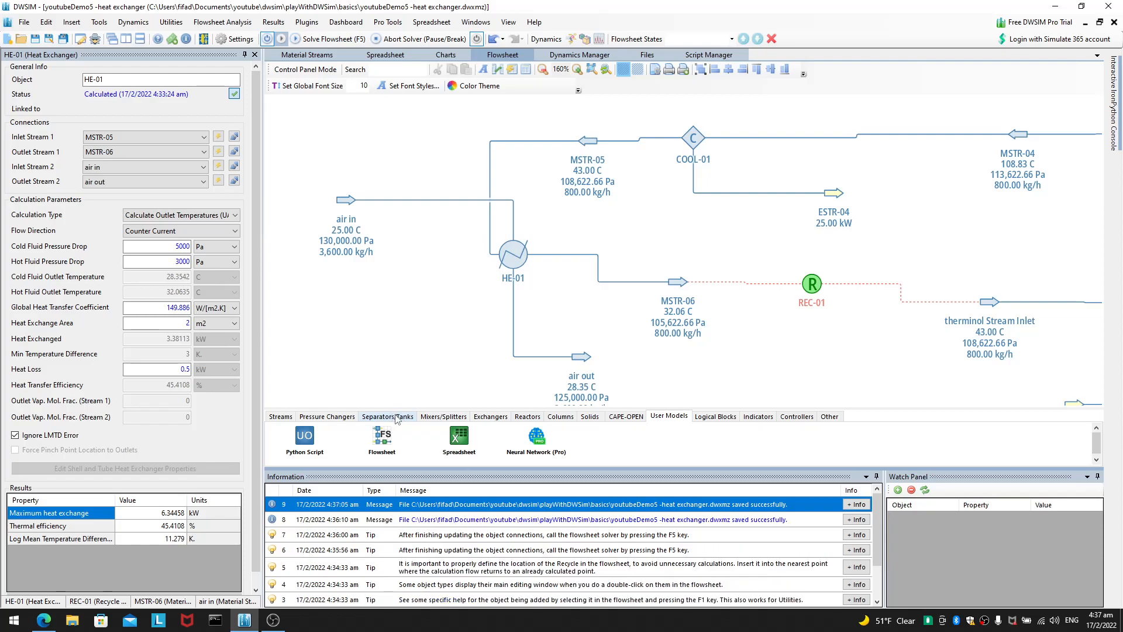
left_click(398, 416)
left_click(443, 416)
left_click(475, 417)
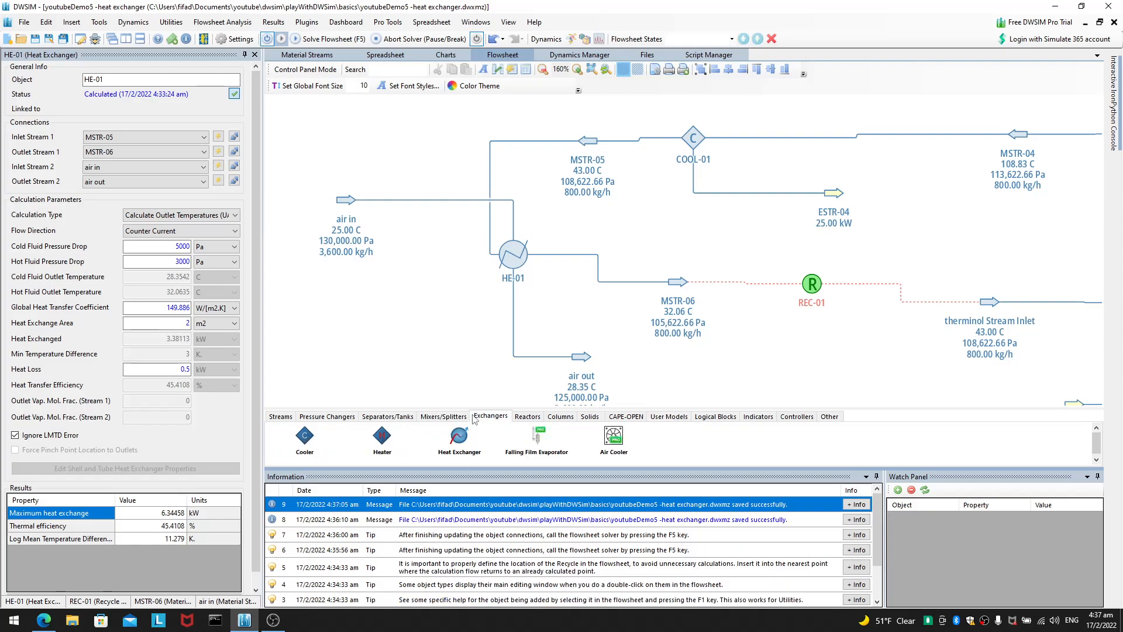
Solve the flowsheet with the recycle loop connected and lower MSTR-06 to the level of therminol Stream Inlet.
left_click_drag(700, 392, 537, 327)
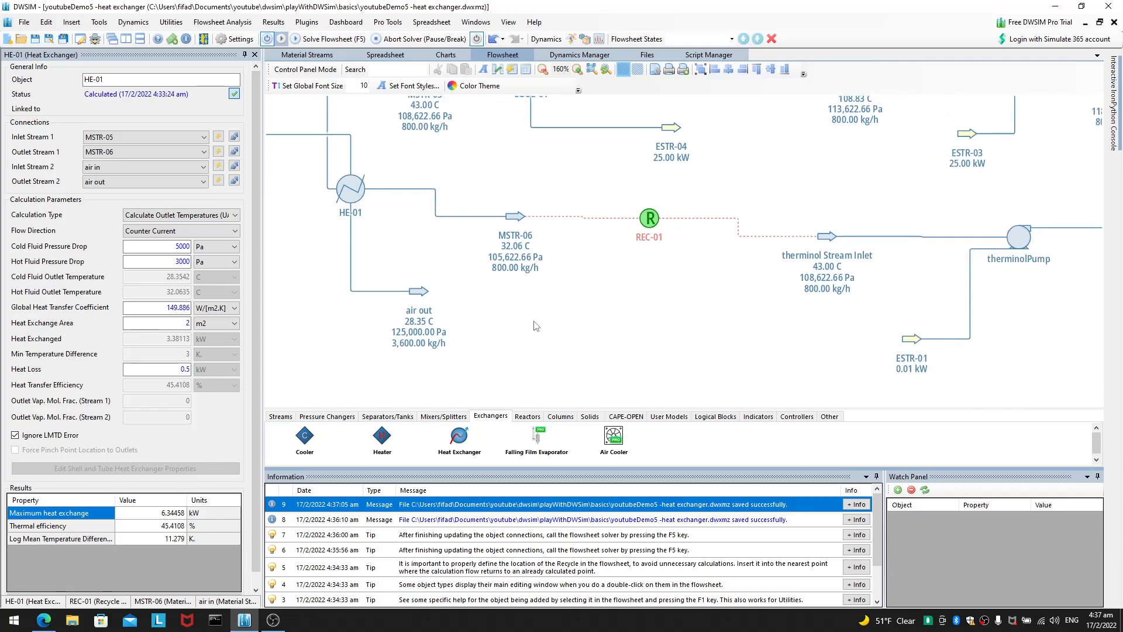
left_click(347, 42)
left_click_drag(636, 302, 642, 348)
left_click_drag(542, 278, 539, 296)
left_click_drag(658, 341, 659, 341)
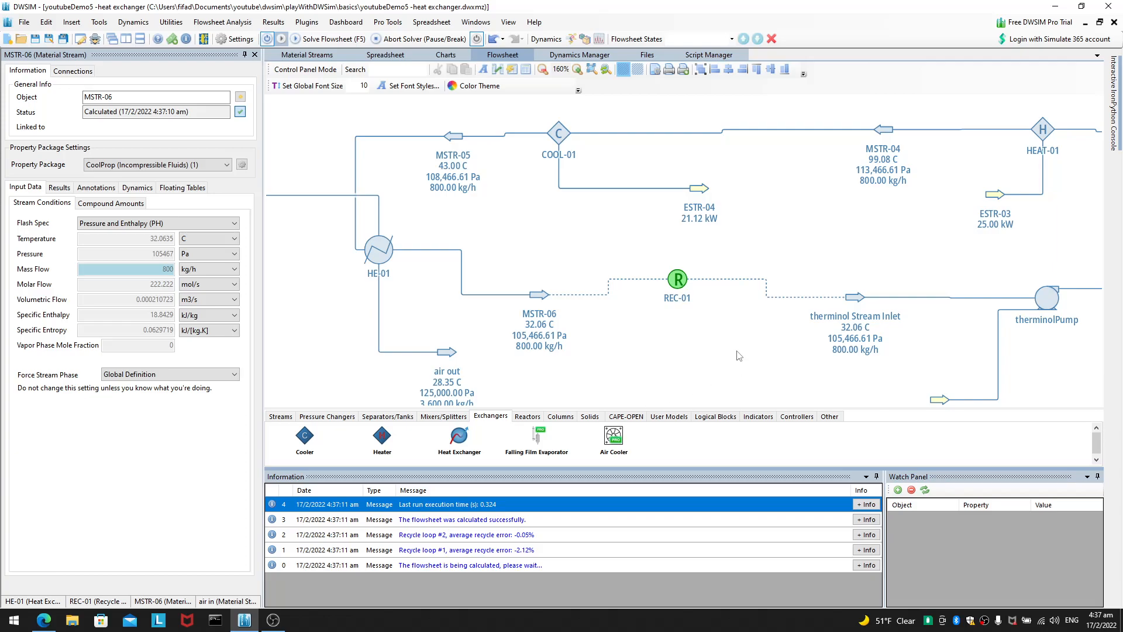
Review the recalculated conditions of MSTR-02 and MSTR-05 and the parameters of cooler COOL-01.
left_click_drag(735, 313, 492, 240)
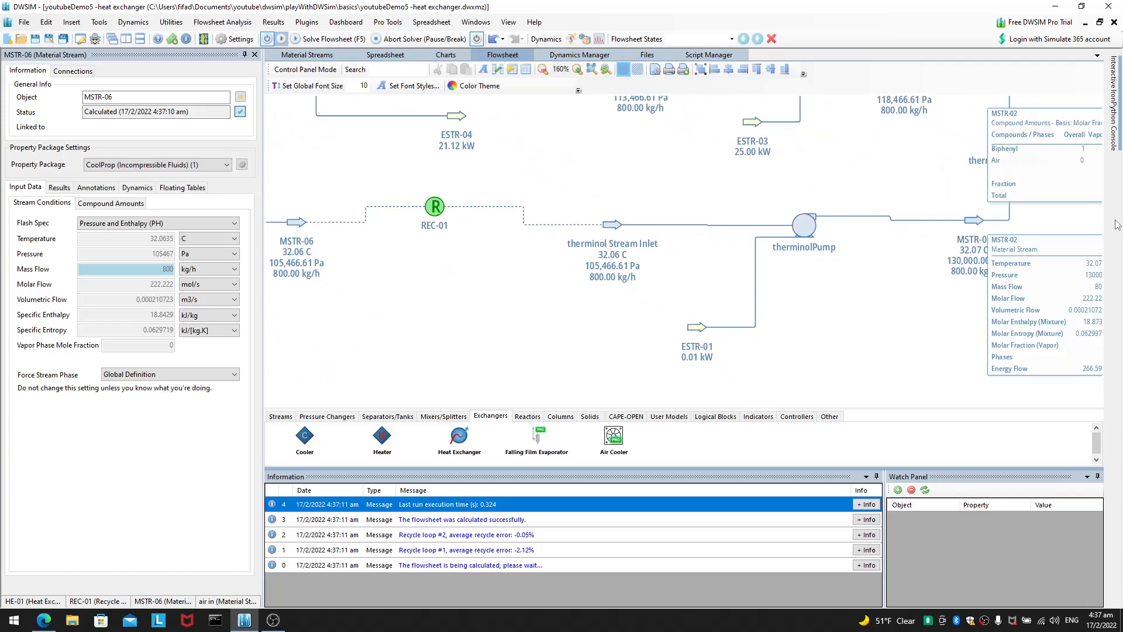
left_click(976, 221)
left_click_drag(837, 260, 993, 375)
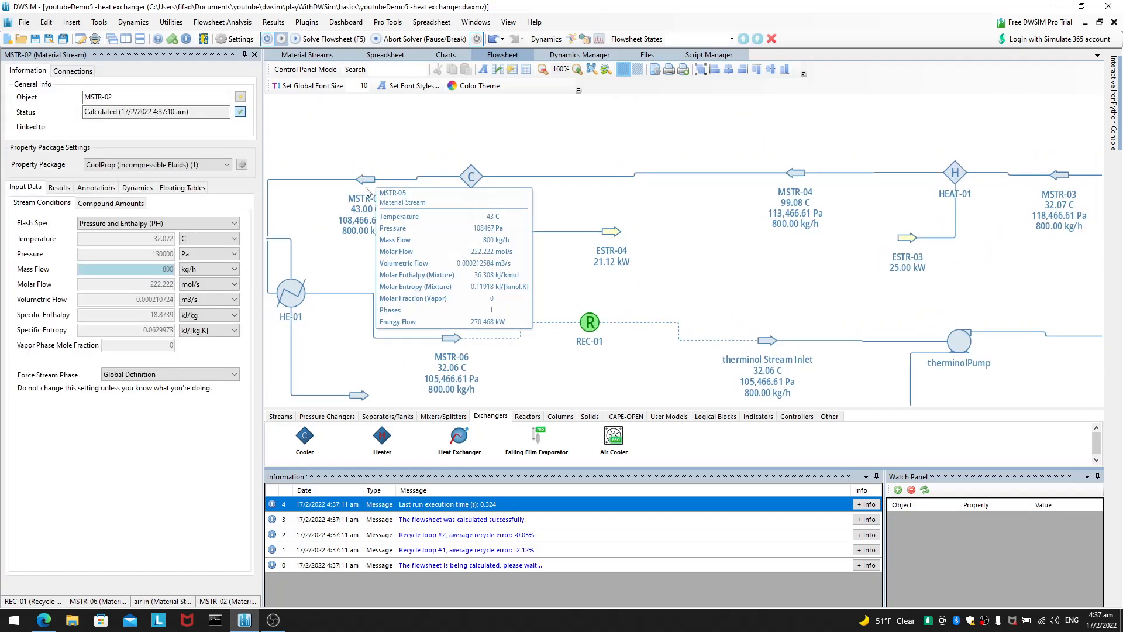
mouse_move(365, 180)
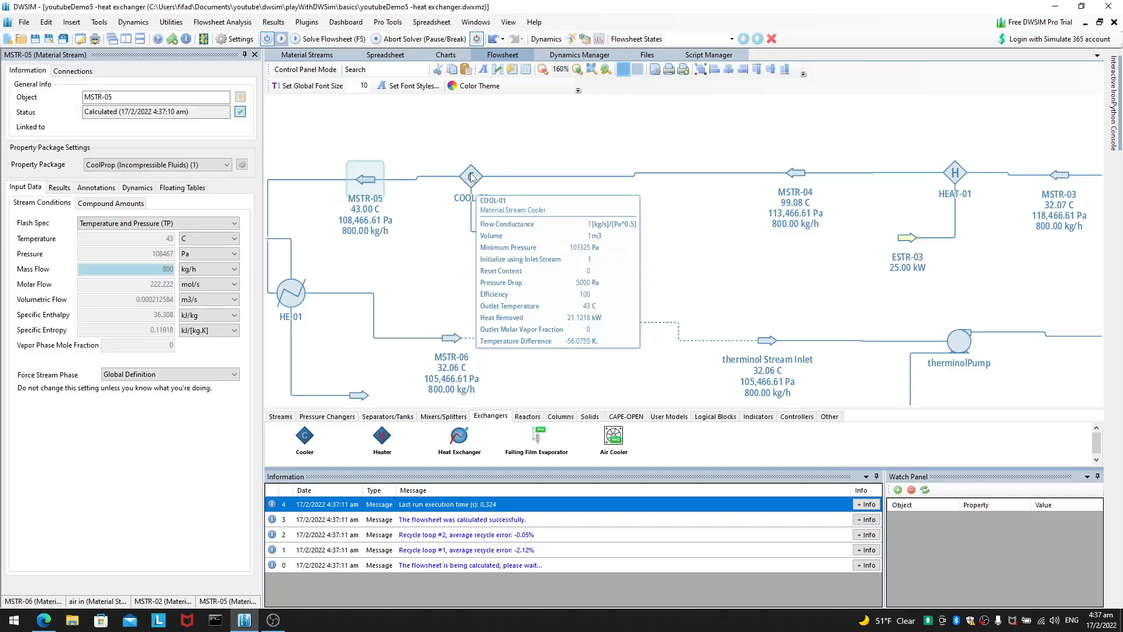
left_click(470, 174)
Align recycle block REC-01 with MSTR-06 and therminol Stream Inlet, and review its convergence settings and the closed loop.
left_click_drag(454, 280, 403, 141)
left_click(504, 169)
scroll(512, 201, "down", 2)
left_click_drag(496, 213, 626, 337)
scroll(598, 302, "up", 2)
scroll(732, 289, "down", 1)
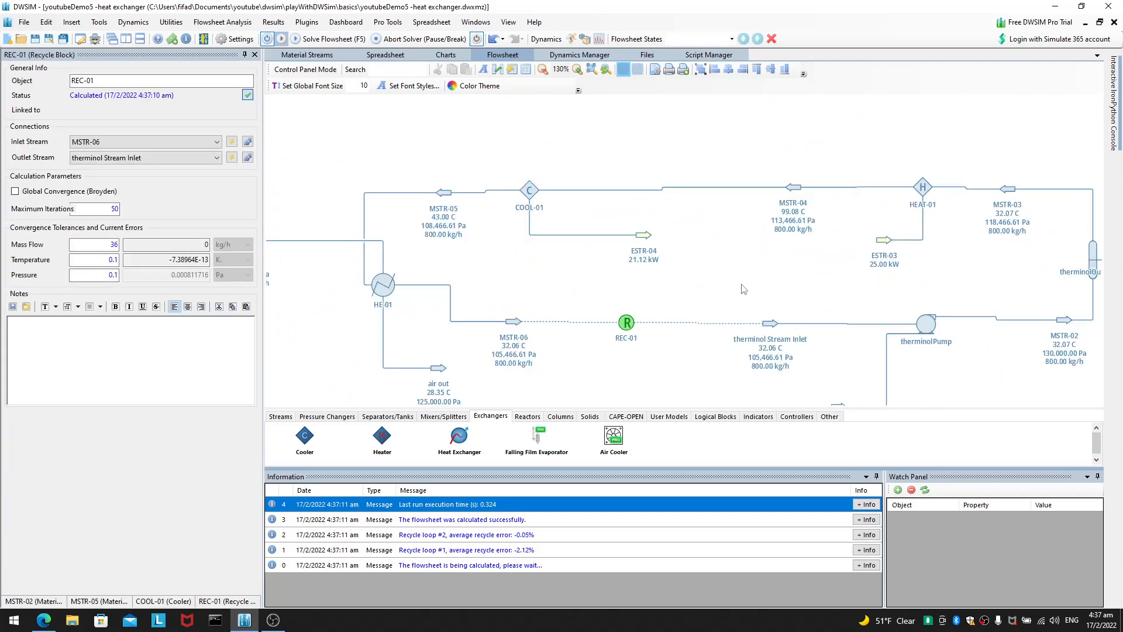
left_click_drag(731, 287, 663, 190)
left_click_drag(641, 292, 672, 351)
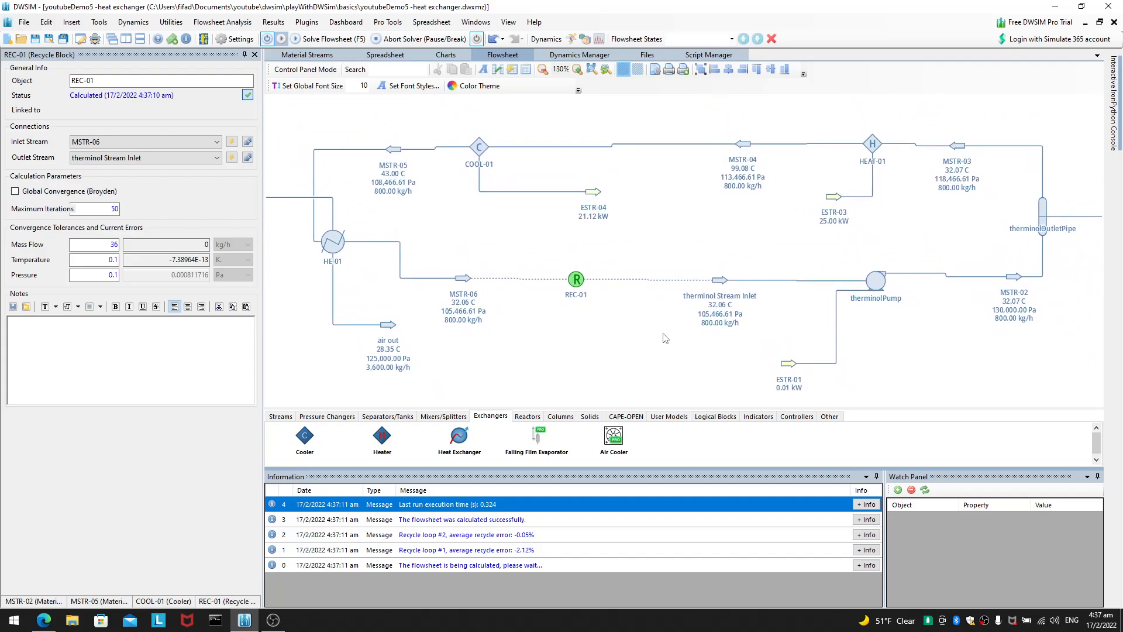